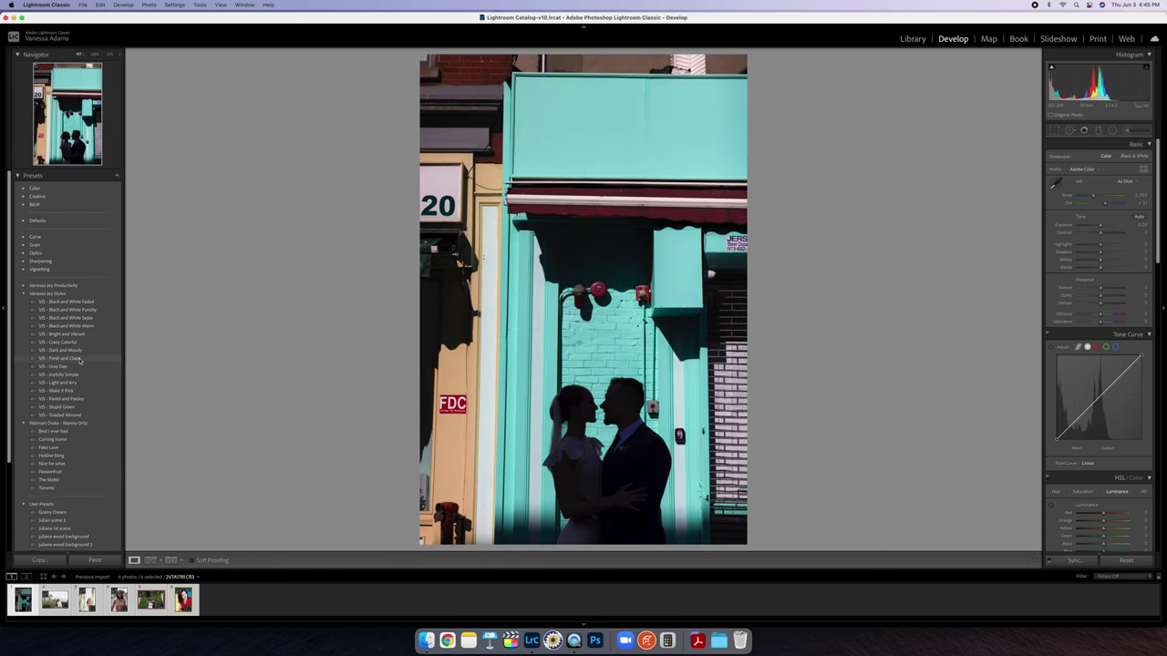
Apply the VJS - Bright and Vibrant preset to the storefront silhouette photo and collapse the Color Grading section.
left_click(64, 334)
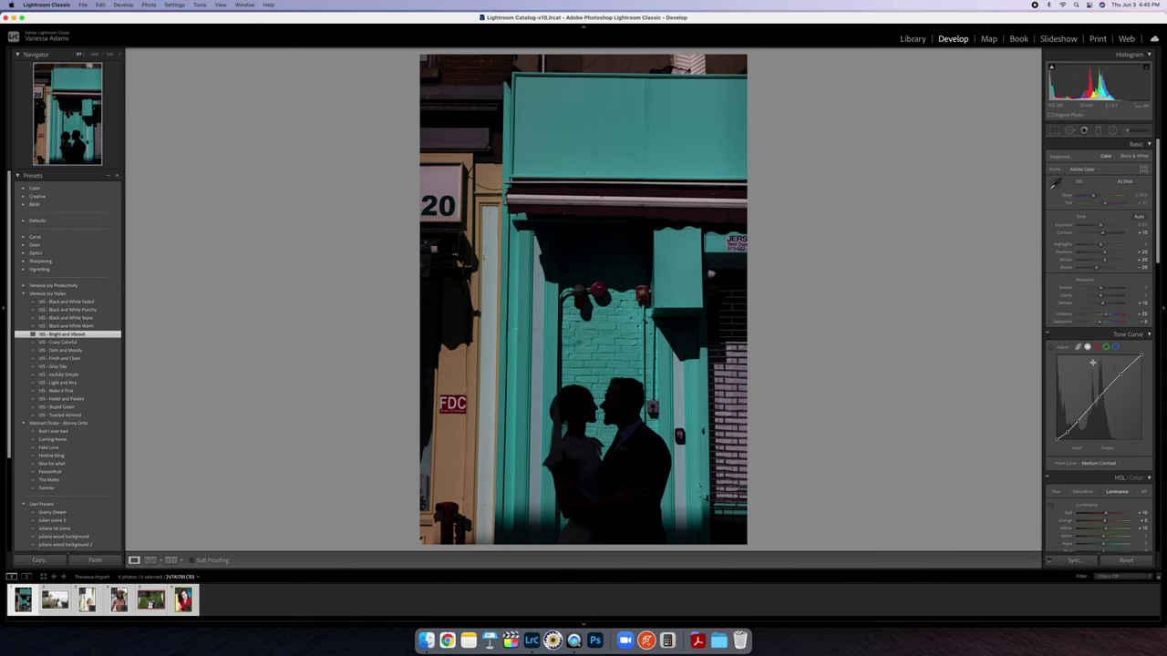
scroll(1092, 363, "down", 6)
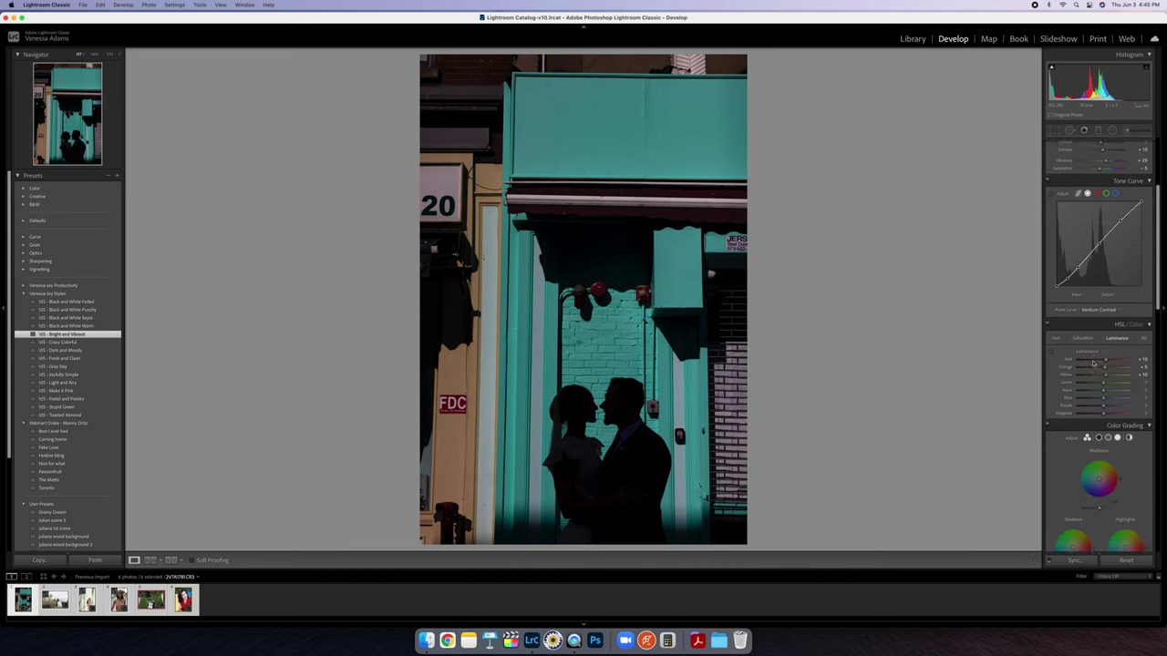
scroll(1090, 364, "down", 3)
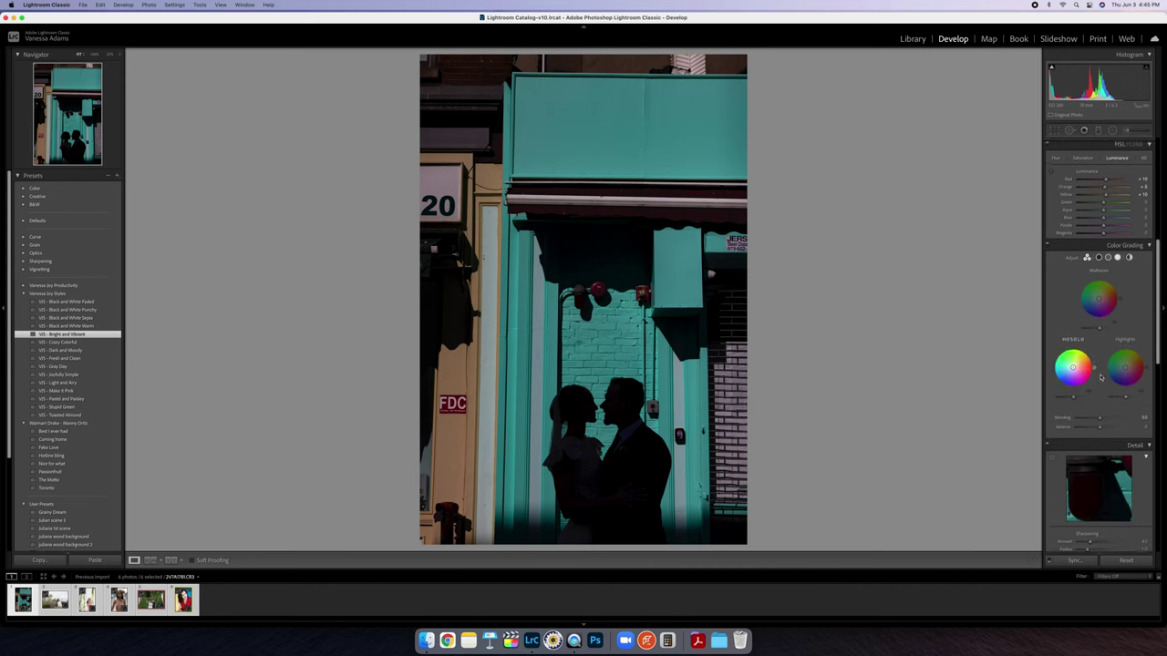
scroll(1097, 376, "down", 5)
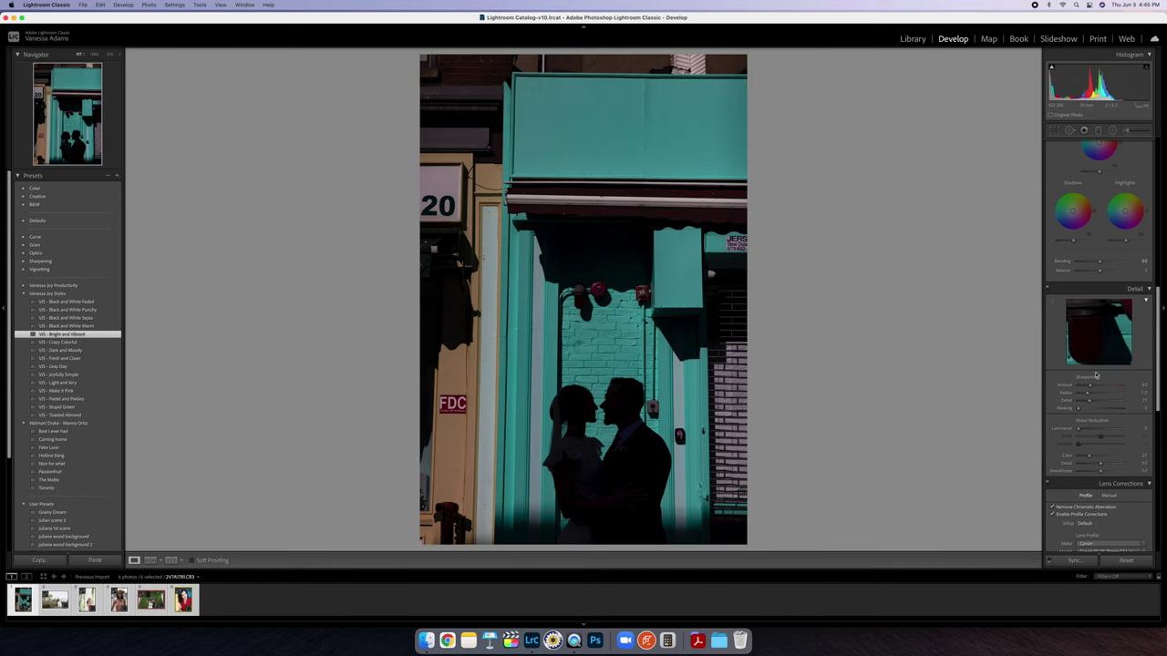
scroll(1095, 376, "up", 3)
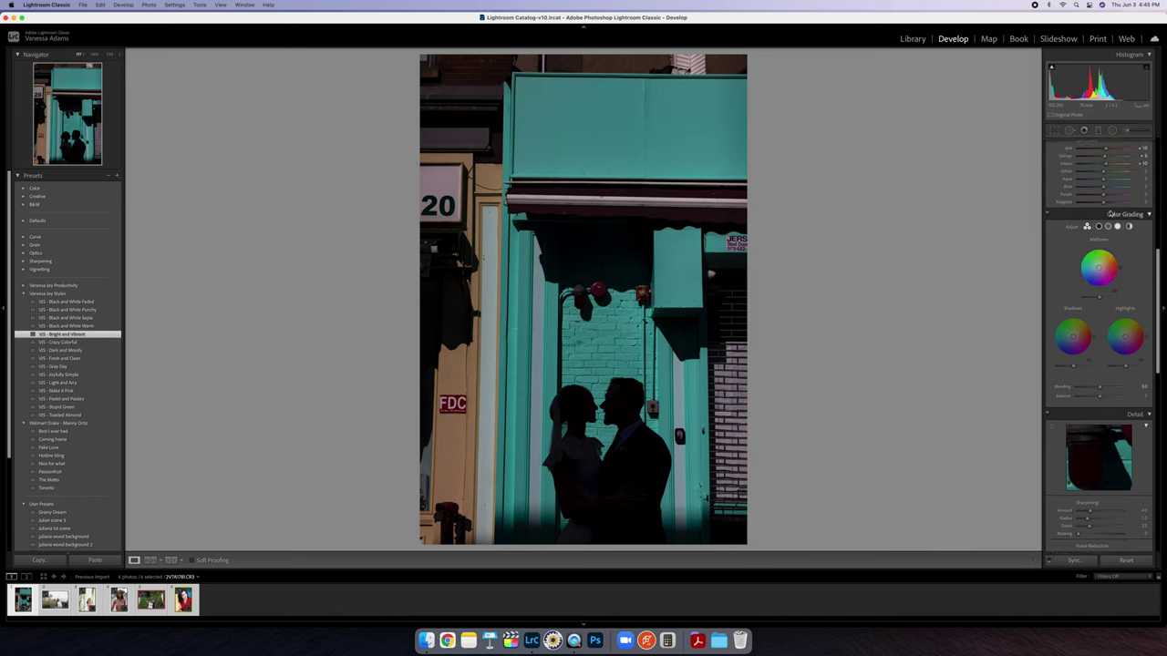
left_click(1151, 217)
Deepen the couple's silhouette by lowering Shadows and Blacks, and raise Whites to brighten the storefront.
scroll(1110, 273, "up", 3)
scroll(1109, 273, "up", 2)
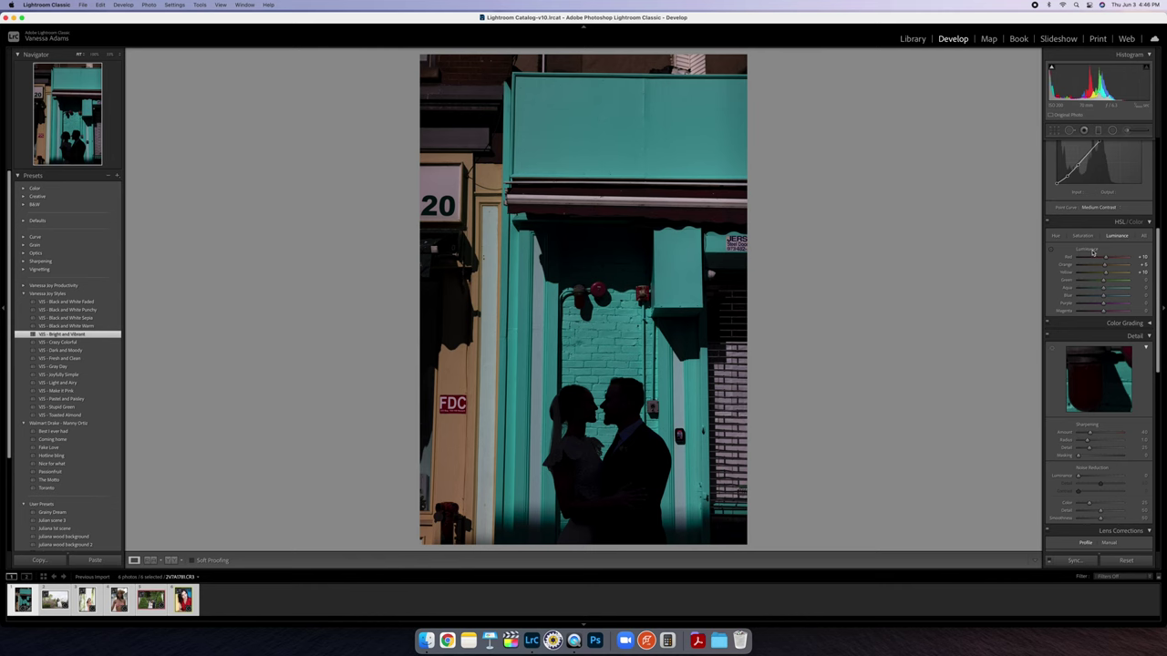
scroll(1092, 252, "up", 5)
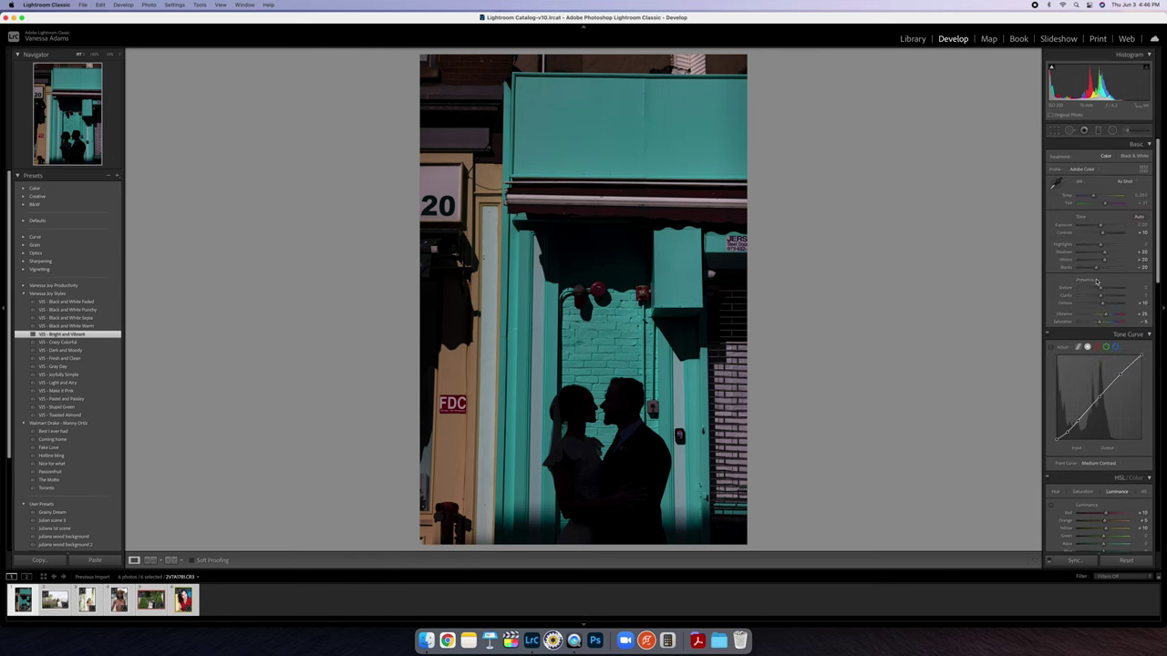
left_click(1096, 253)
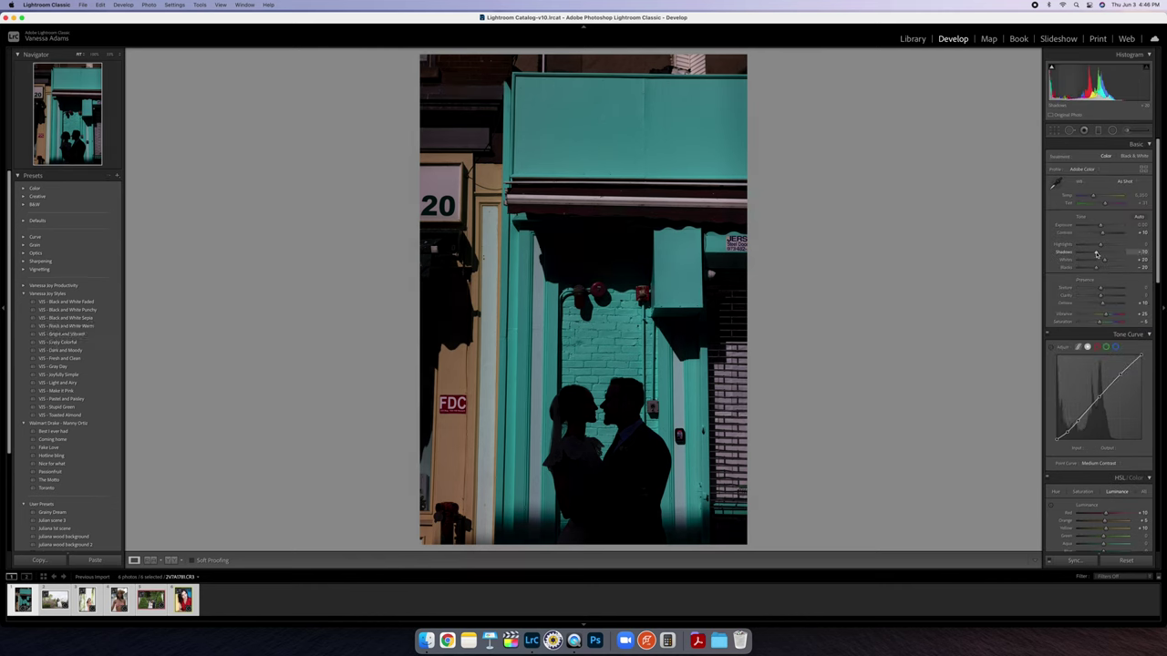
left_click_drag(1093, 268, 1089, 269)
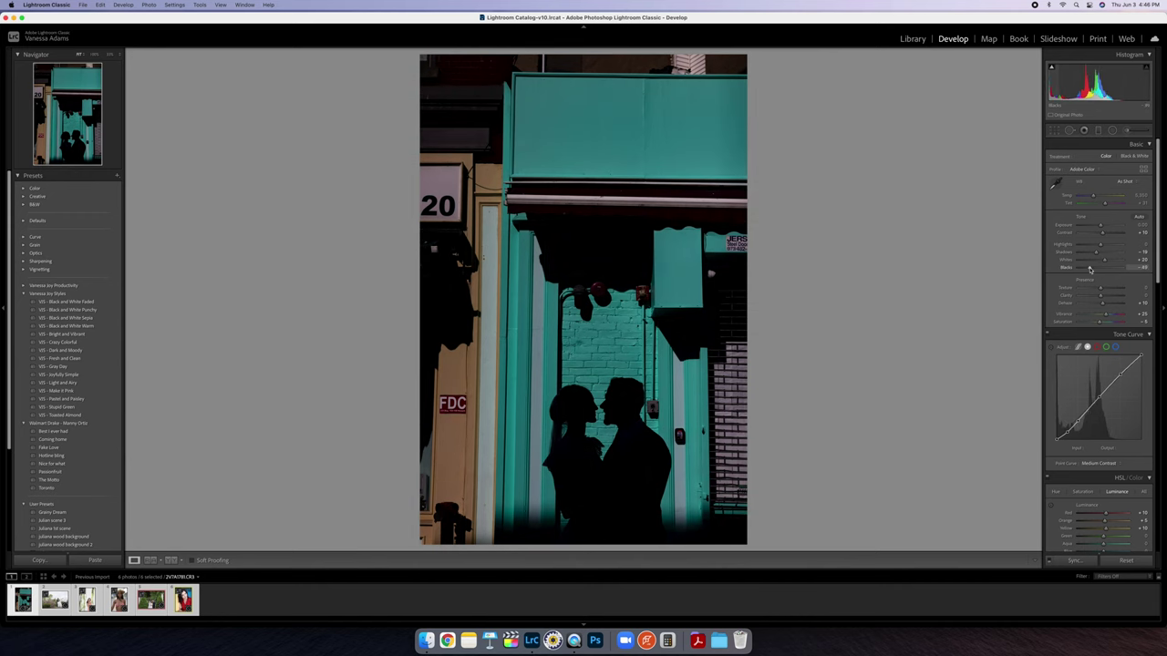
left_click_drag(1103, 259, 1108, 261)
Shift the teal storefront's hue to purple-blue with Aqua and Blue at +100, and raise the Purple and Magenta hues.
scroll(1106, 260, "down", 3)
scroll(1107, 187, "down", 5)
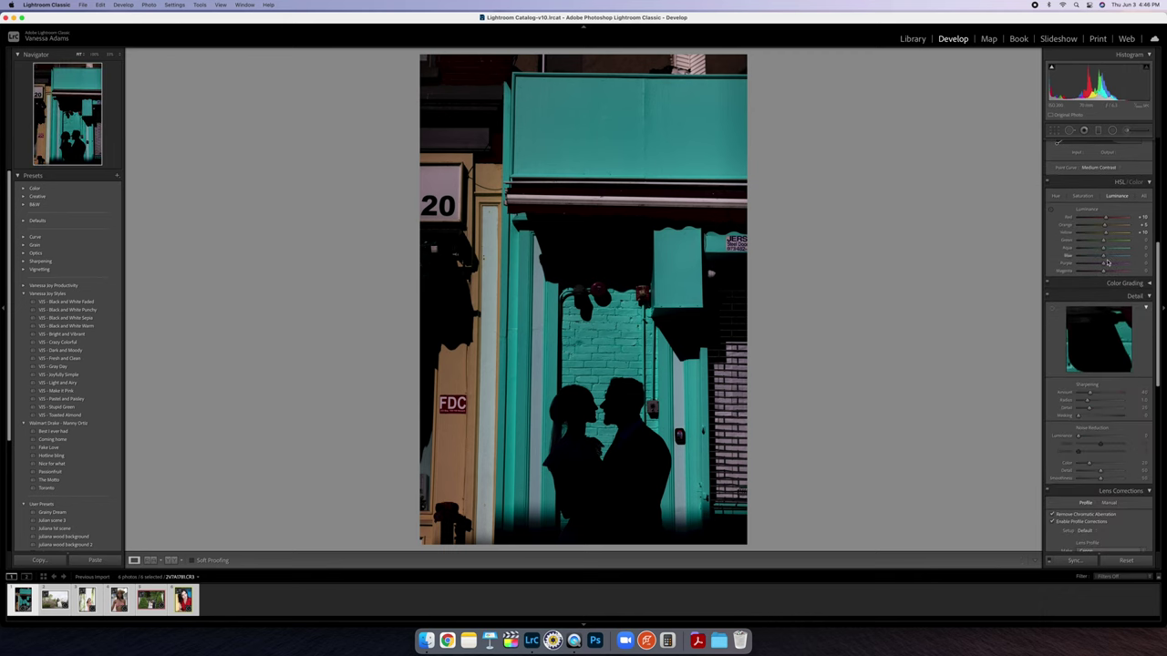
left_click(1054, 197)
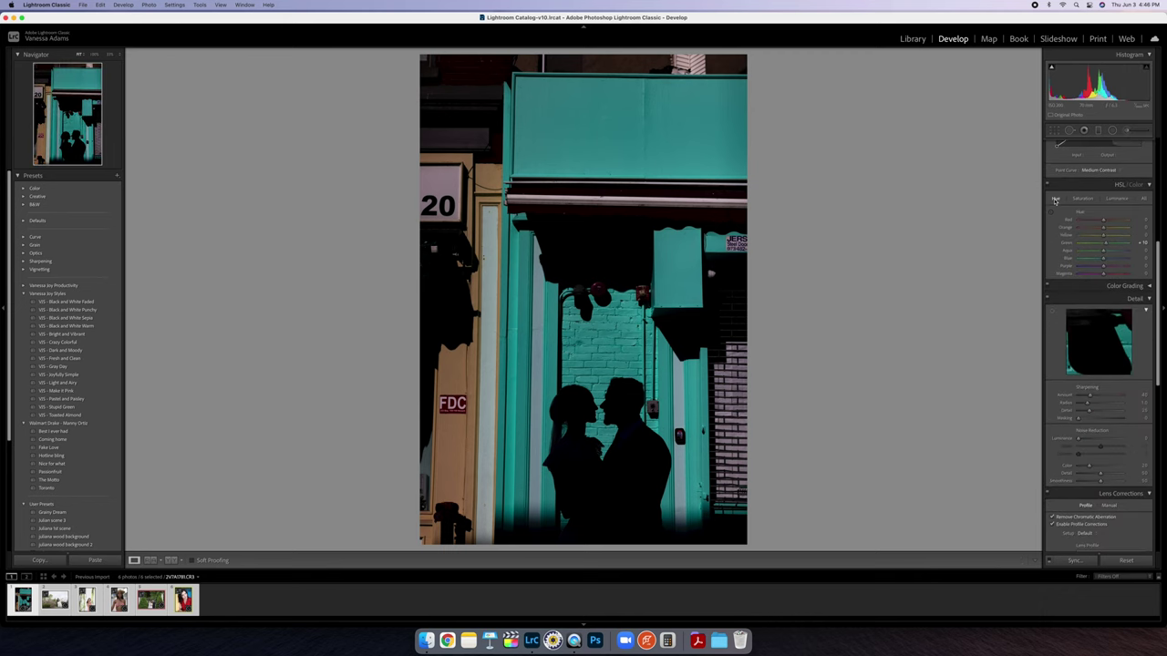
scroll(1076, 253, "down", 1)
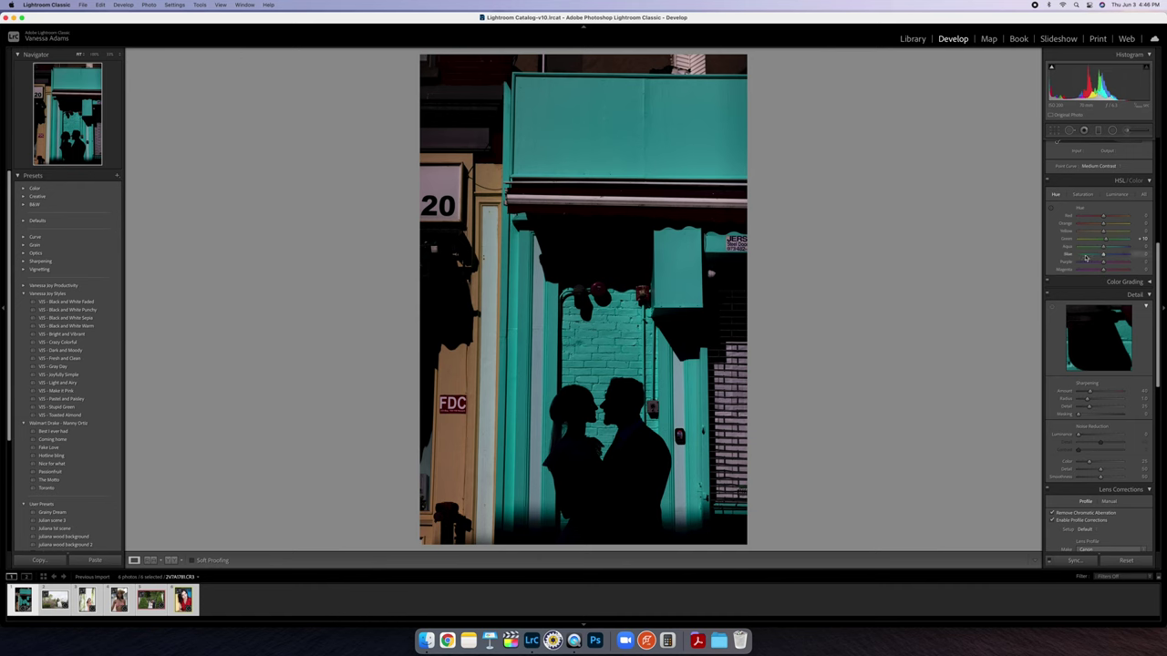
mouse_move(1104, 258)
left_mouse_down()
mouse_move(1075, 258)
mouse_move(1129, 255)
mouse_move(1063, 255)
mouse_move(1103, 255)
left_mouse_up()
scroll(1100, 253, "up", 1)
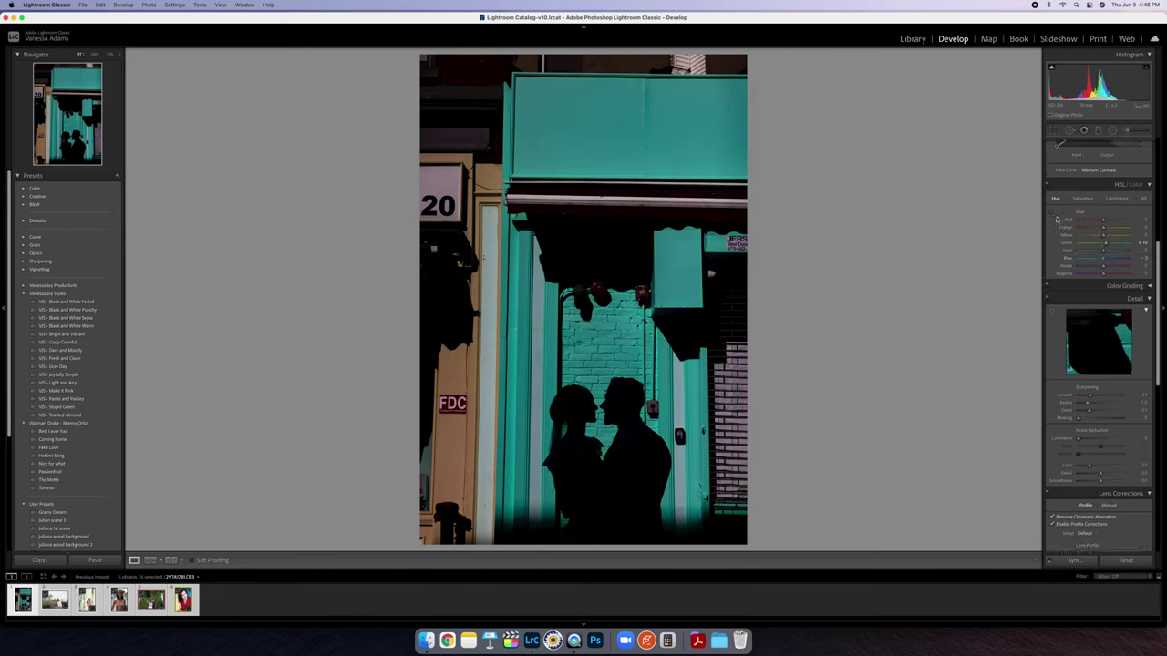
left_click(1050, 212)
left_click_drag(700, 164, 701, 336)
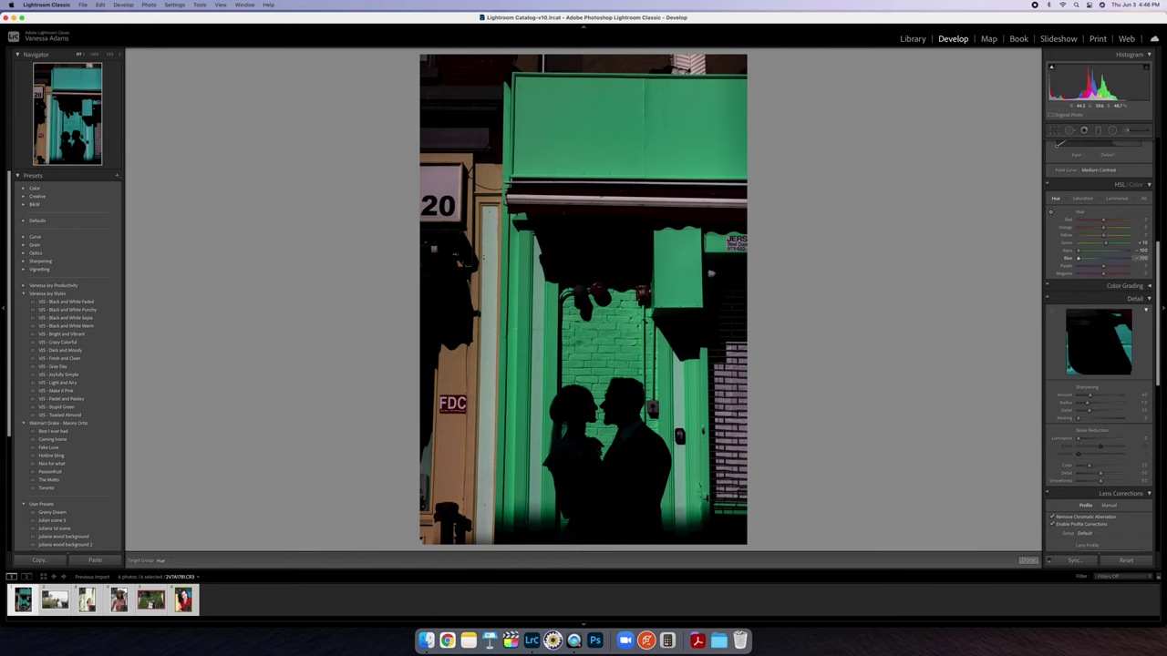
left_click_drag(701, 335, 701, 275)
key("ctrl+z")
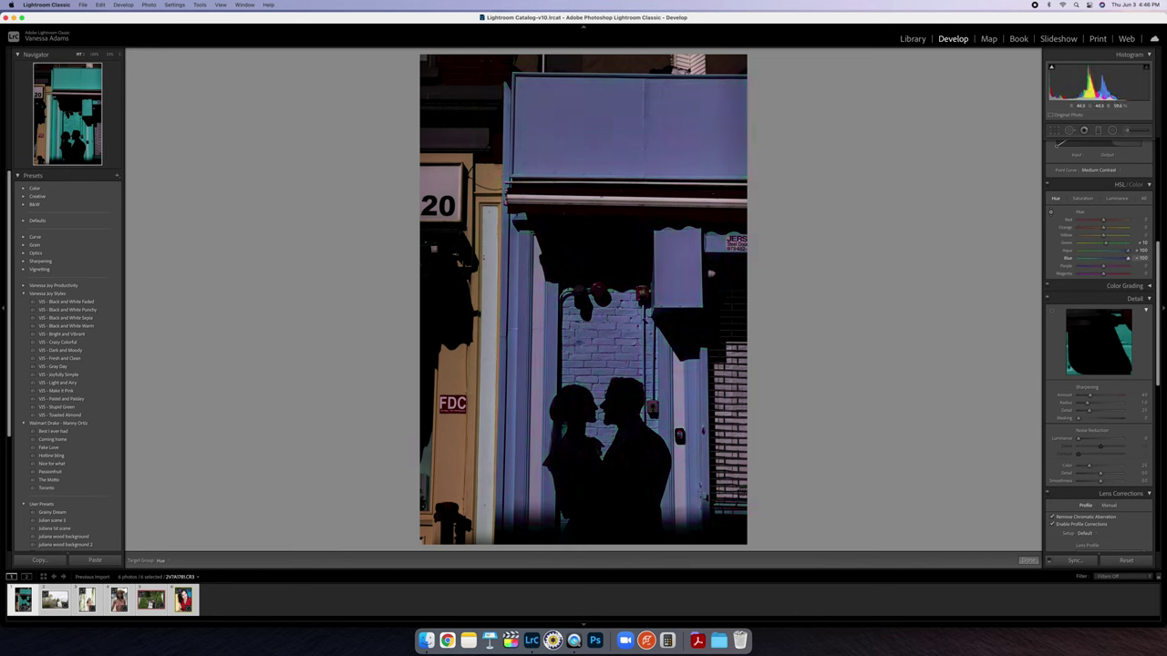
mouse_move(1104, 271)
left_mouse_down()
mouse_move(1113, 268)
mouse_move(1094, 268)
mouse_move(1128, 266)
mouse_move(1080, 274)
mouse_move(1111, 273)
left_mouse_up()
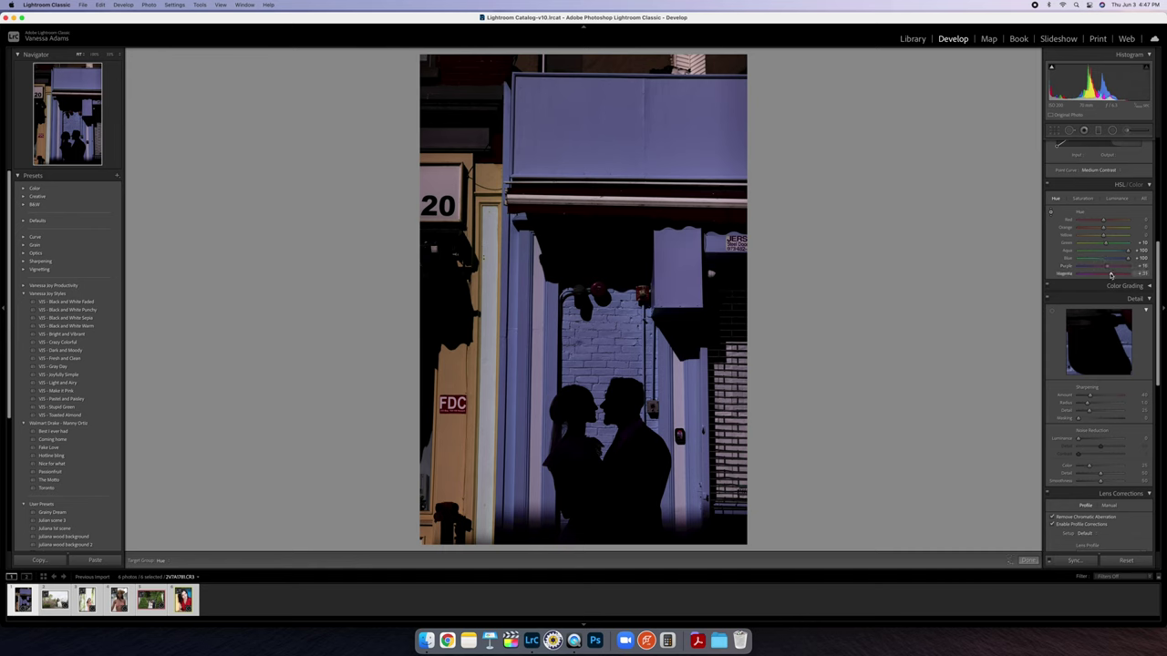
Increase the saturation and luminance of the purple-blue storefront with targeted adjustments on its upper facade.
left_click(1082, 198)
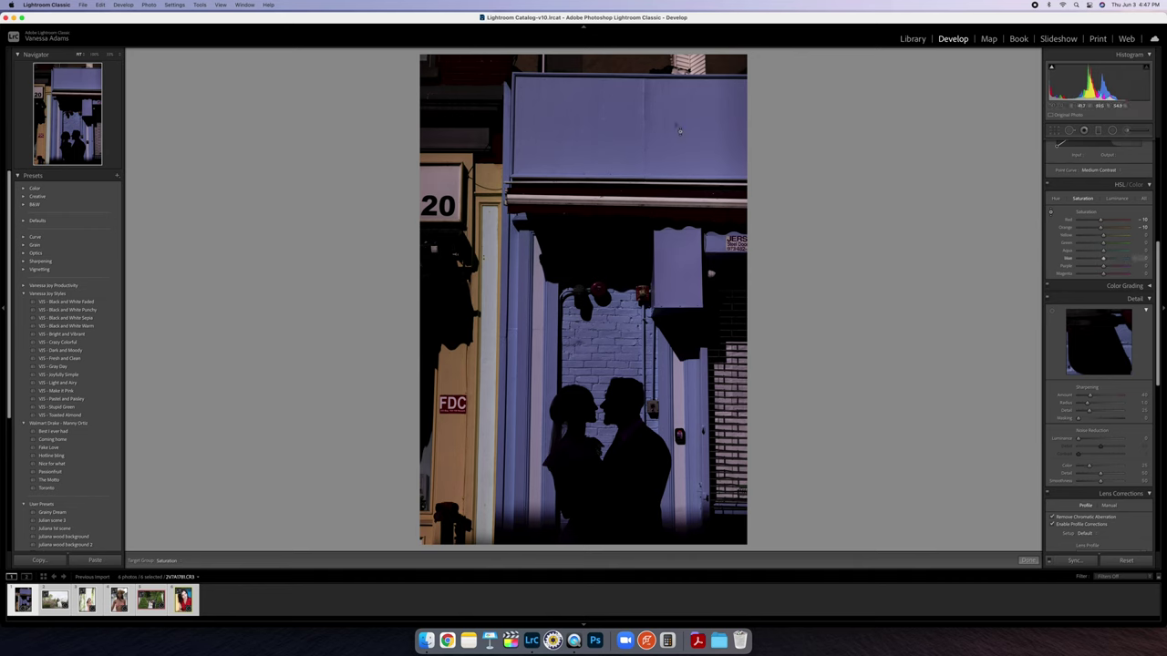
mouse_move(676, 127)
left_mouse_down()
mouse_move(677, 81)
mouse_move(676, 177)
mouse_move(676, 75)
mouse_move(676, 105)
left_mouse_up()
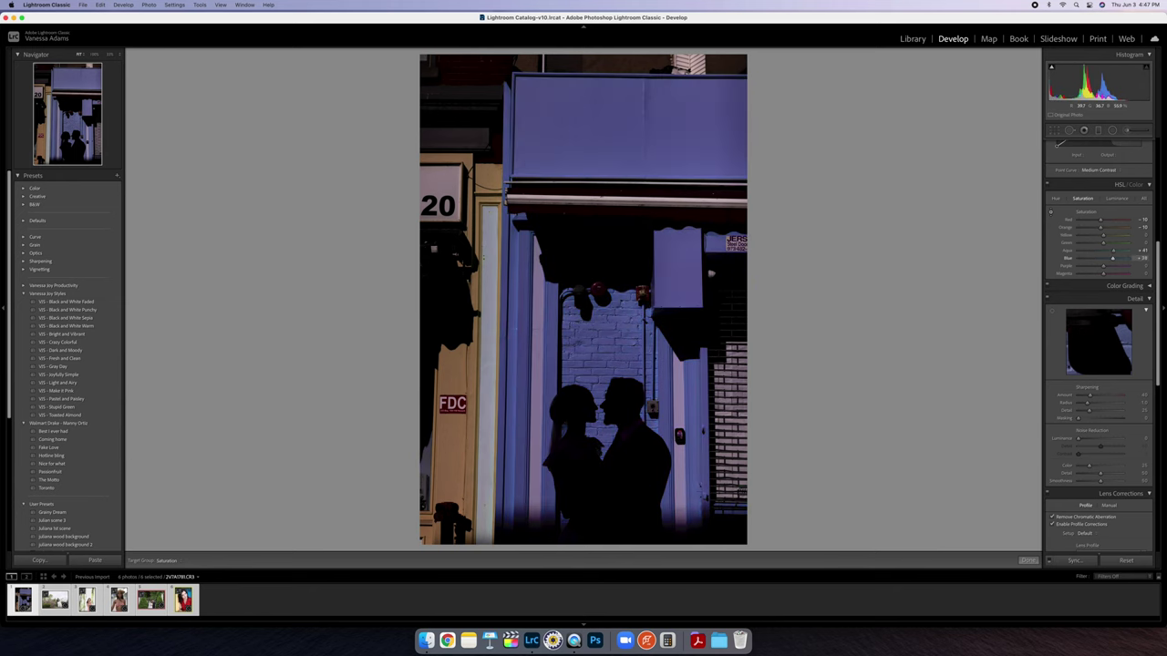
left_click(1116, 197)
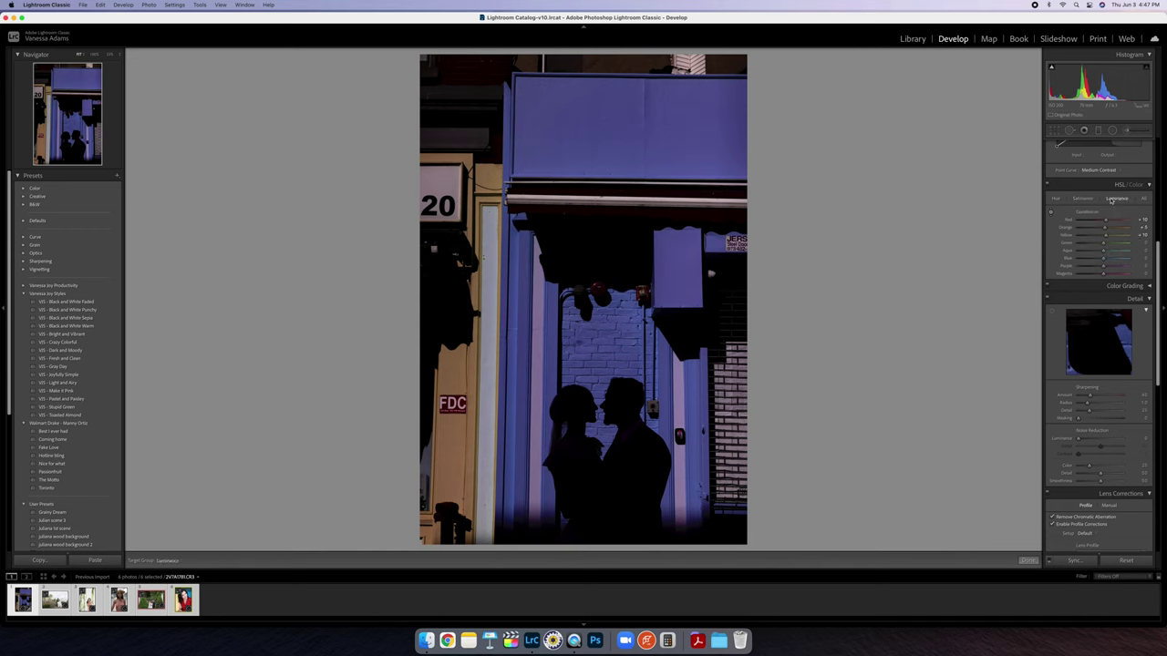
mouse_move(676, 137)
left_mouse_down()
mouse_move(676, 169)
mouse_move(675, 139)
left_mouse_up()
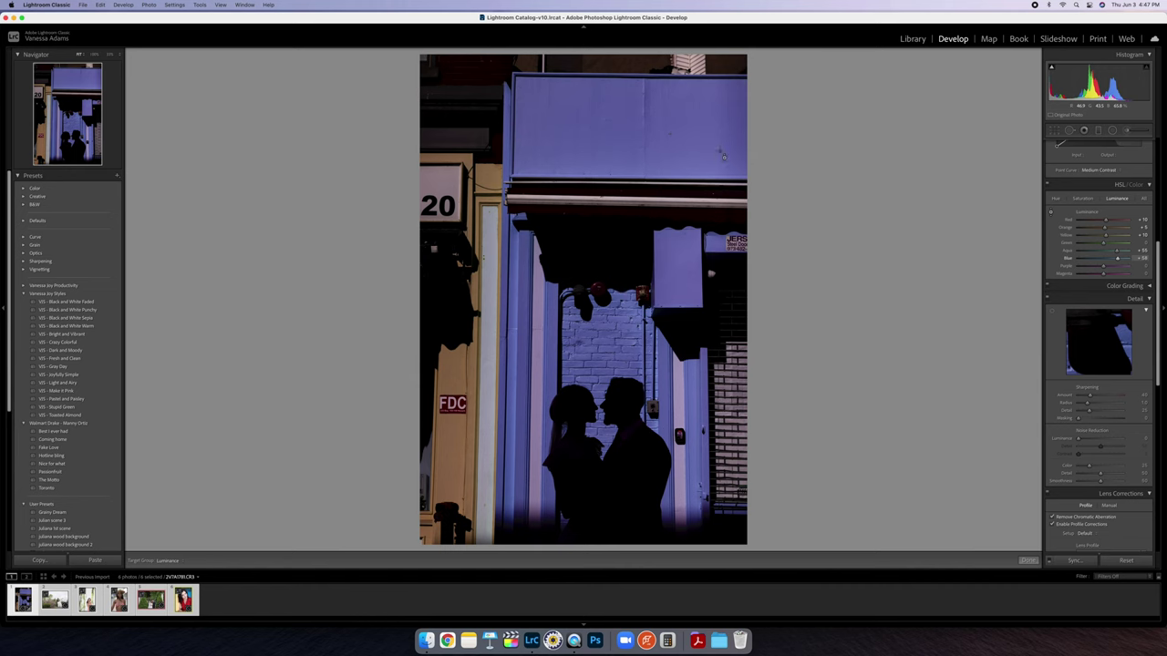
Shift the orange wall's hue to yellow-green with Orange at +100, and boost that wall's saturation with a targeted adjustment.
left_click(1055, 199)
mouse_move(442, 368)
left_mouse_down()
mouse_move(431, 533)
mouse_move(438, 355)
left_mouse_up()
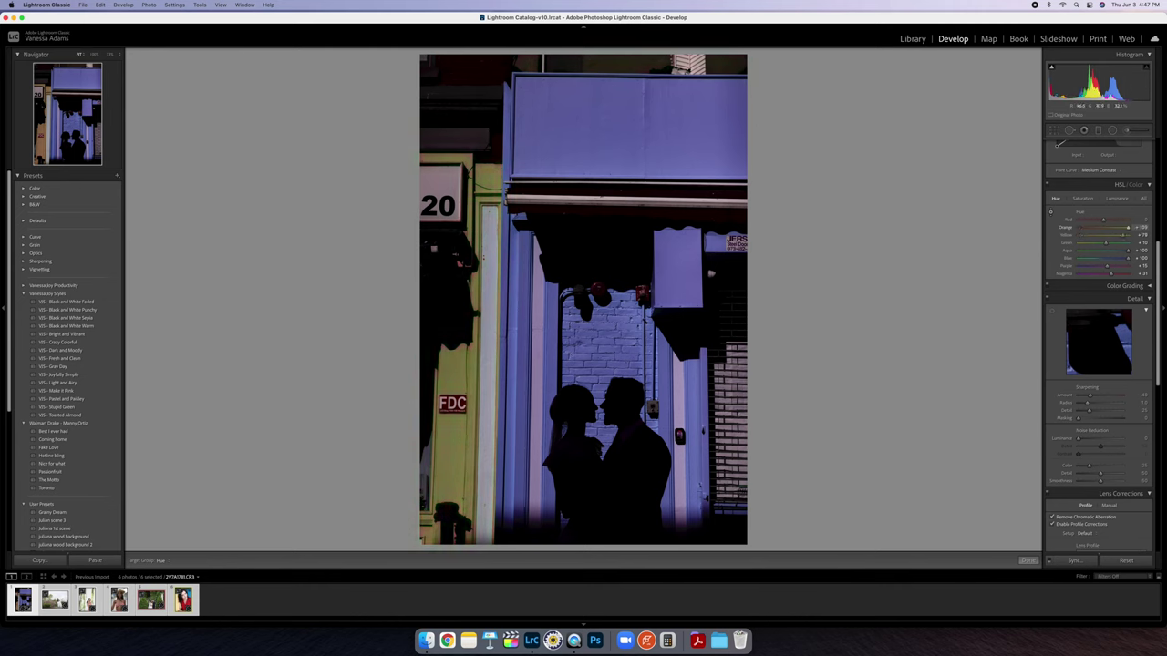
left_click_drag(436, 438, 438, 355)
left_click(1081, 198)
left_click_drag(460, 381, 484, 260)
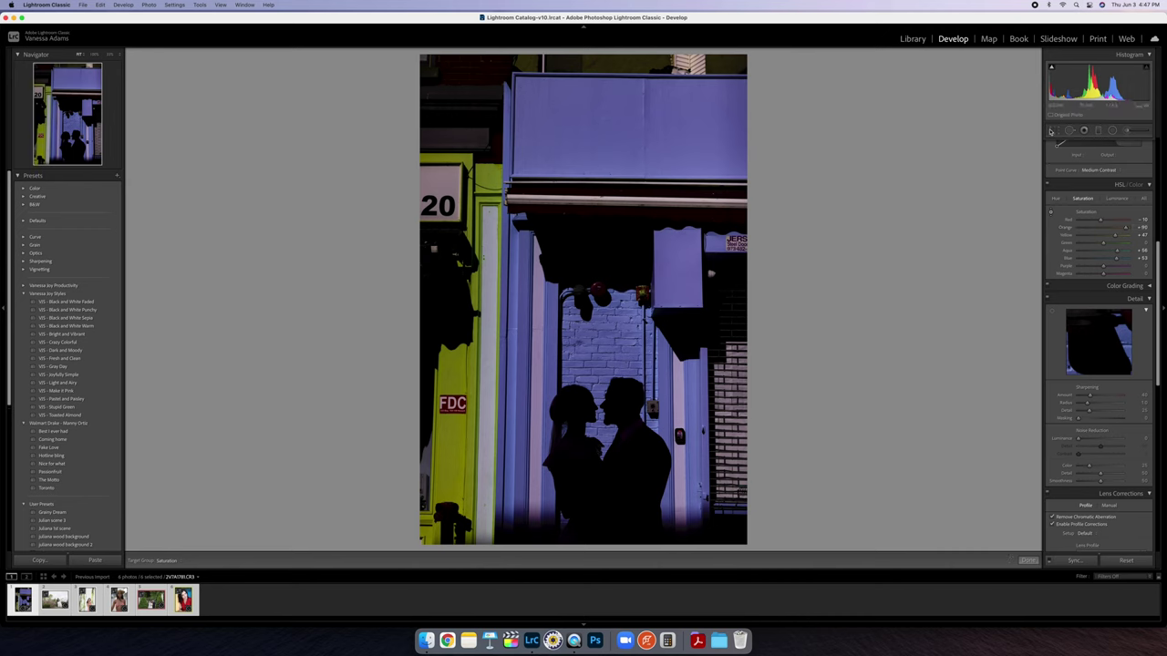
Correct the storefront's perspective with a Vertical transform of about -15 and enable Constrain Crop.
scroll(1062, 186, "down", 10)
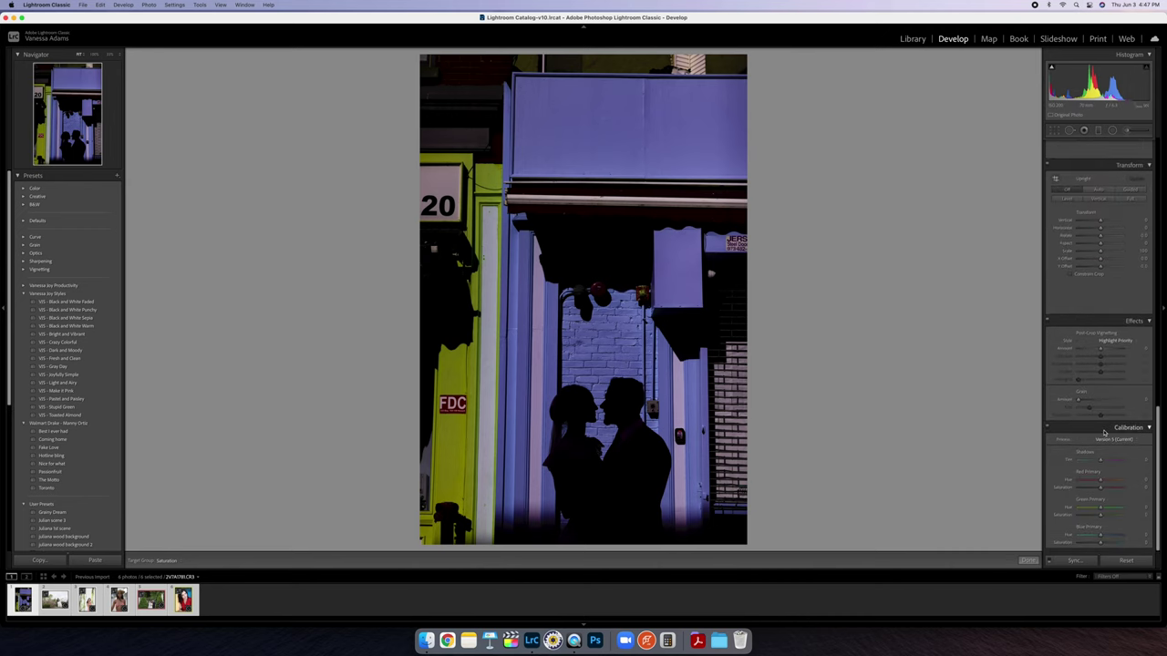
left_click_drag(1100, 222, 1094, 222)
left_click(1092, 273)
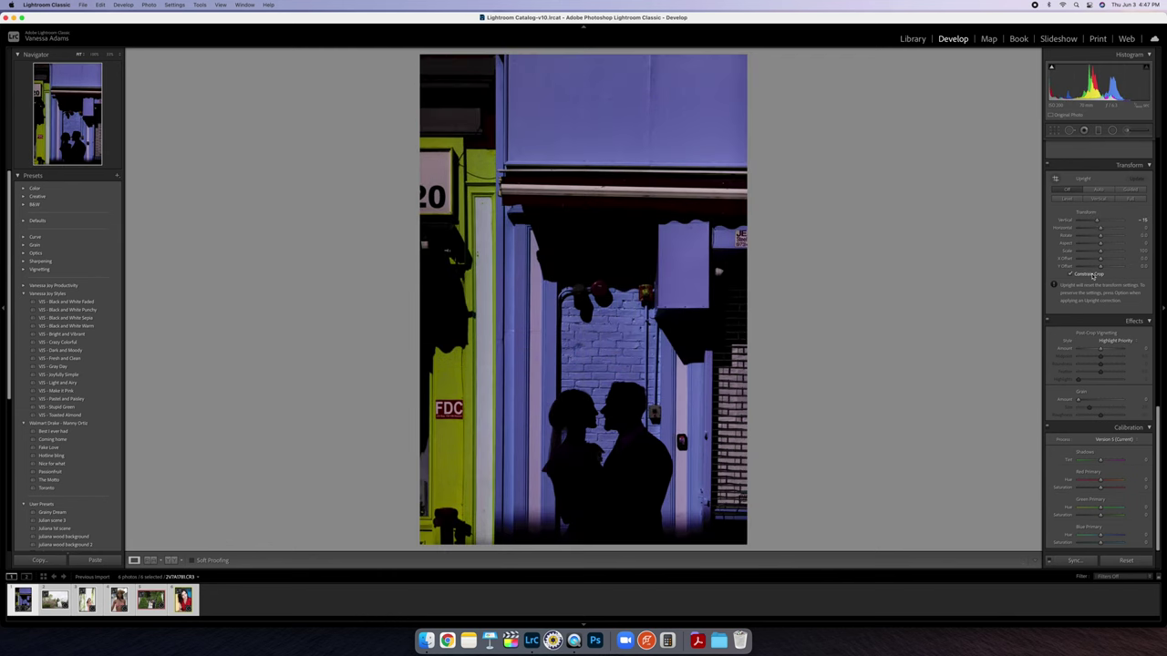
Crop the storefront photo slightly tighter from its upper-left corner and apply the crop.
key("r")
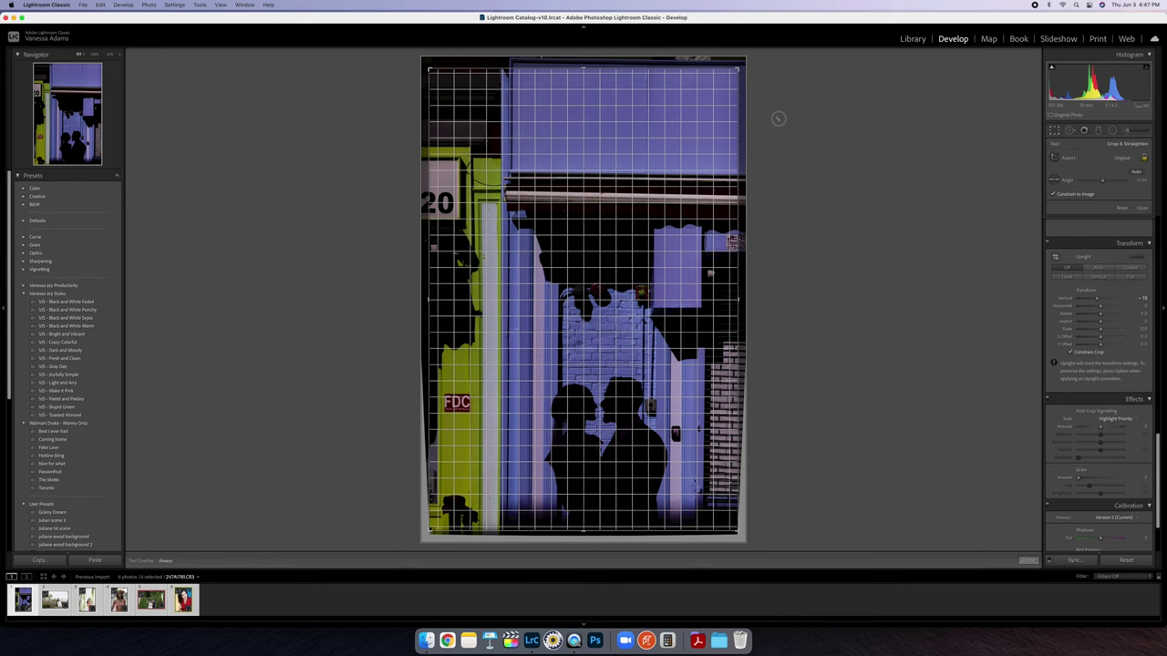
left_click_drag(431, 69, 439, 75)
key("Return")
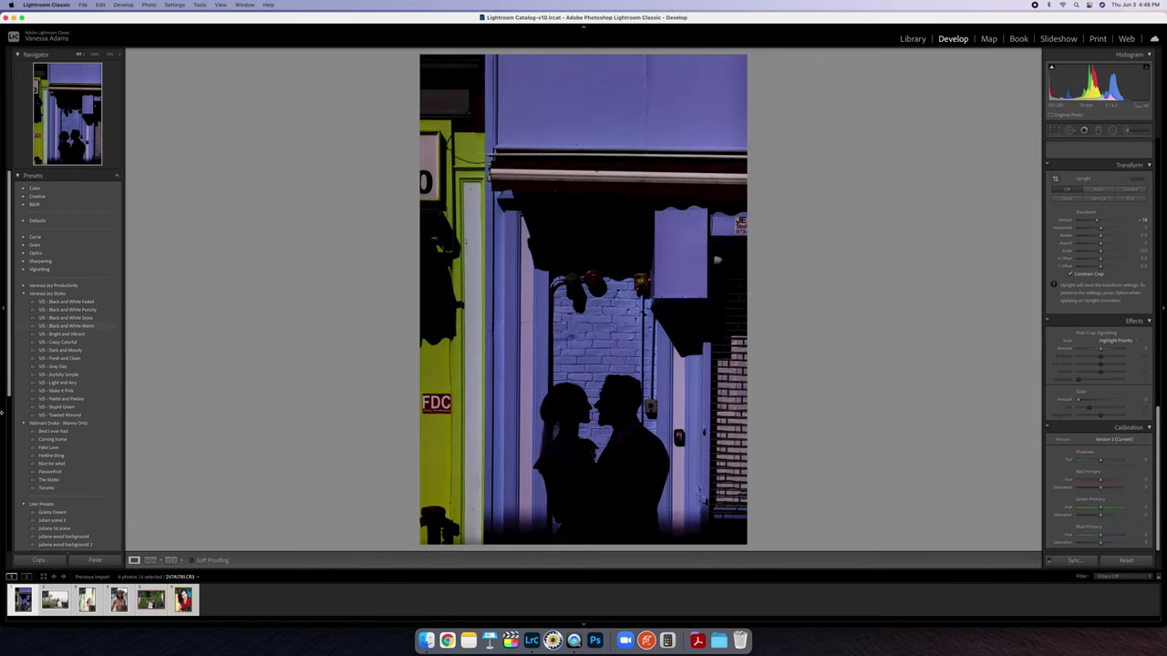
Open the wedding couple photo with the blossoming trees and apply the VJS - Joyfully Simple preset.
left_click(55, 599)
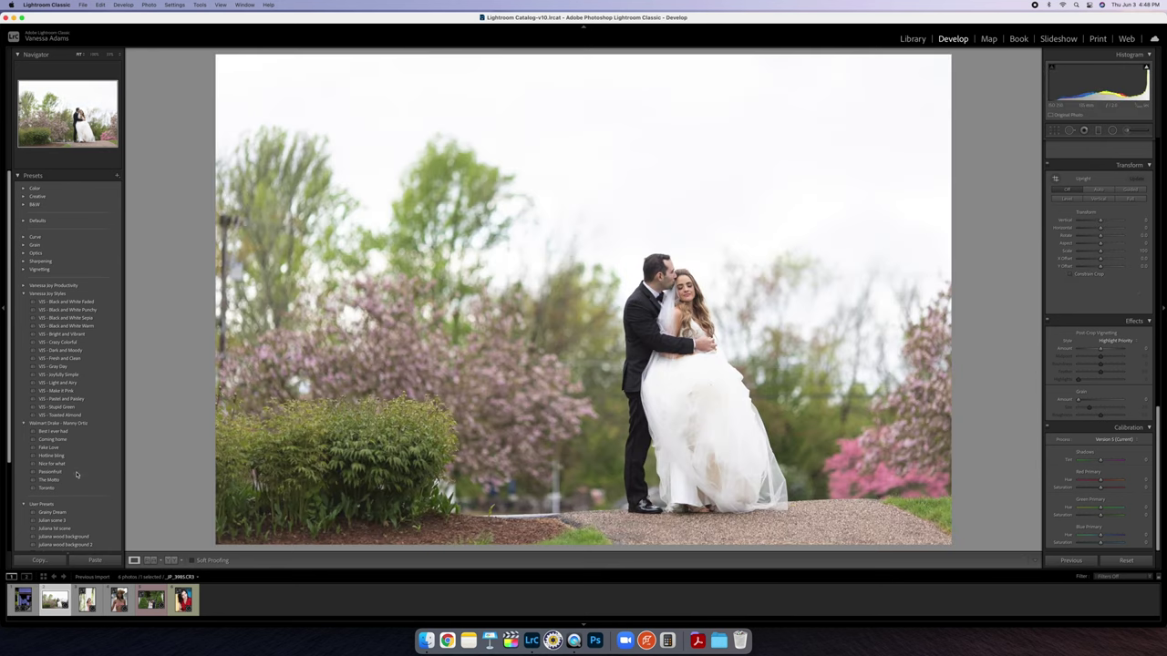
left_click(83, 361)
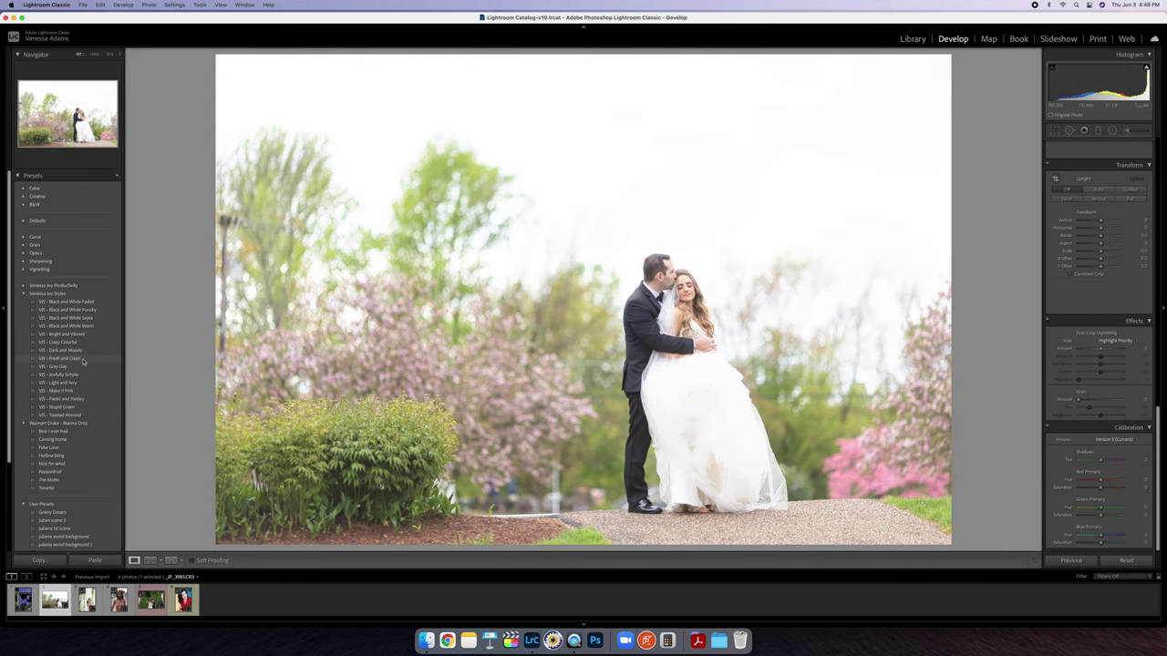
left_click(81, 374)
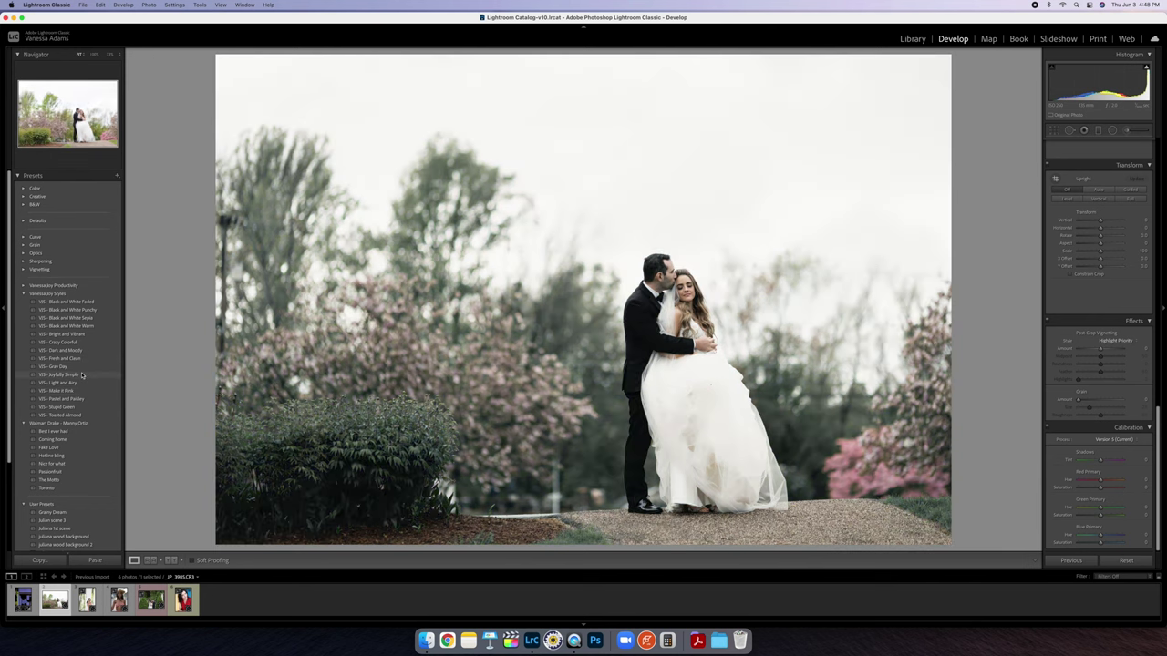
left_click(72, 374)
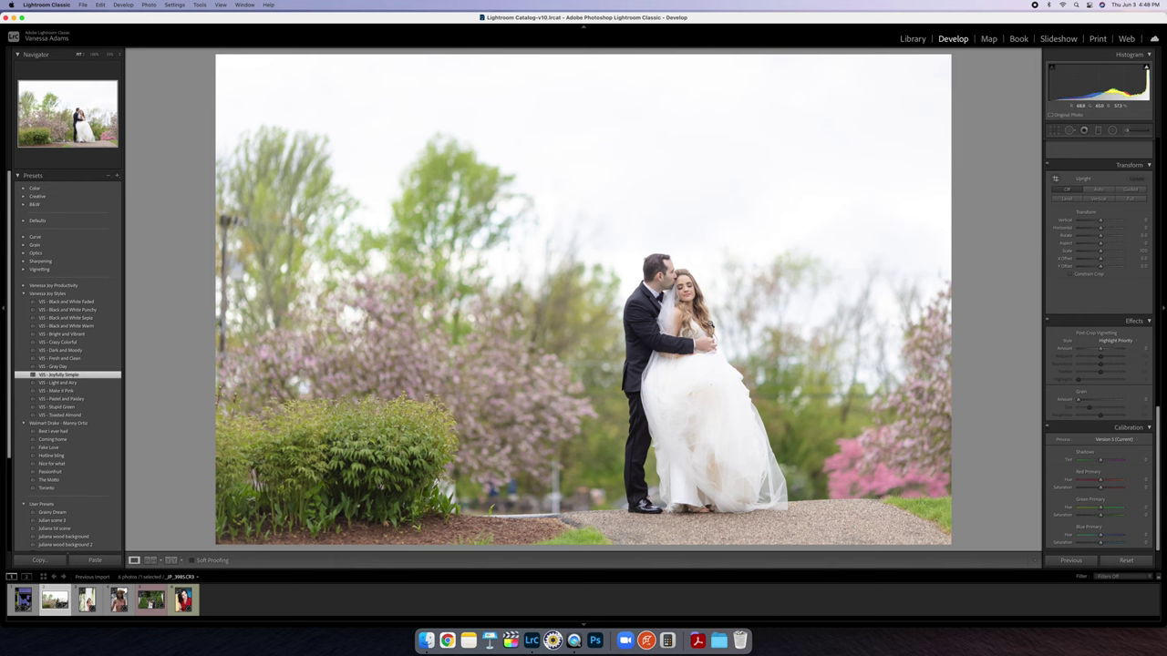
Draw a graduated filter with the VJS - Blue Sky effect over the sky, reaching down to just above the couple's heads.
scroll(1103, 281, "up", 15)
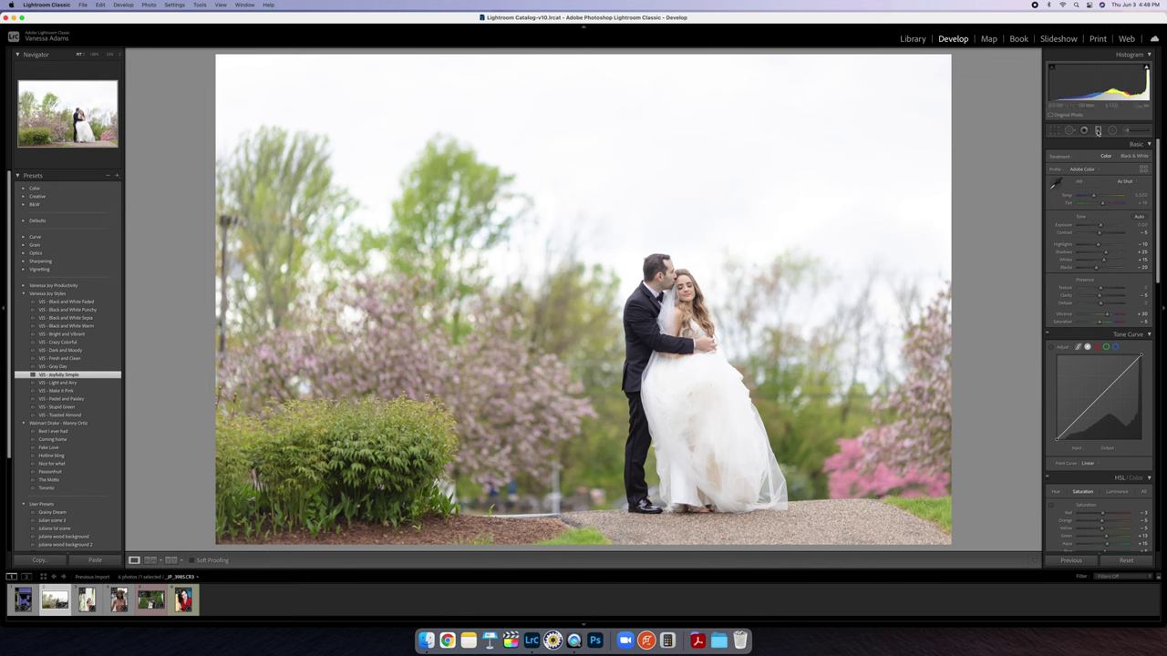
left_click(1097, 130)
left_click(1098, 158)
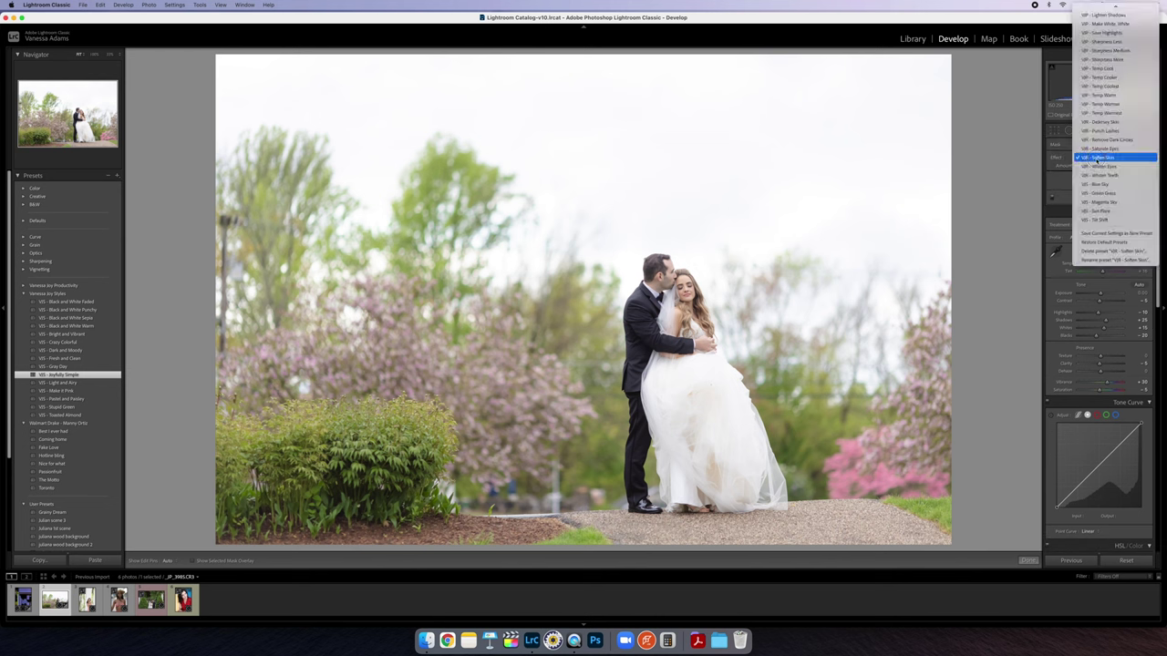
left_click(1109, 185)
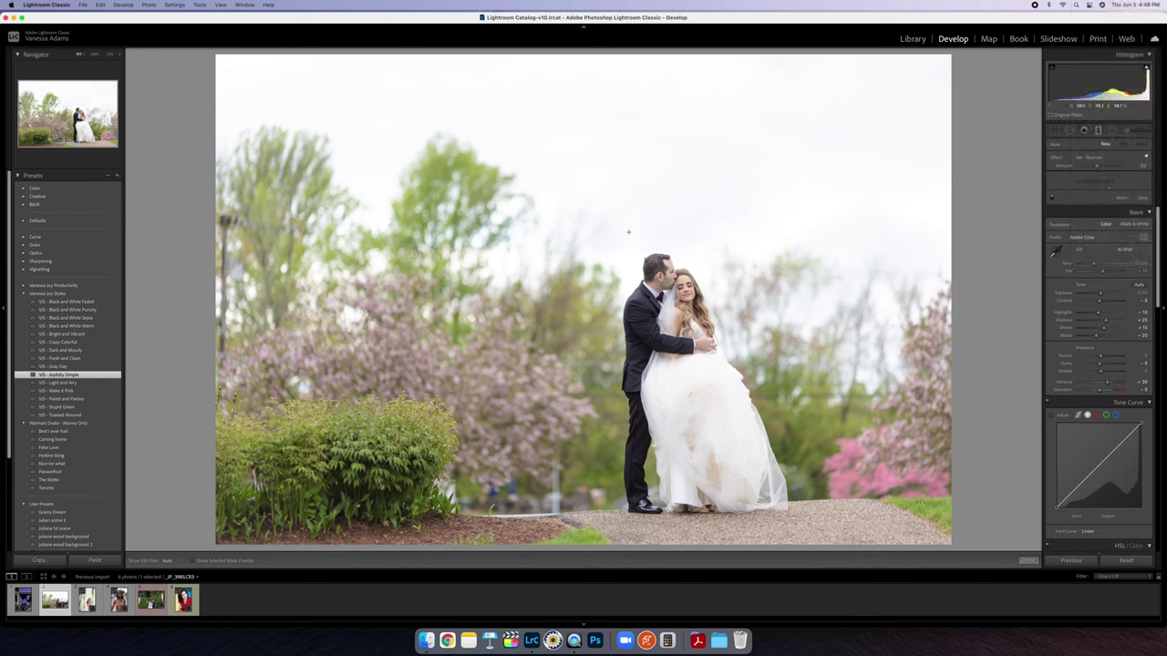
left_click_drag(625, 58, 617, 248)
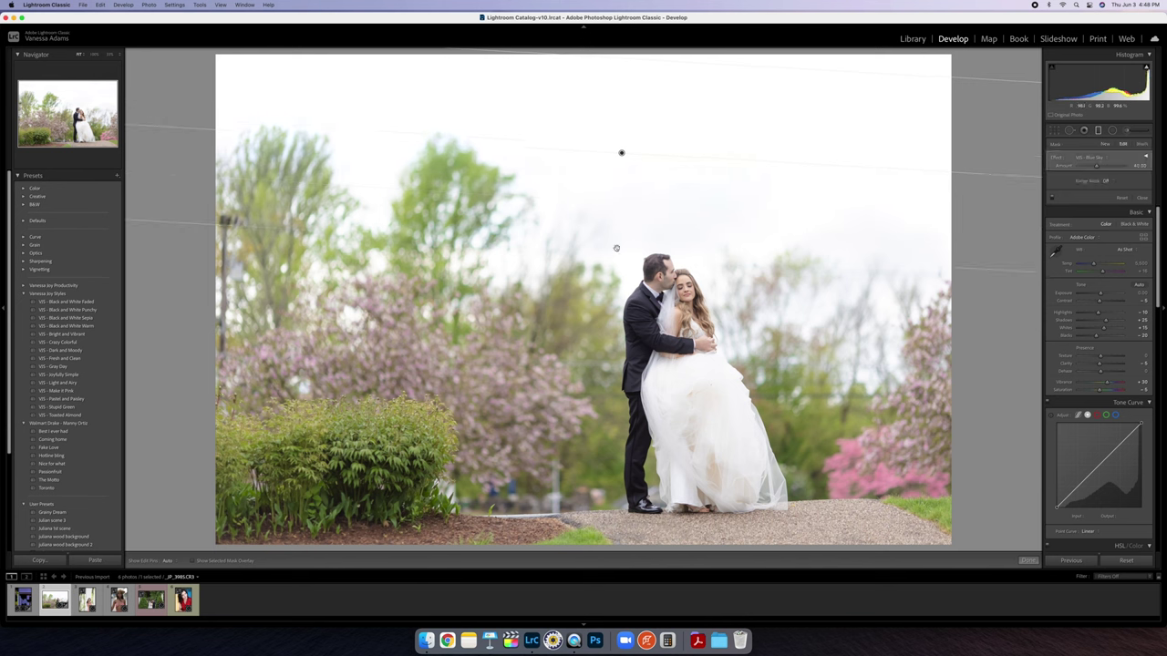
key("Return")
left_click_drag(612, 193, 607, 248)
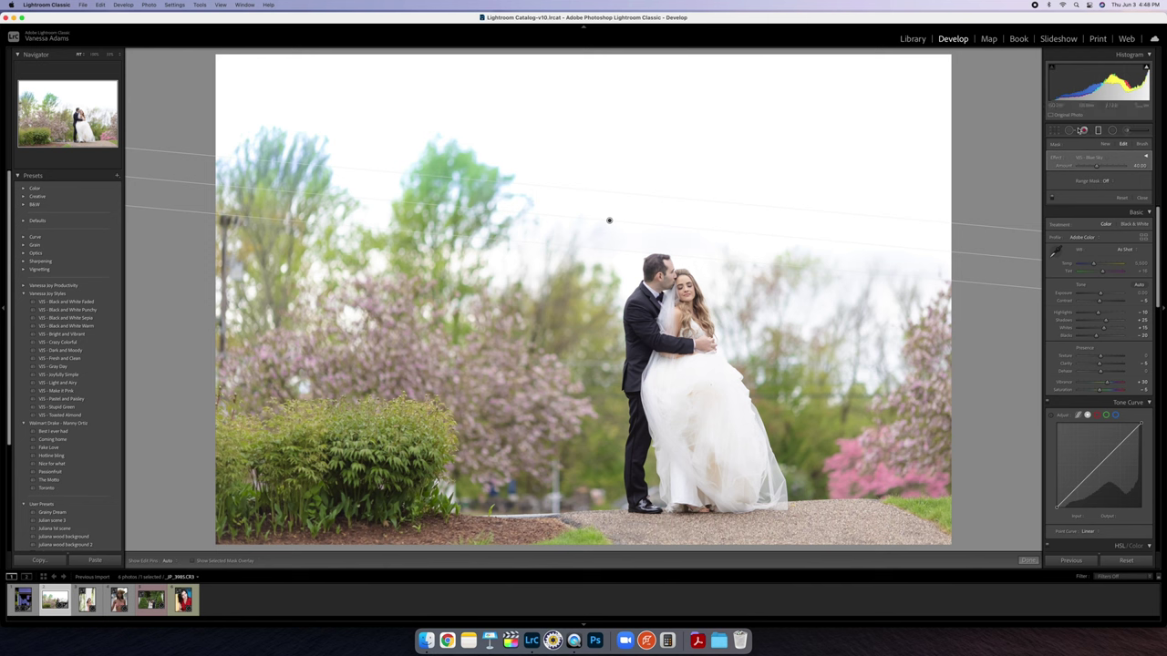
Try darkening the sky by lowering the graduated filter's Exposure to about -1.9.
left_click(1146, 157)
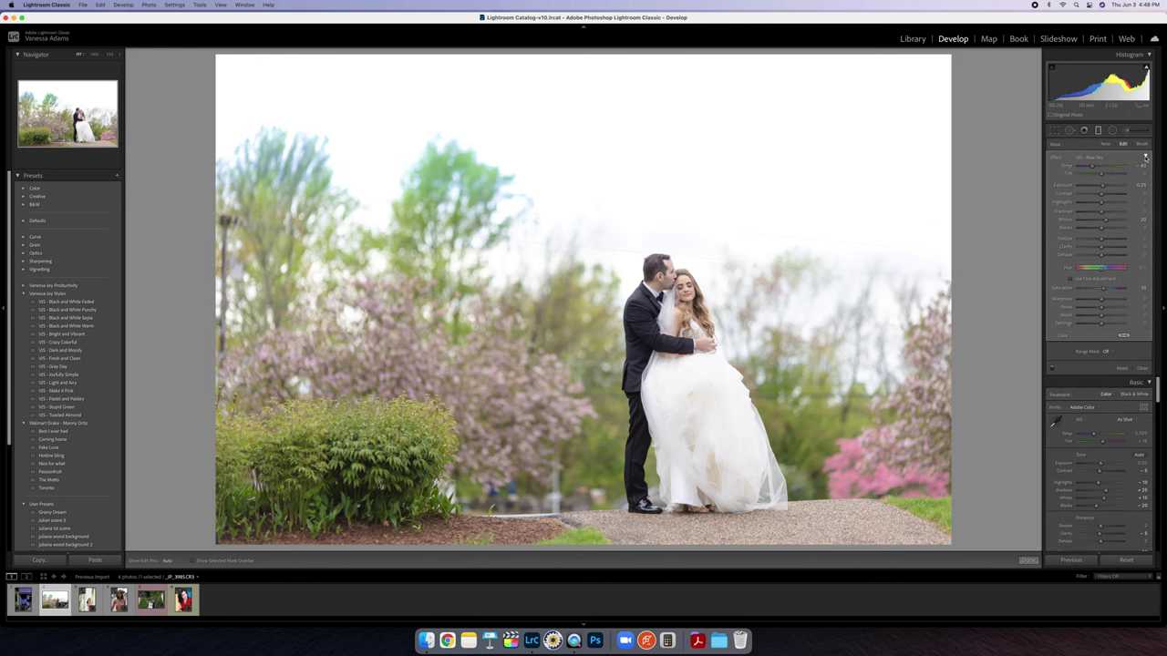
left_click_drag(1093, 189, 1088, 186)
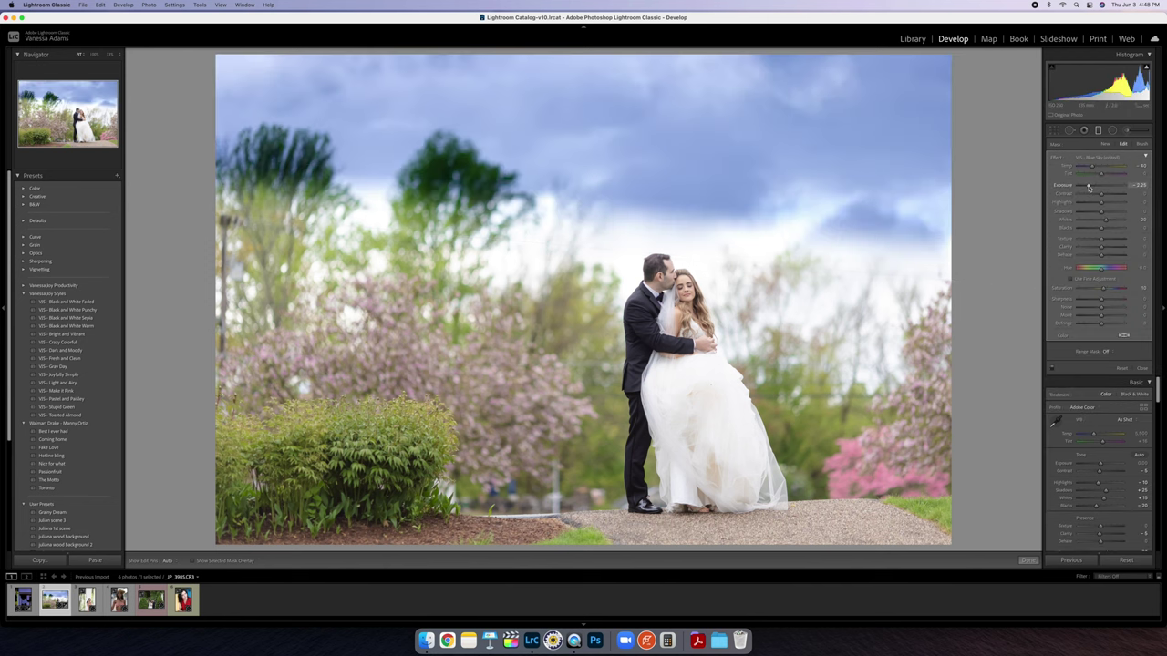
left_click(1101, 188)
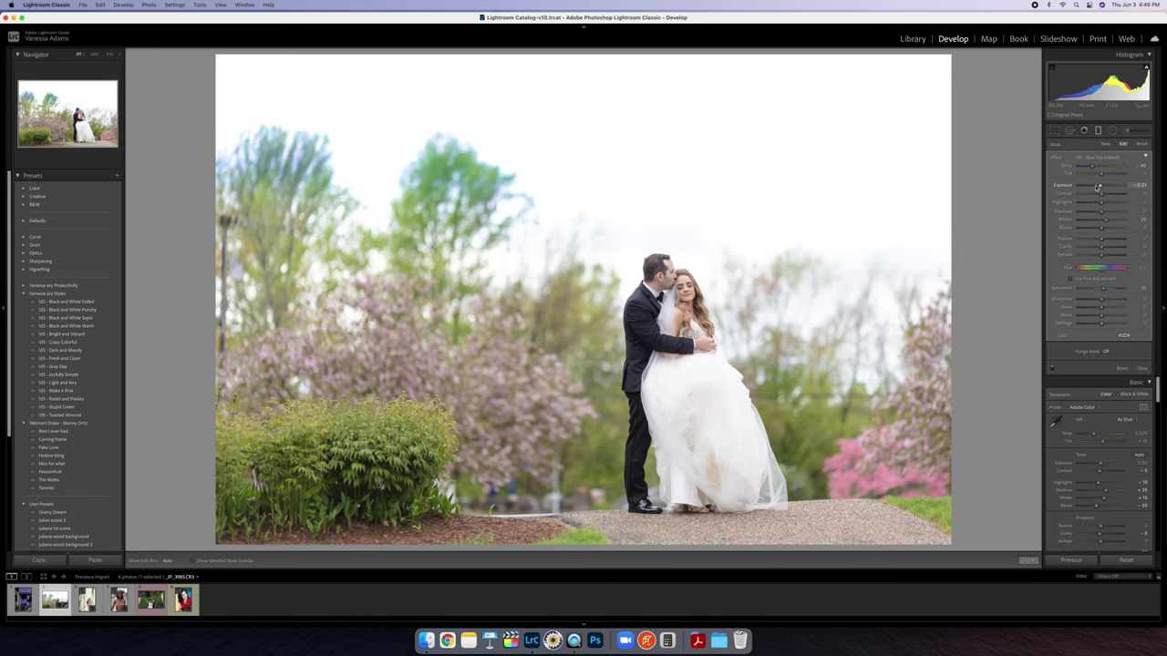
left_click(1093, 187)
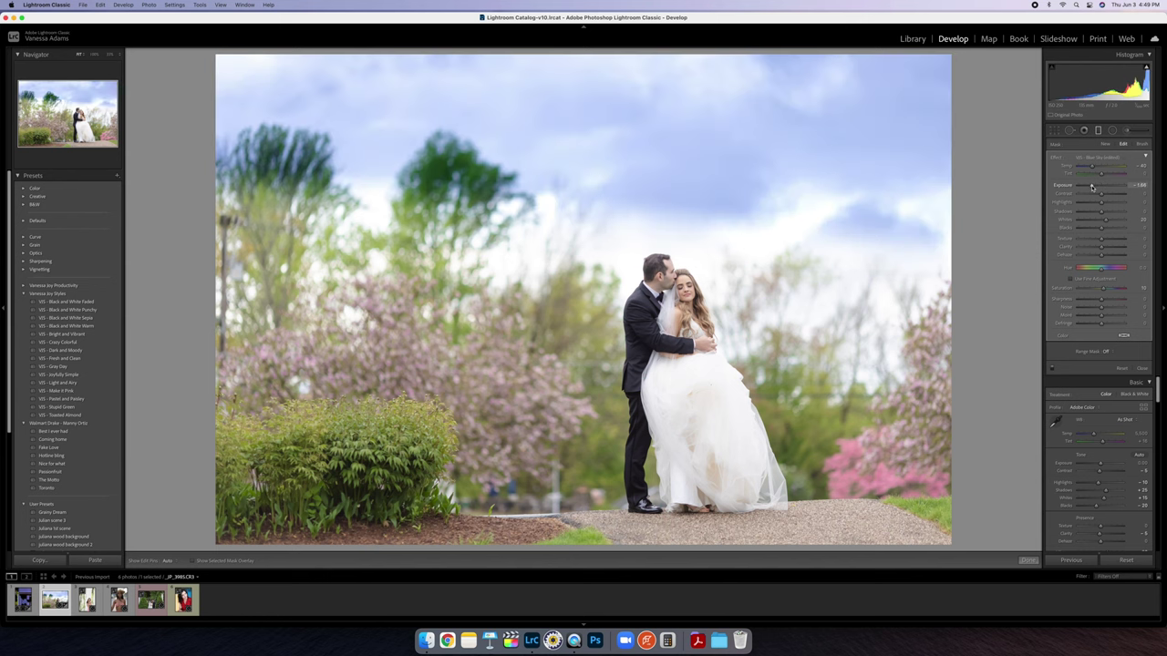
left_click_drag(1092, 187, 1092, 187)
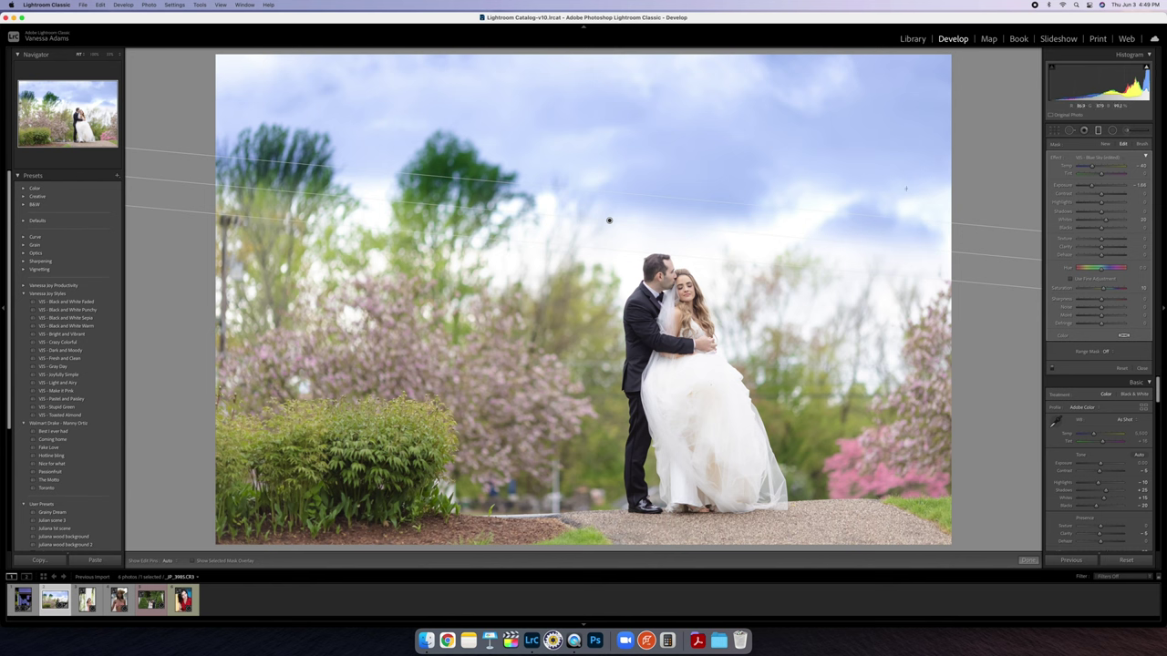
Delete the sky's graduated filter and set up an enlarged Adjustment Brush with the VJS - Blue Sky effect.
key("Delete")
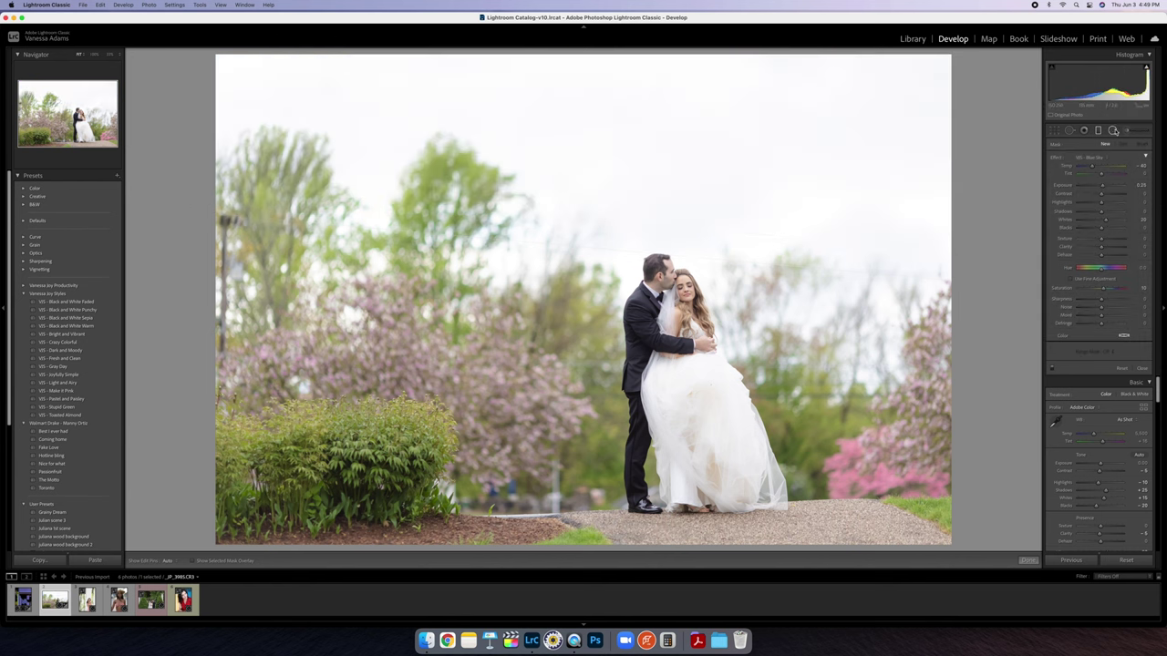
left_click(1128, 130)
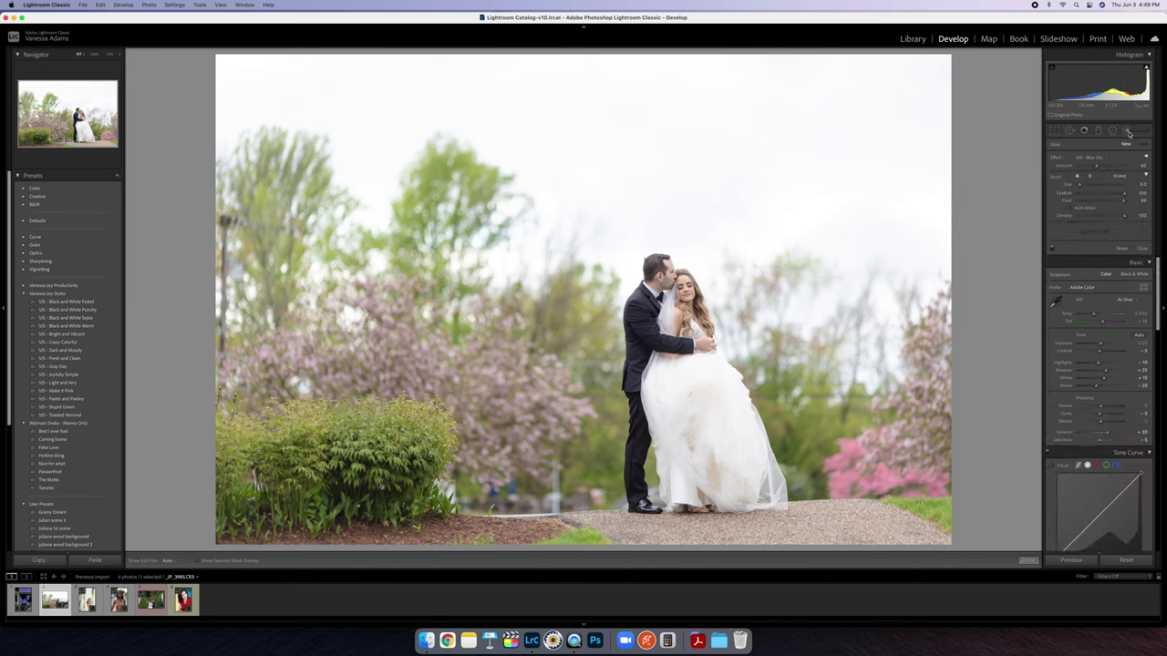
scroll(880, 199, "up", 10)
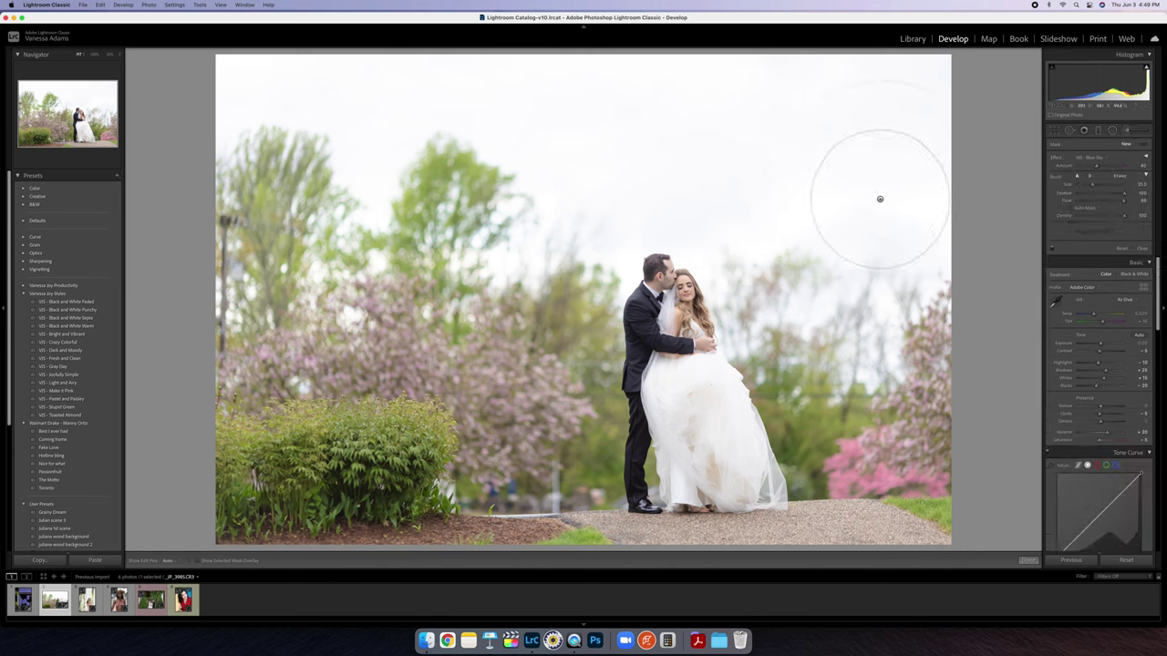
left_click(1091, 159)
left_click(1091, 161)
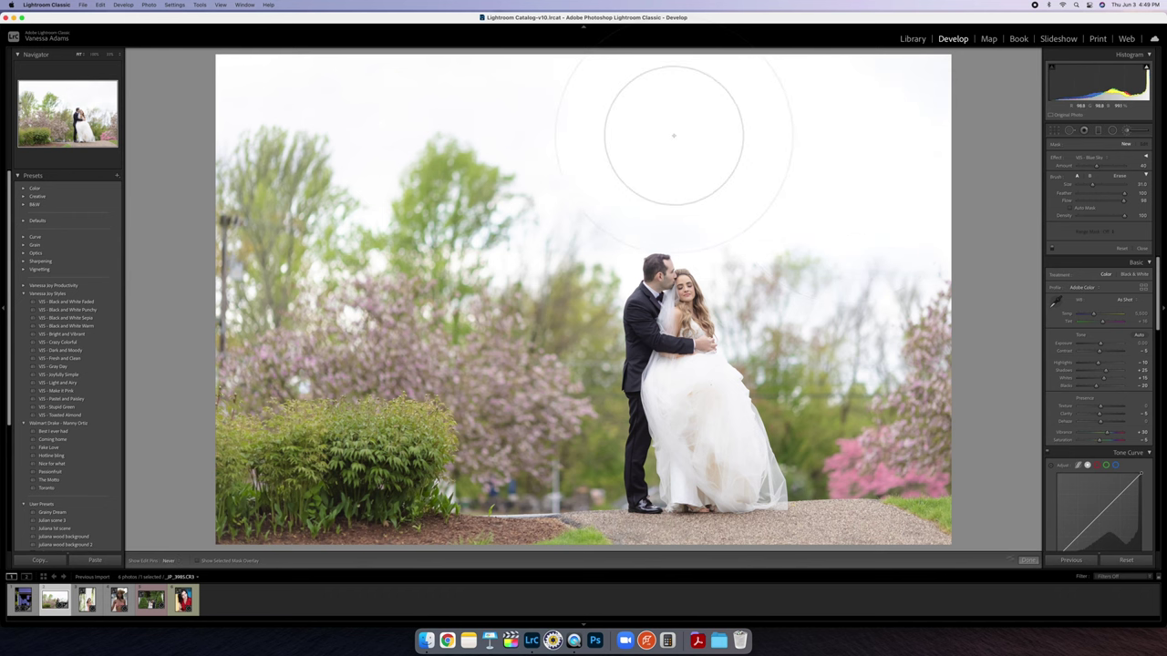
Brush the blue sky effect across the sky over the couple and the treetops.
key("h")
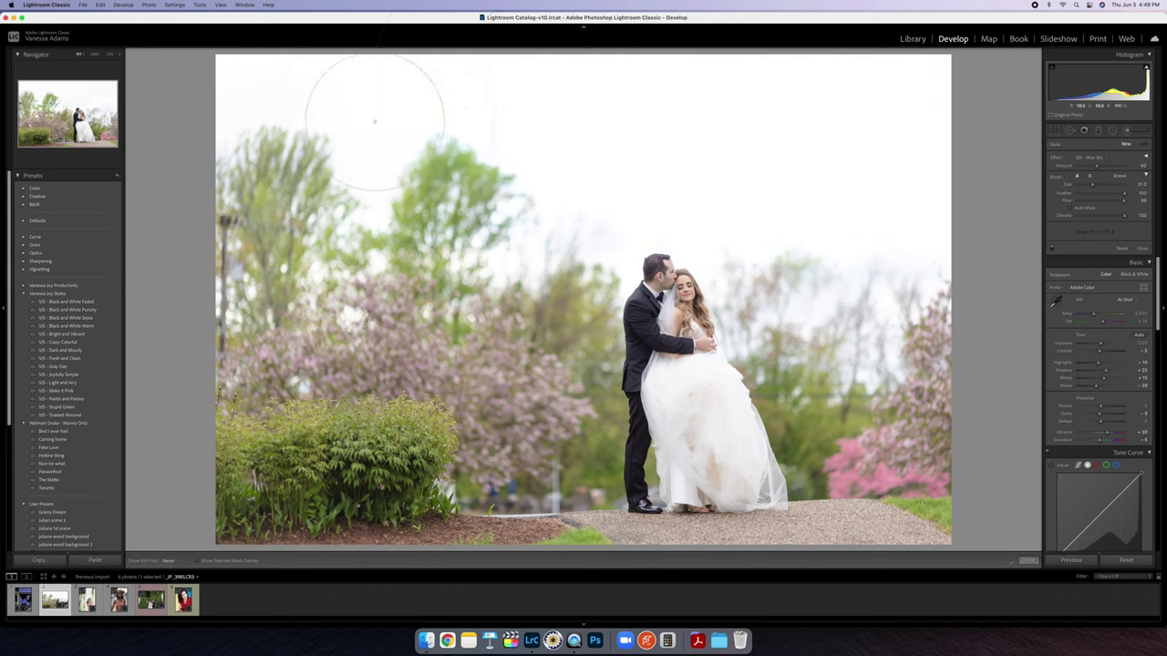
left_click(254, 97)
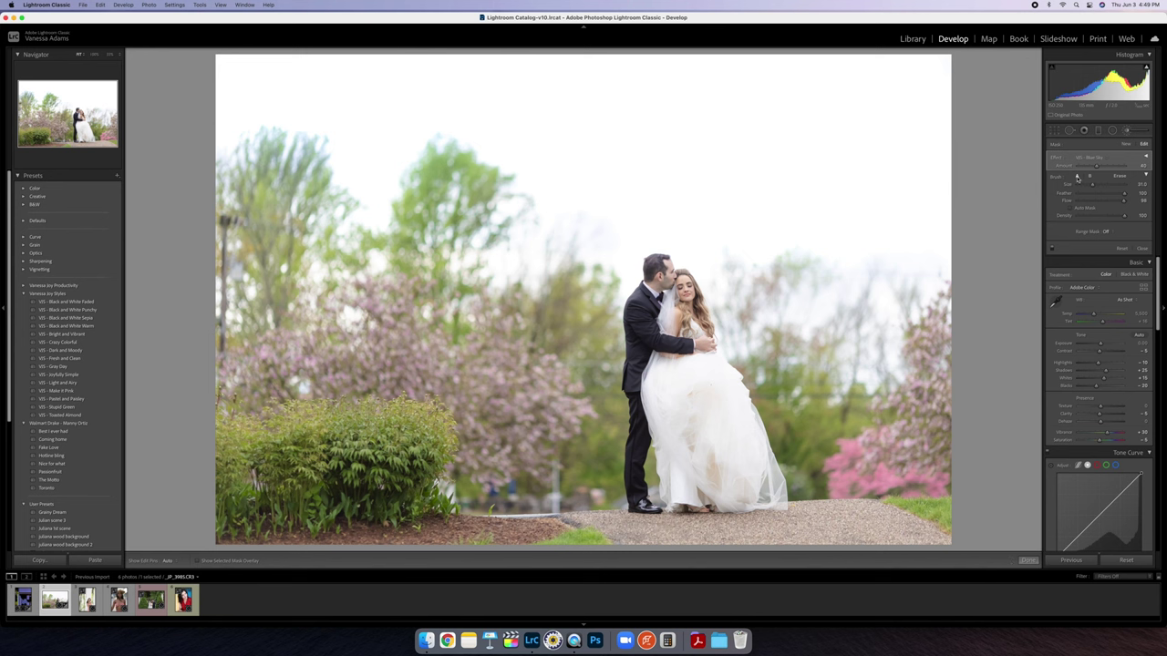
Enable Auto Mask for the brush and replace the first sky adjustment with a newly painted one across the sky.
left_click(1145, 157)
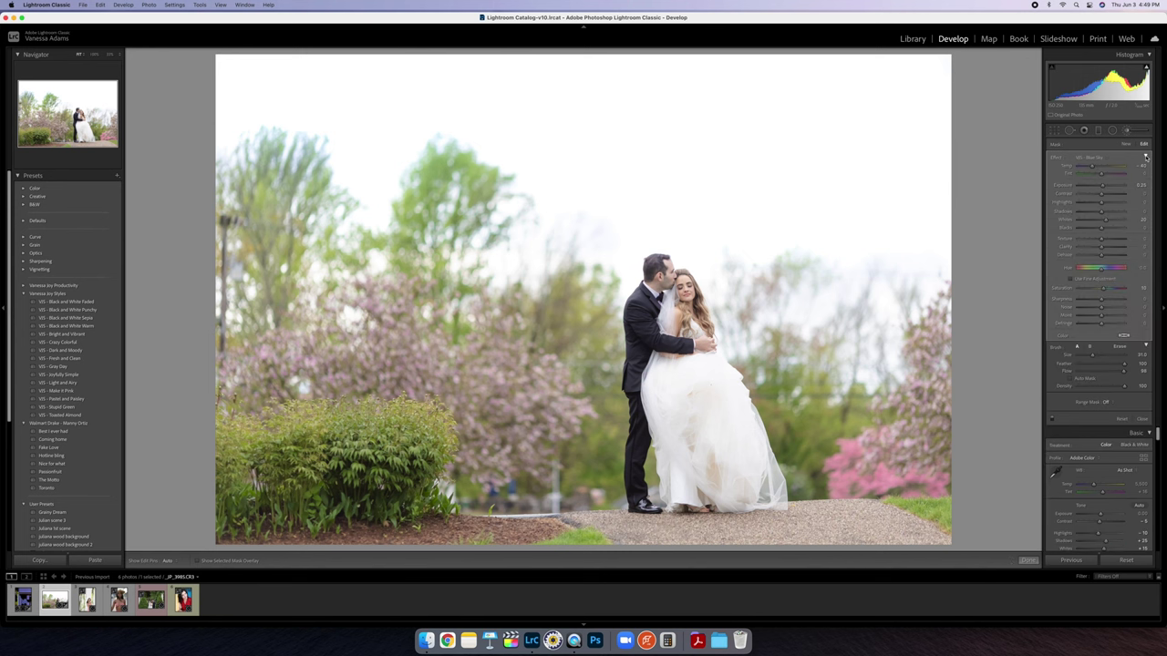
left_click(1070, 380)
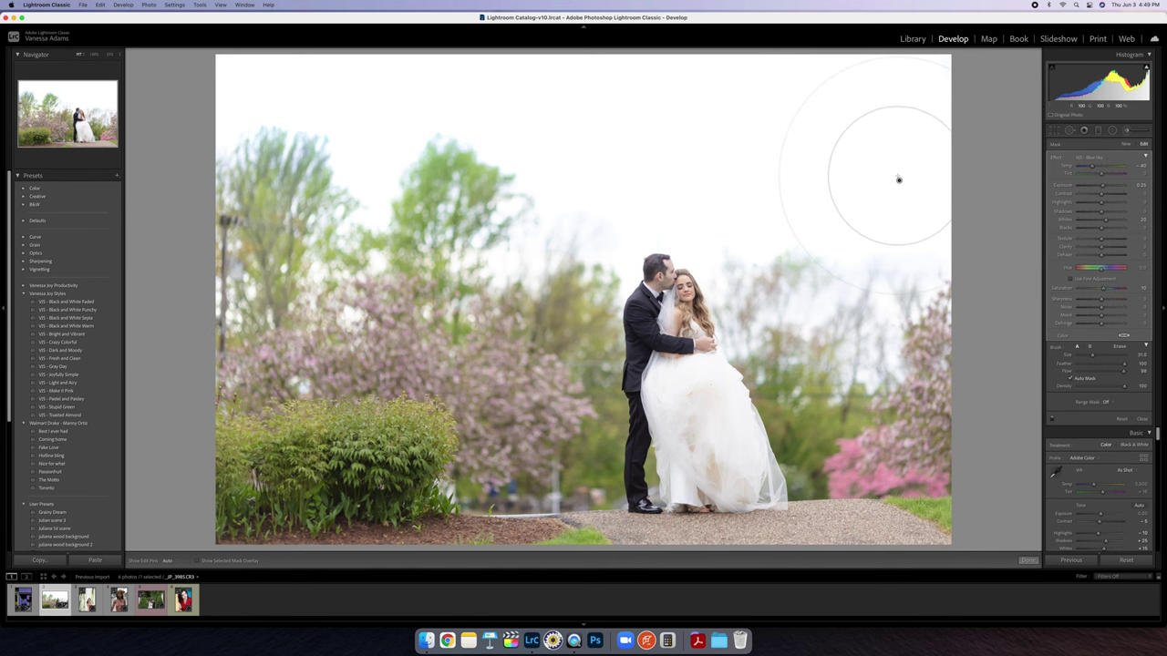
key("Delete")
mouse_move(913, 199)
left_mouse_down()
mouse_move(806, 157)
mouse_move(774, 128)
mouse_move(673, 122)
mouse_move(630, 138)
mouse_move(626, 160)
mouse_move(621, 134)
mouse_move(507, 86)
left_mouse_up()
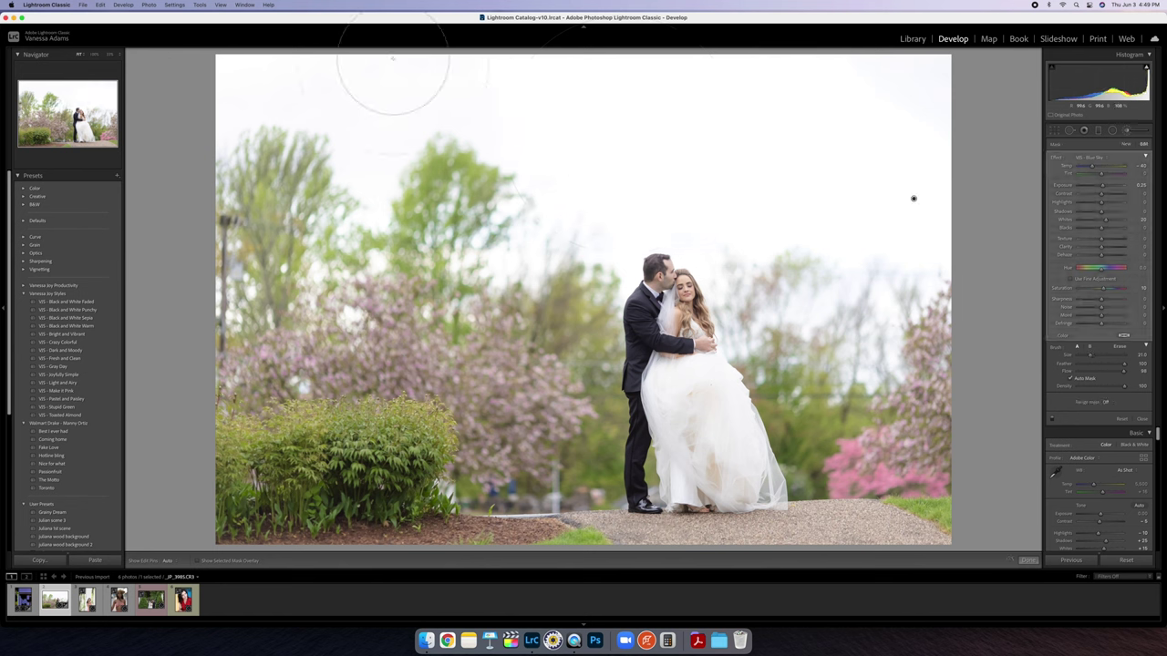
Lower the sky brush's Exposure to about -2.07 and paint the gap between the two tall trees with a smaller brush.
key("h")
left_click_drag(1105, 192, 1088, 185)
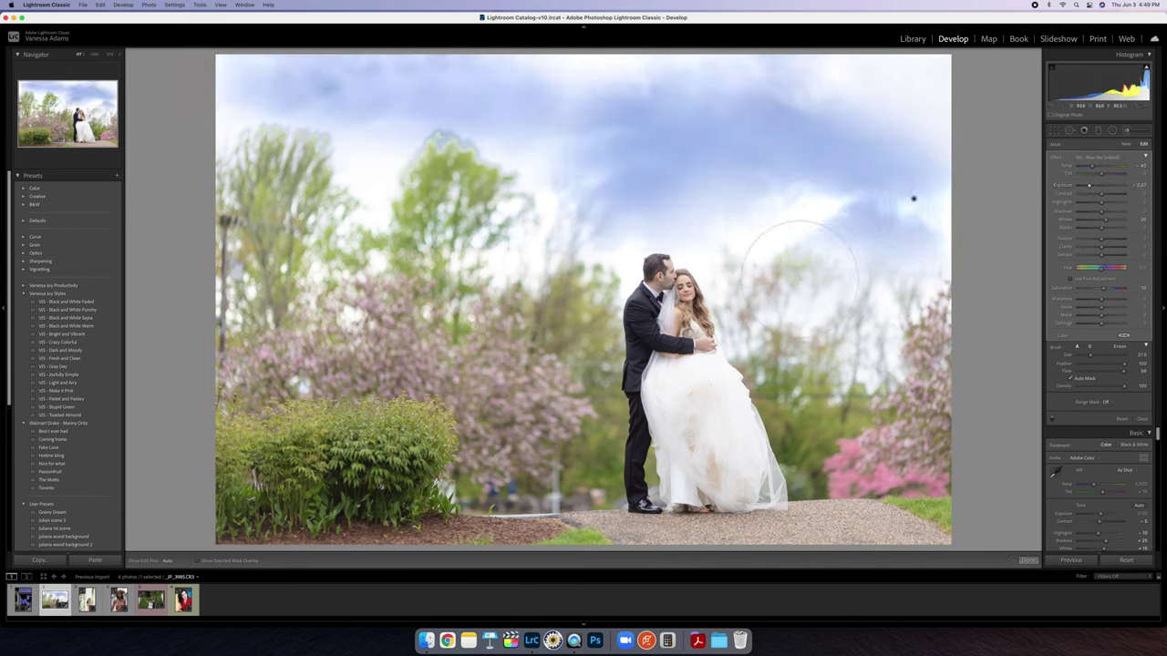
key("bracketleft")
key("bracketleft")
key("bracketleft")
key("h")
mouse_move(374, 183)
left_mouse_down()
mouse_move(367, 209)
mouse_move(381, 193)
left_mouse_up()
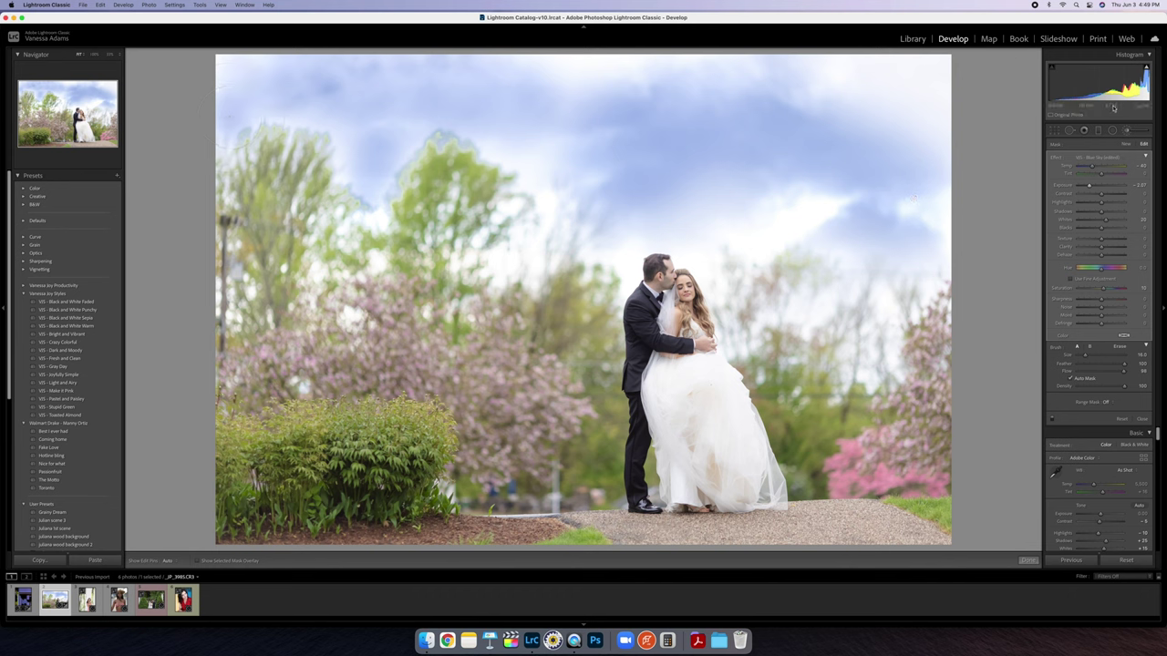
Erase the blue spill from the edges of the two tall treetops with a small eraser brush.
left_click(1119, 346)
mouse_move(445, 133)
left_mouse_down()
mouse_move(386, 194)
mouse_move(414, 147)
mouse_move(383, 190)
left_mouse_up()
key("bracketright")
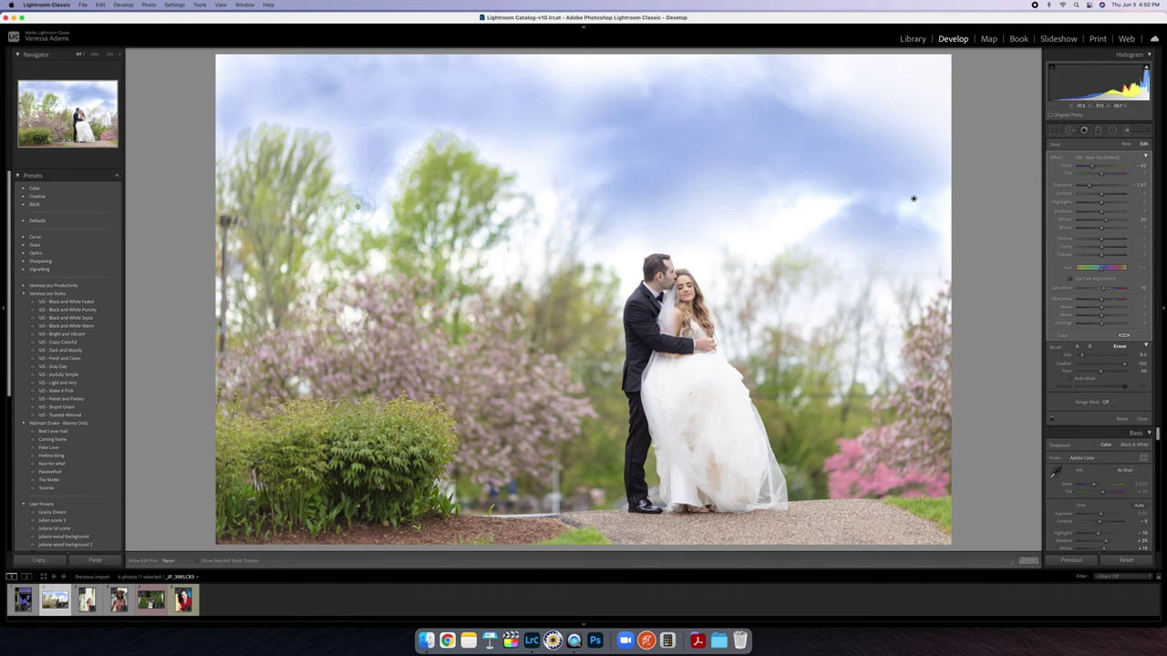
key("h")
mouse_move(264, 133)
left_mouse_down()
mouse_move(238, 140)
mouse_move(211, 124)
mouse_move(221, 118)
left_mouse_up()
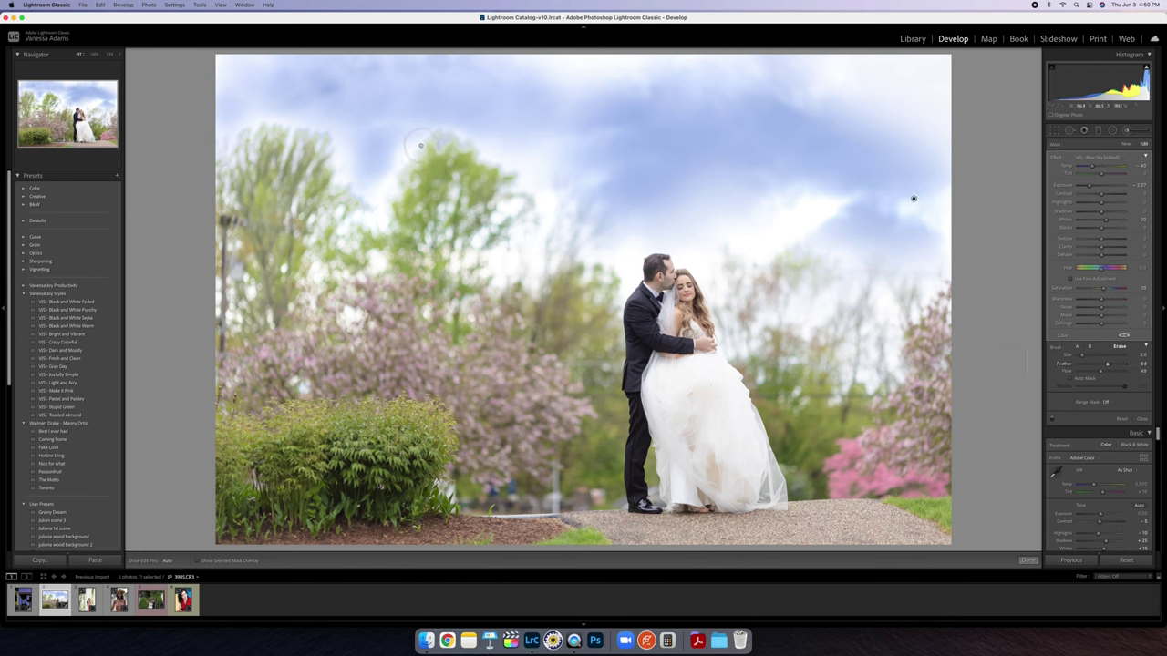
Reduce the eraser's Flow to about 21, enlarge it, and soften the sky adjustment around the tall trees.
left_click(1086, 371)
scroll(388, 158, "up", 5)
mouse_move(388, 158)
left_mouse_down()
mouse_move(351, 173)
mouse_move(408, 114)
mouse_move(394, 134)
mouse_move(502, 168)
left_mouse_up()
key("h")
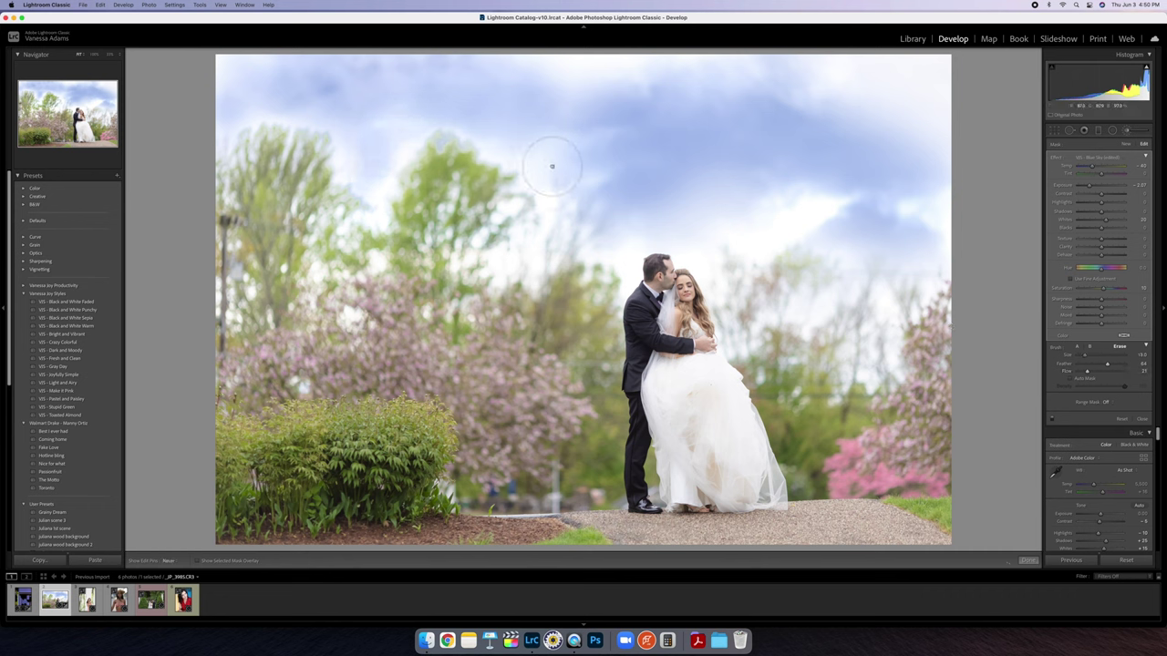
mouse_move(338, 136)
left_mouse_down()
mouse_move(385, 160)
mouse_move(354, 119)
left_mouse_up()
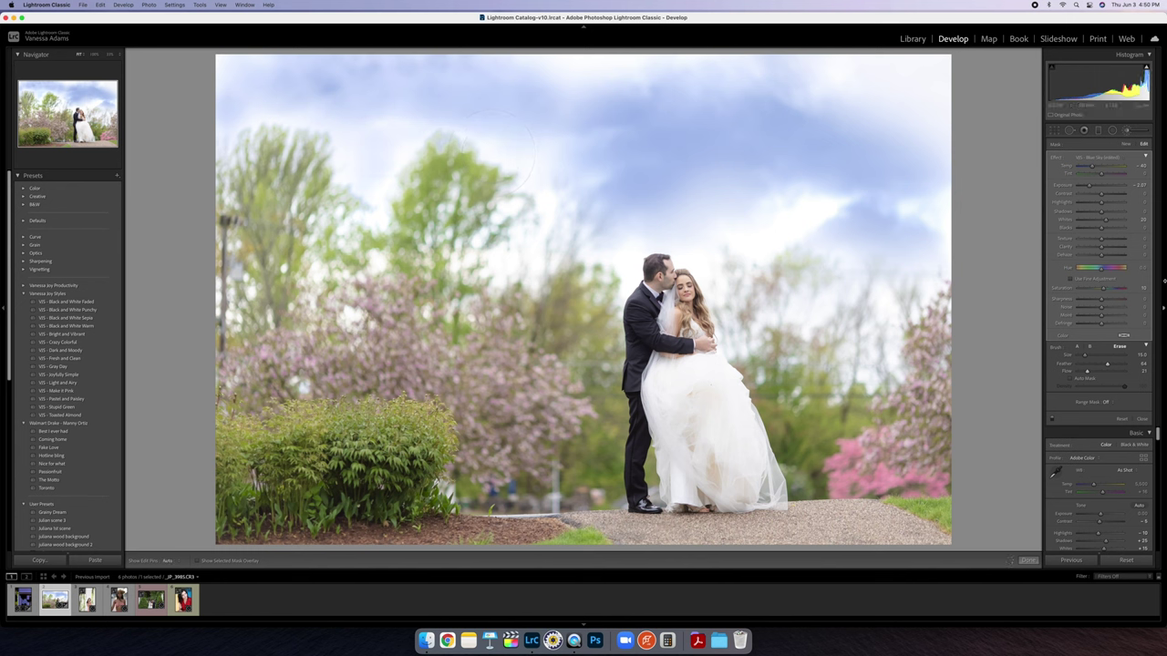
Switch back to brush A, undo the last sky brush stroke, and compare the photo before and after editing.
left_click(1077, 346)
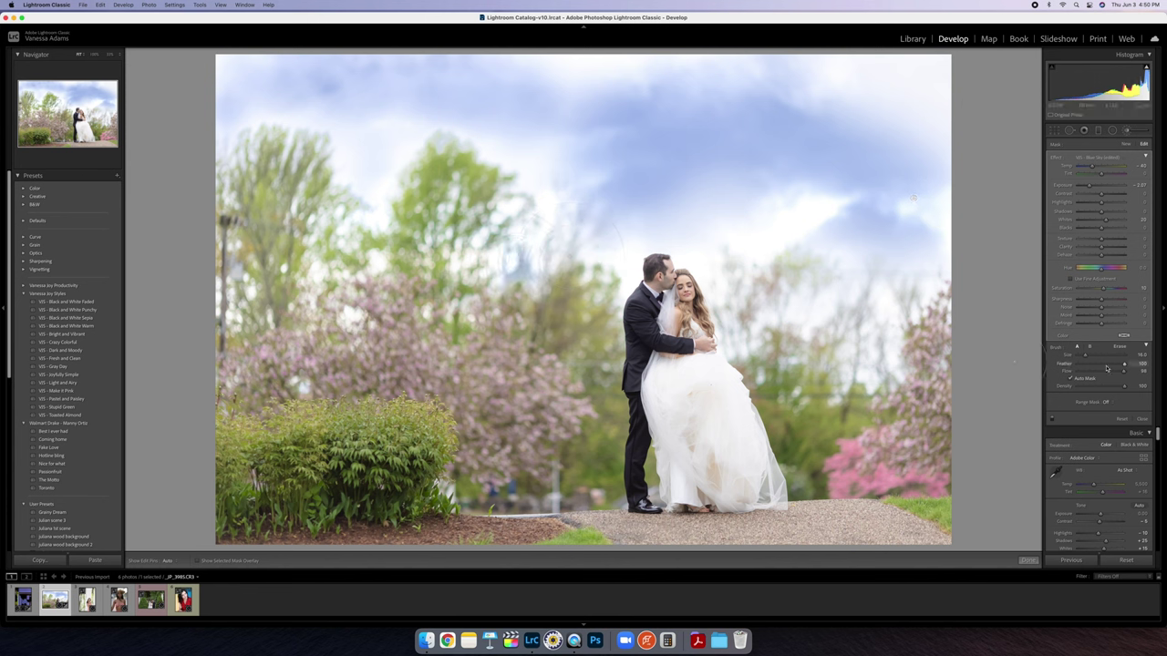
key("super+z")
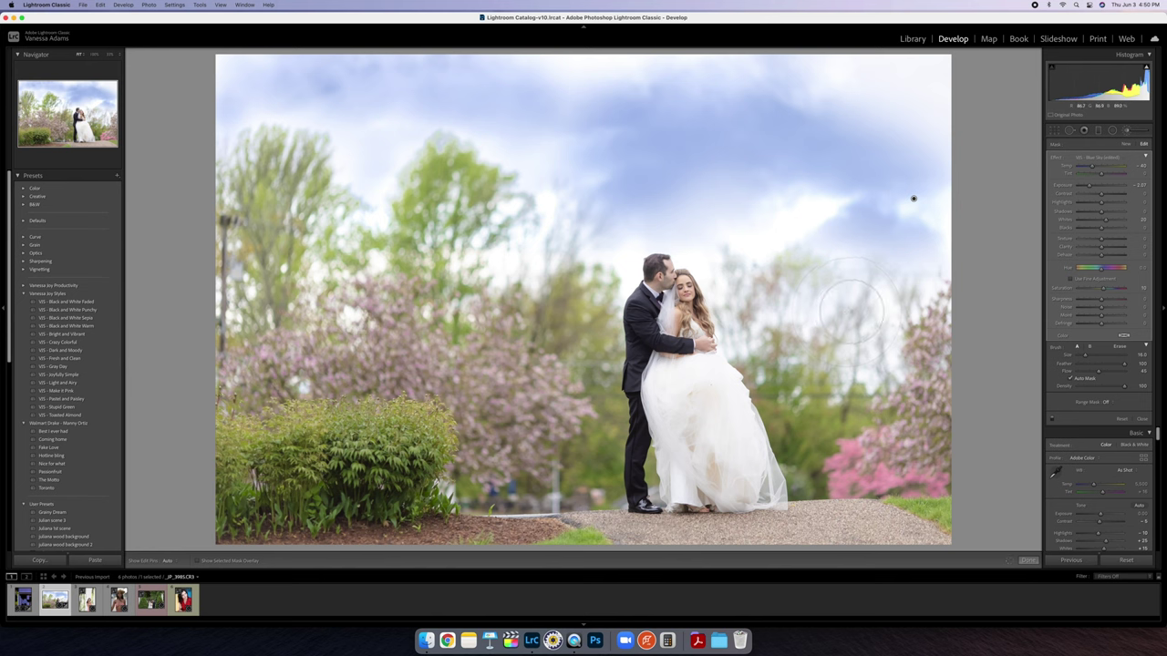
key("backslash")
key("backslash")
key("backslash")
key("backslash")
Open the portrait of the woman in pink by the ivy wall and draw a VJS - Sun Flare graduated filter from the upper left.
left_click(91, 601)
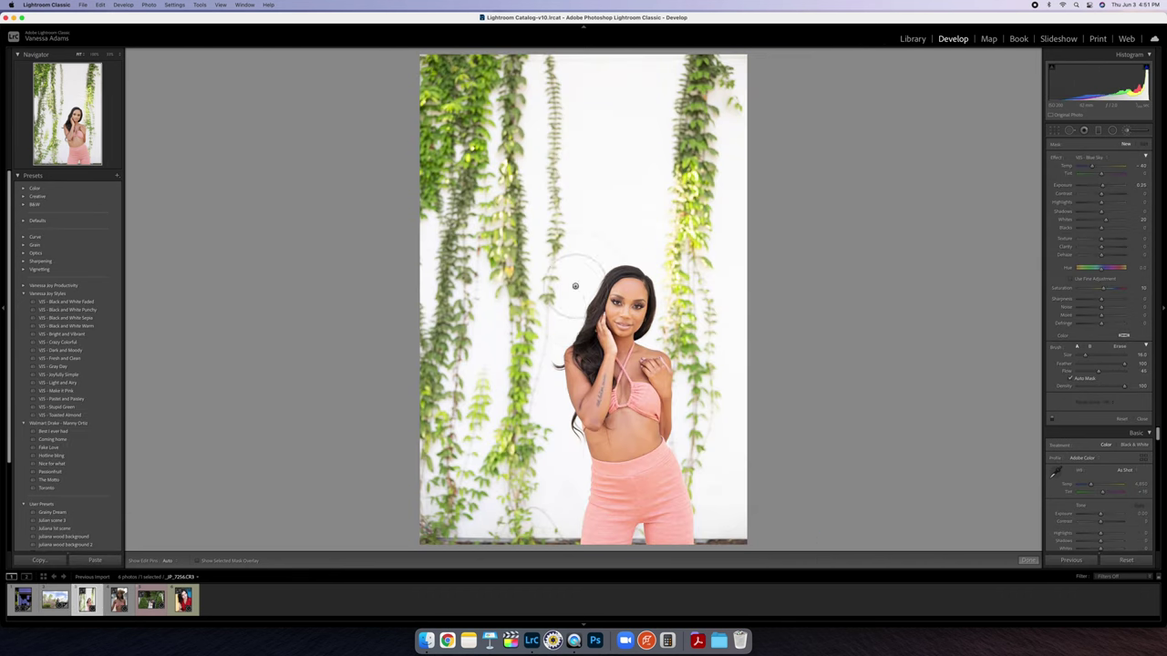
left_click(1099, 132)
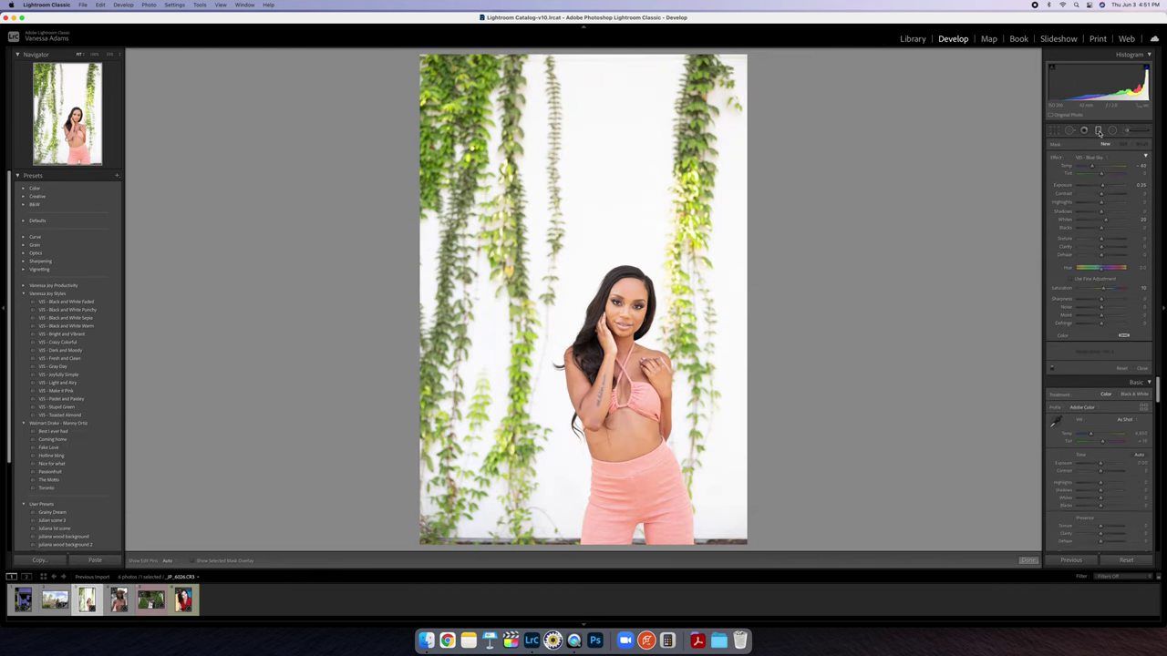
left_click(1095, 158)
left_click(1096, 186)
left_click_drag(544, 233, 617, 269)
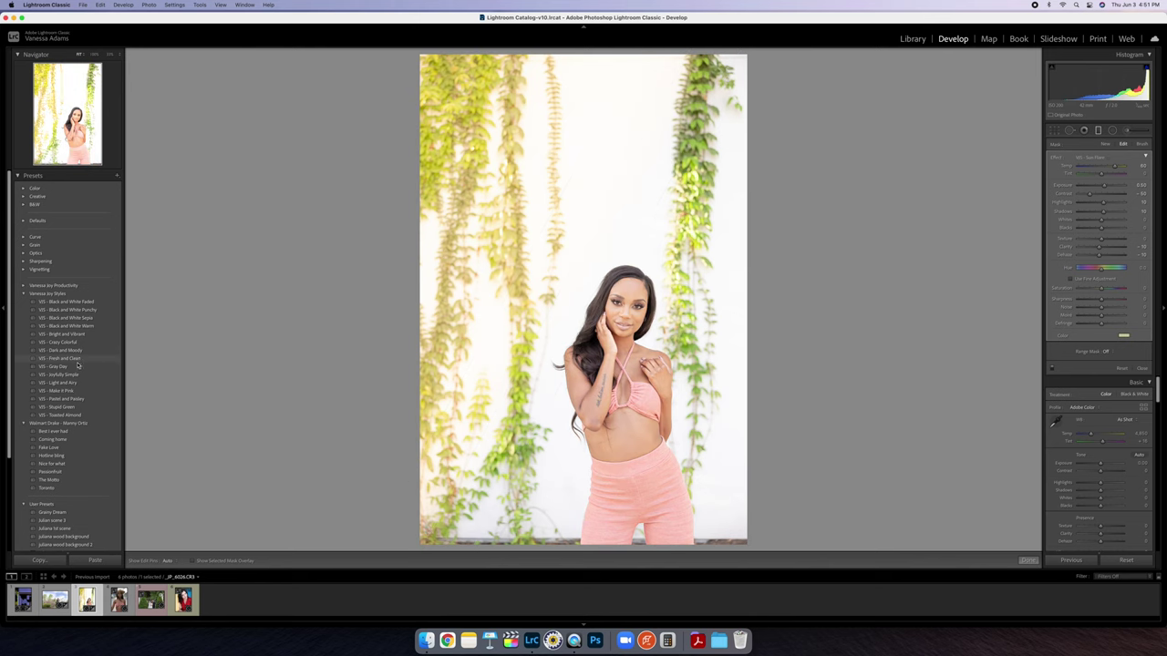
Apply the VJS - Joyfully Simple preset to the ivy wall portrait.
left_click(79, 359)
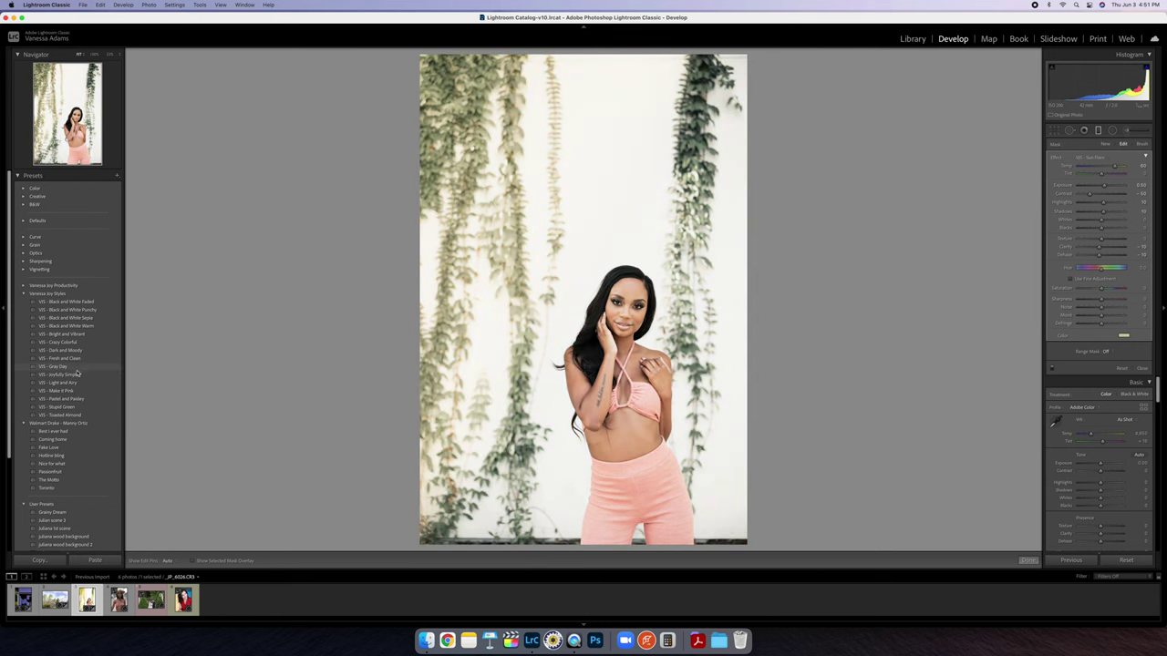
left_click(76, 376)
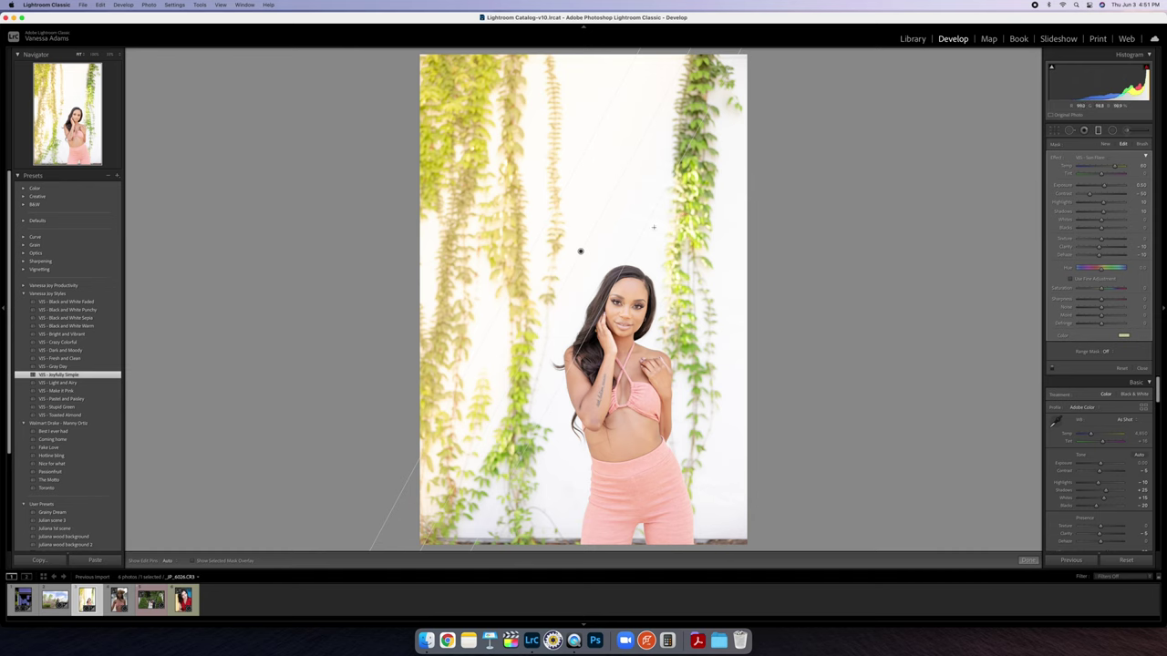
Try extra sun flare graduated filters from the right side and the lower-left corner, and compare before and after.
left_click_drag(690, 228, 602, 234)
left_click_drag(544, 520, 660, 355)
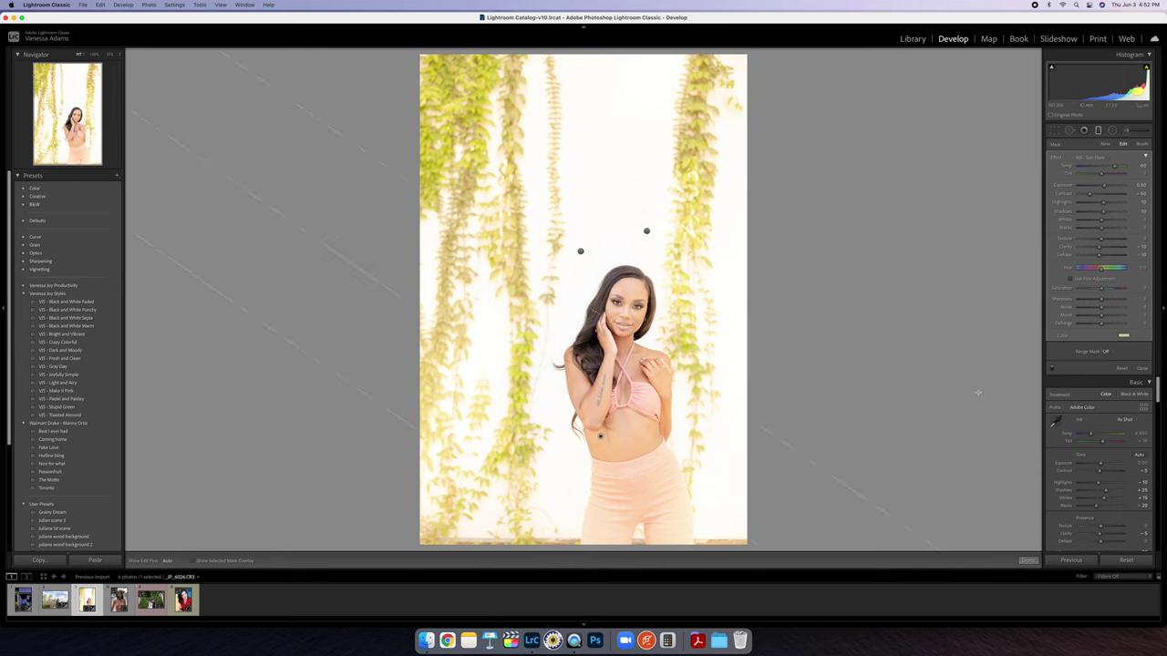
key("backslash")
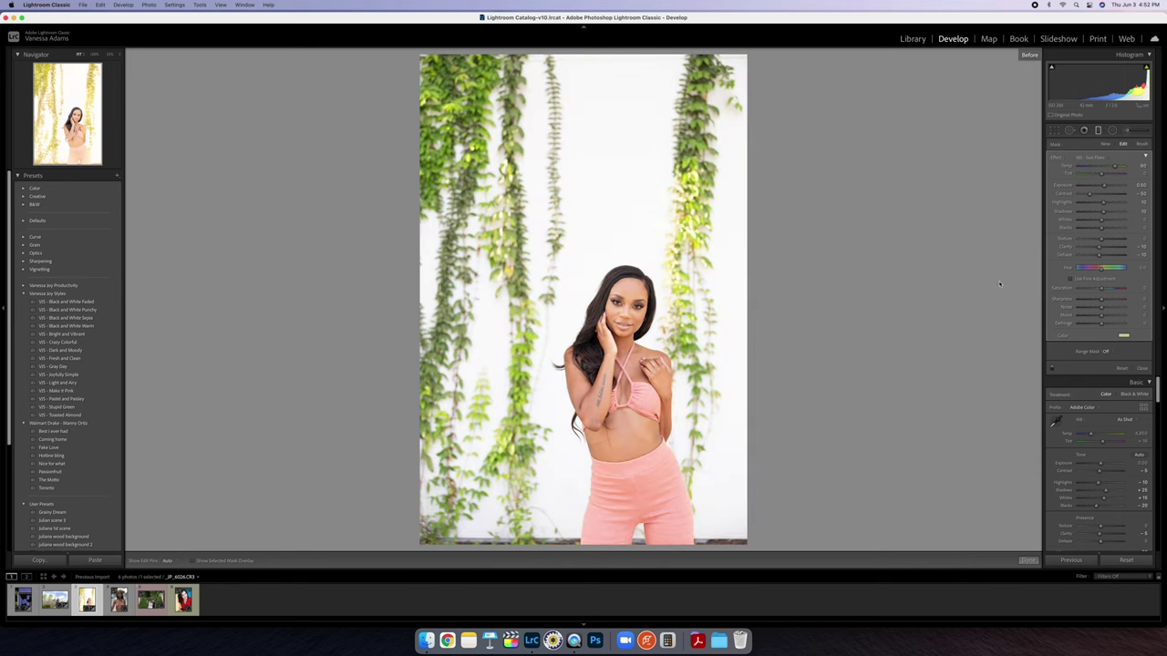
key("backslash")
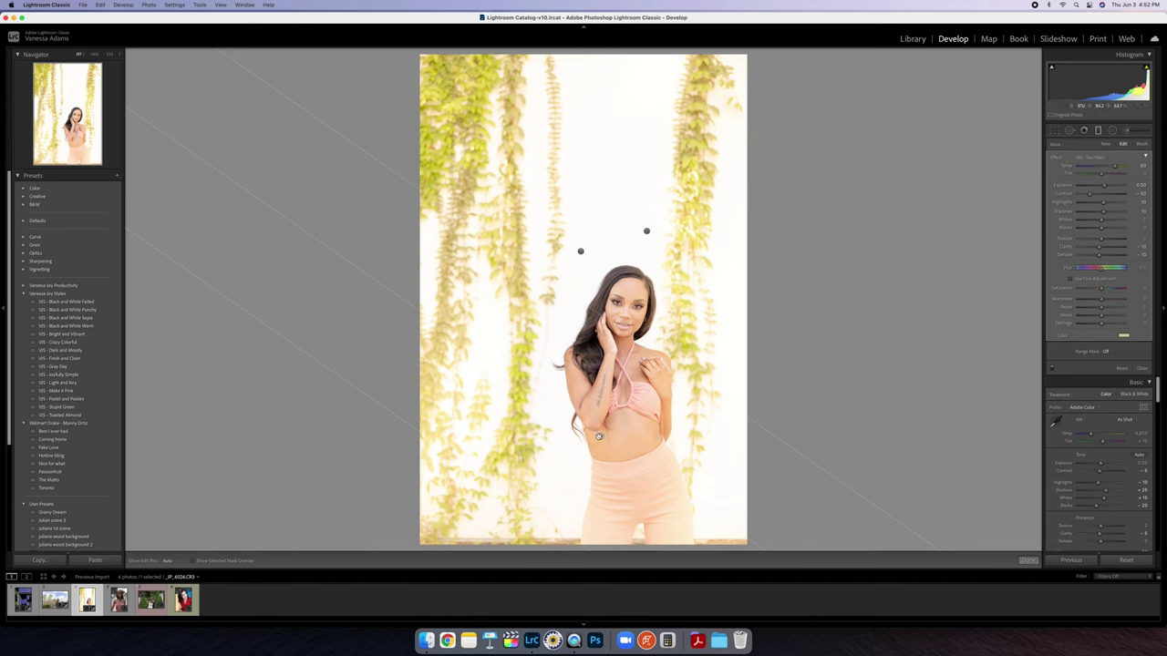
Remove the two extra sun flare graduated filters from the portrait, keeping only the upper-left one.
key("Delete")
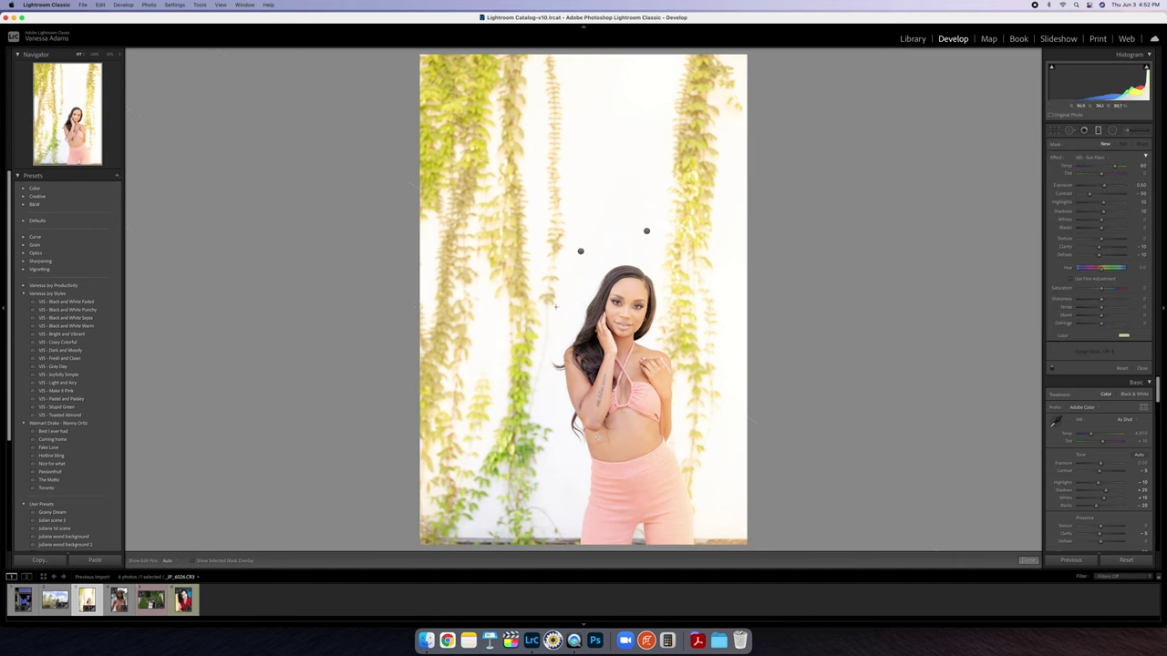
left_click(646, 230)
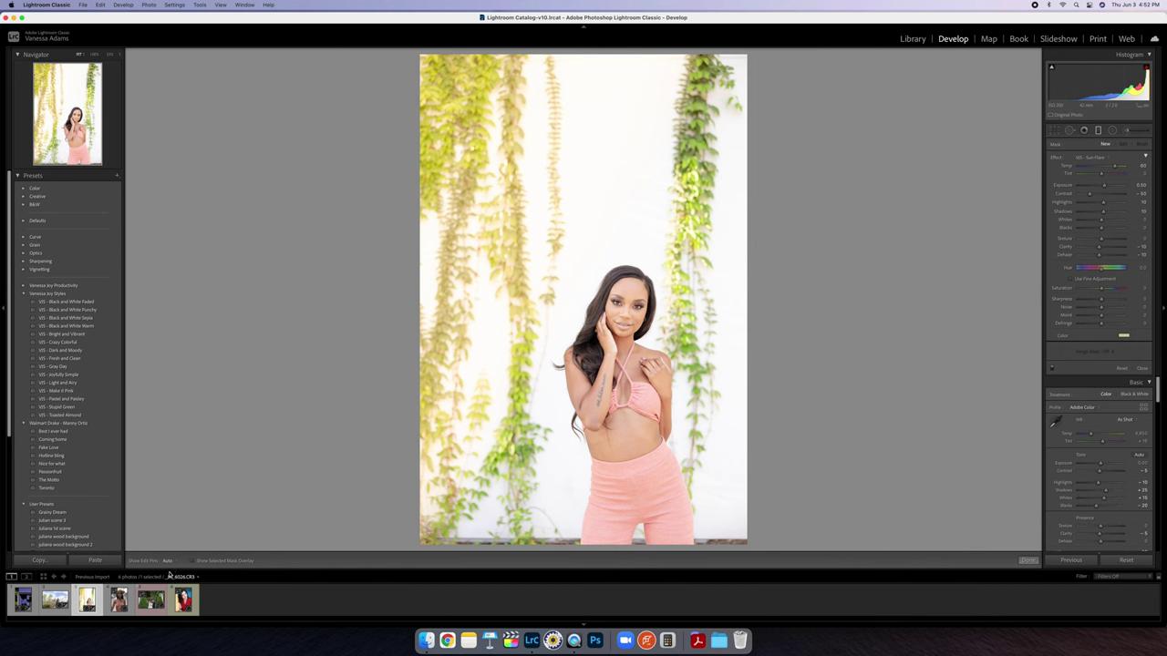
Open the photo of the couple between the evergreens, apply the VJS - Joyfully Simple preset, and close the graduated filter.
left_click(150, 599)
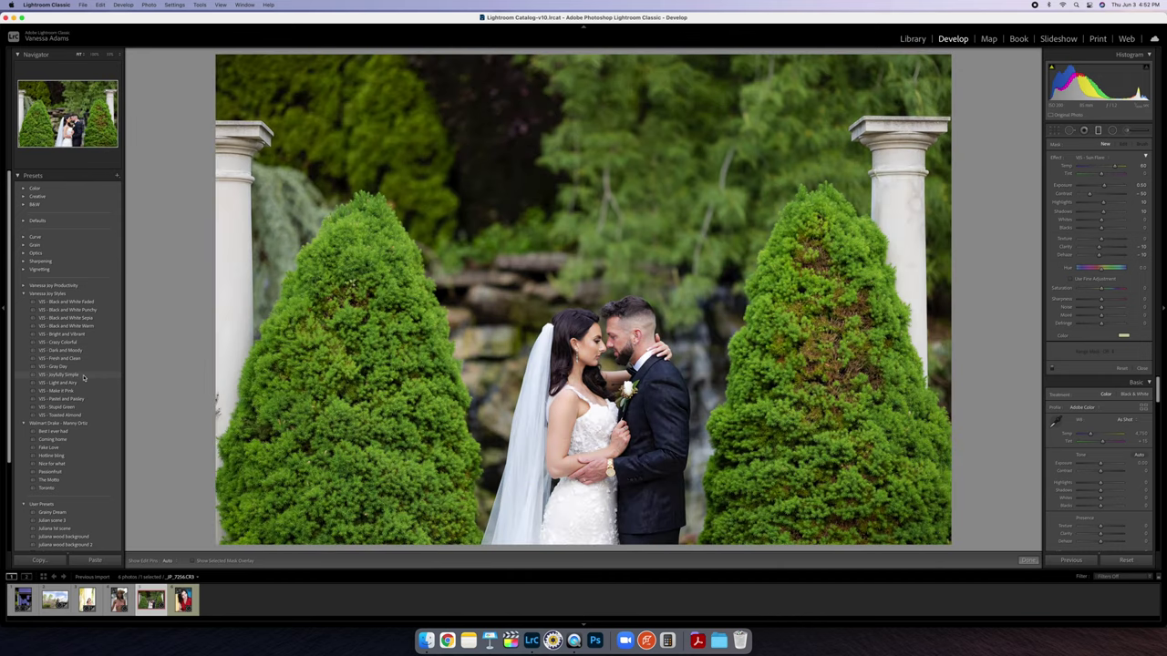
left_click(83, 374)
left_click(1141, 368)
Adjust the evergreen photo's tones: Shadows about +60, Blacks about +4, and Contrast about +15.
left_click_drag(1106, 253, 1106, 268)
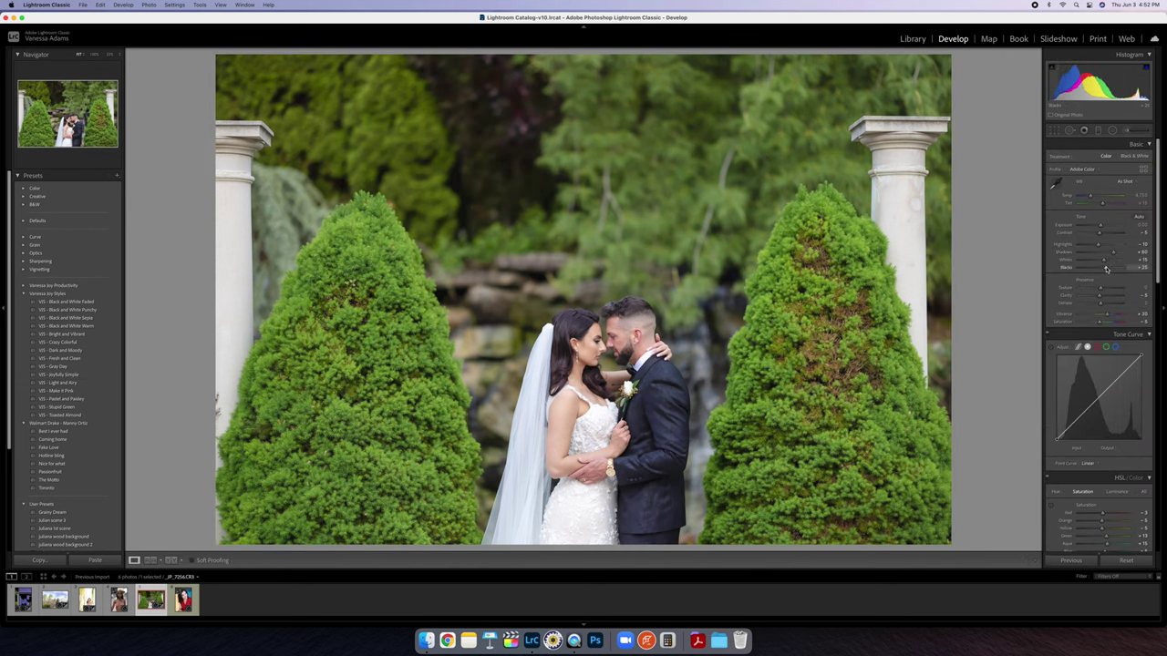
left_click_drag(1106, 269, 1104, 234)
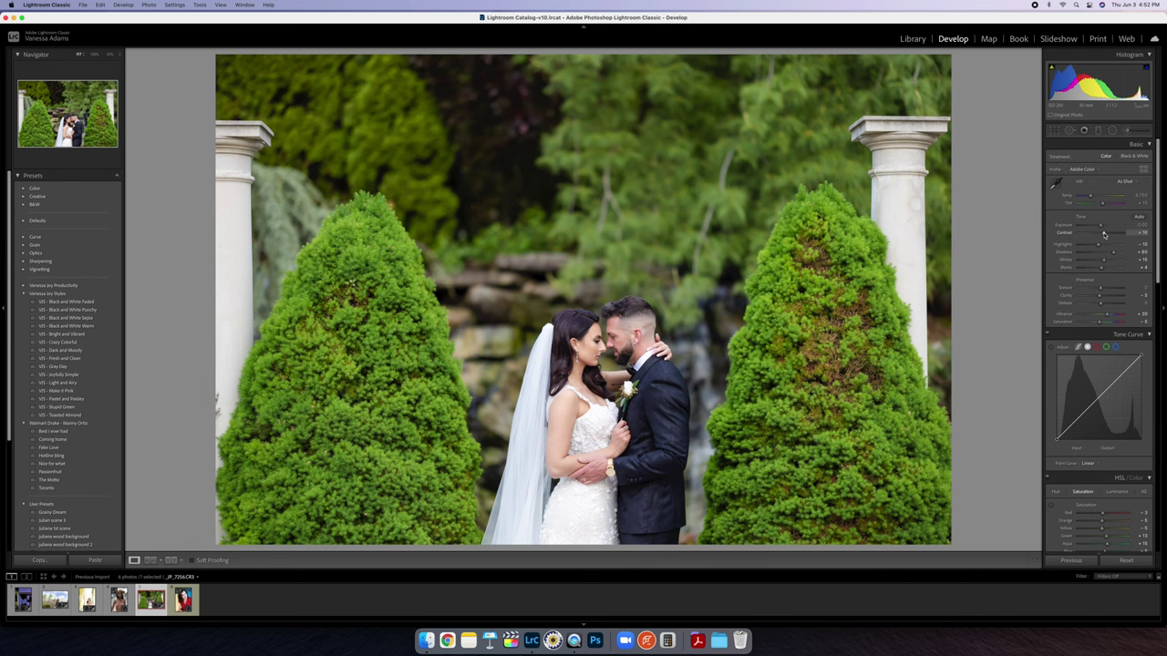
Shift the evergreen photo's Green hue in the HSL adjustments strongly toward yellow.
scroll(1130, 331, "down", 5)
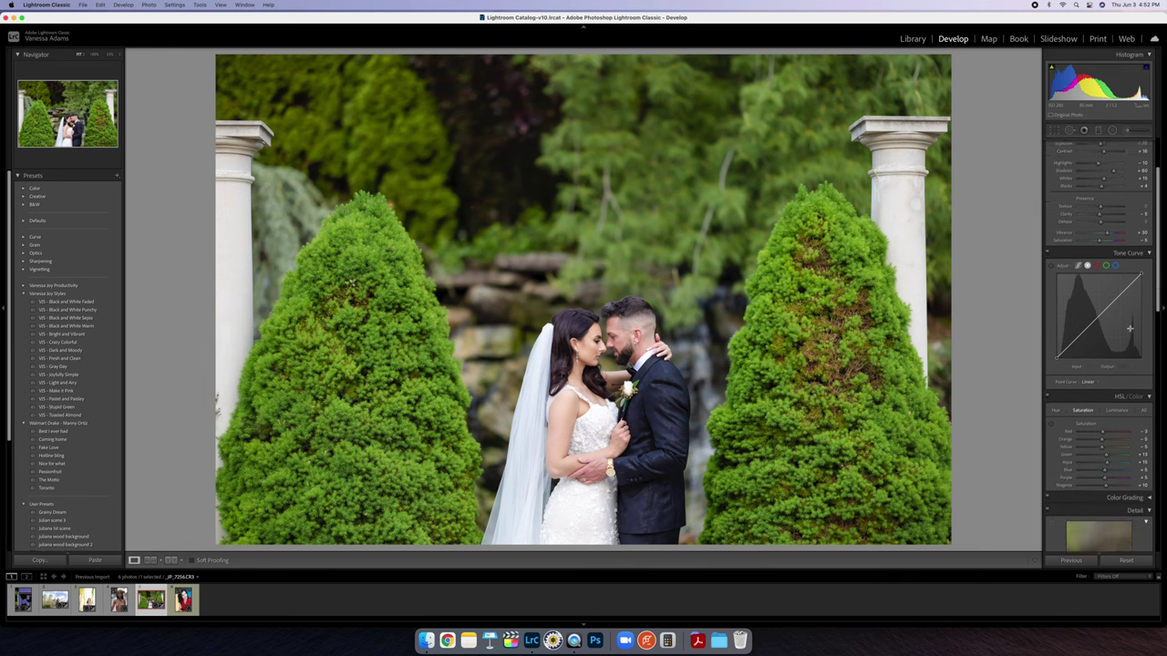
scroll(1130, 331, "down", 2)
left_click(1056, 259)
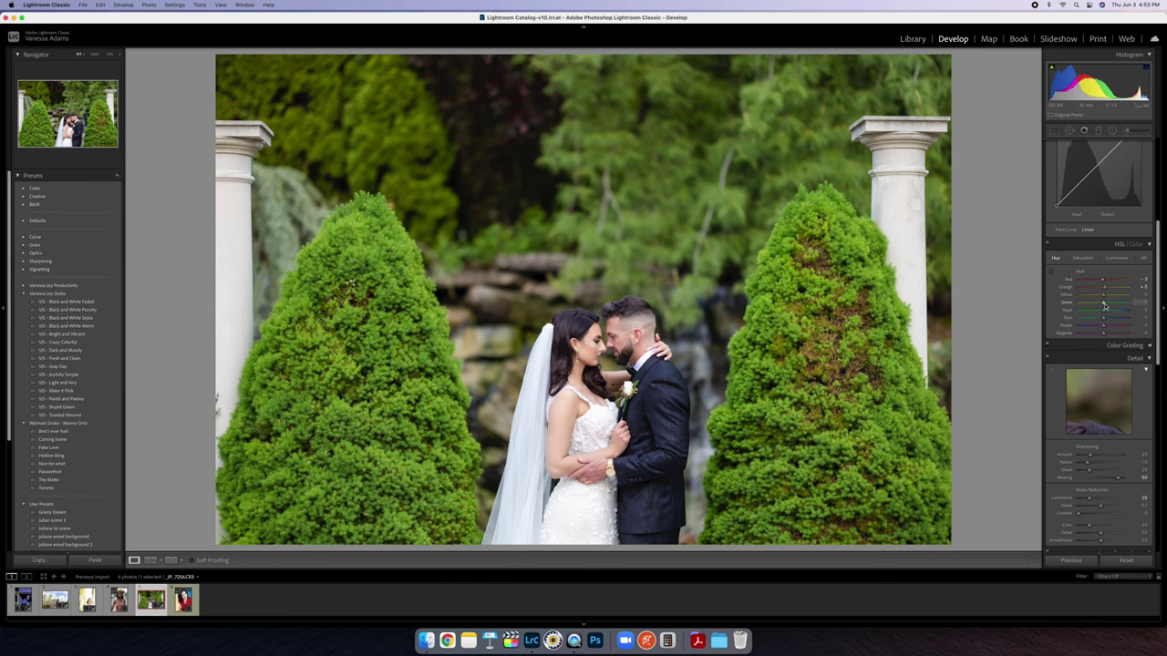
left_click_drag(1103, 304, 1080, 306)
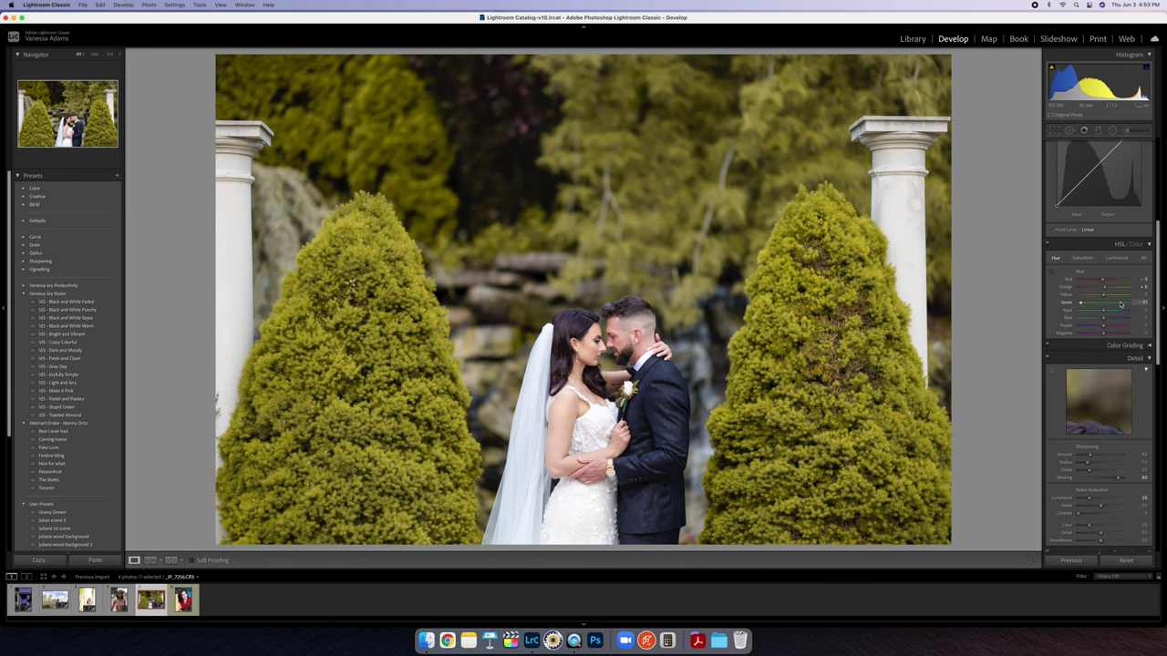
left_click_drag(1081, 302, 1078, 303)
Fine-tune the foliage in HSL: adjust Yellow saturation and set luminance to about +22 for Yellow and about +18 for Green.
left_click(1117, 258)
left_click(1113, 301)
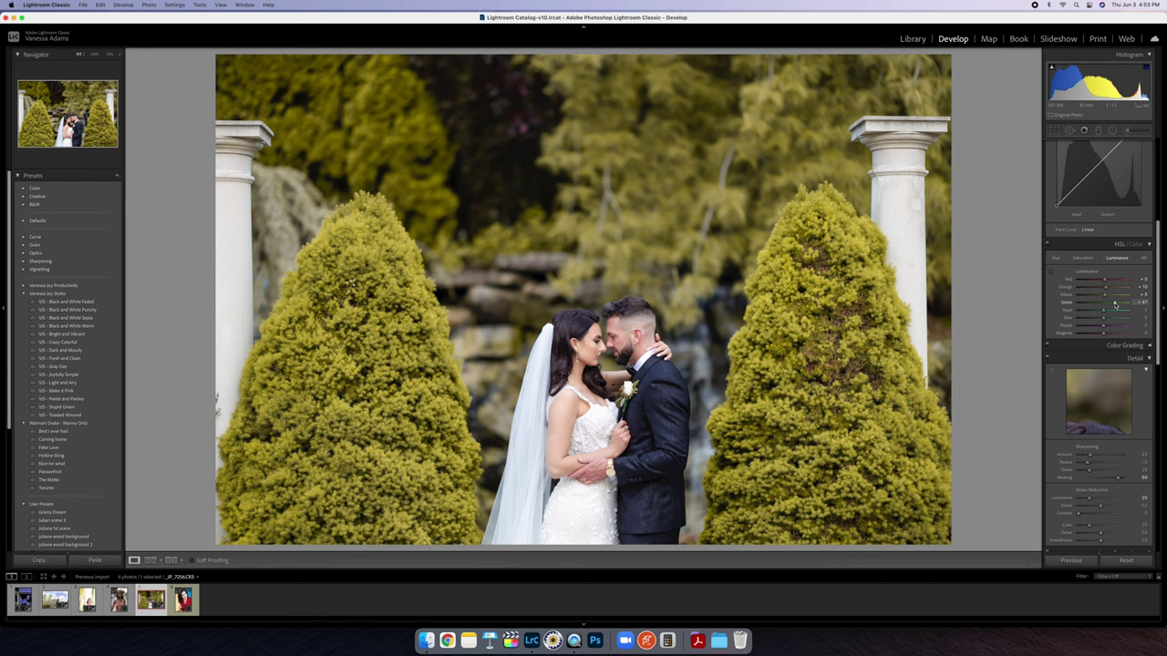
left_click(1111, 296)
left_click_drag(1111, 296, 1127, 296)
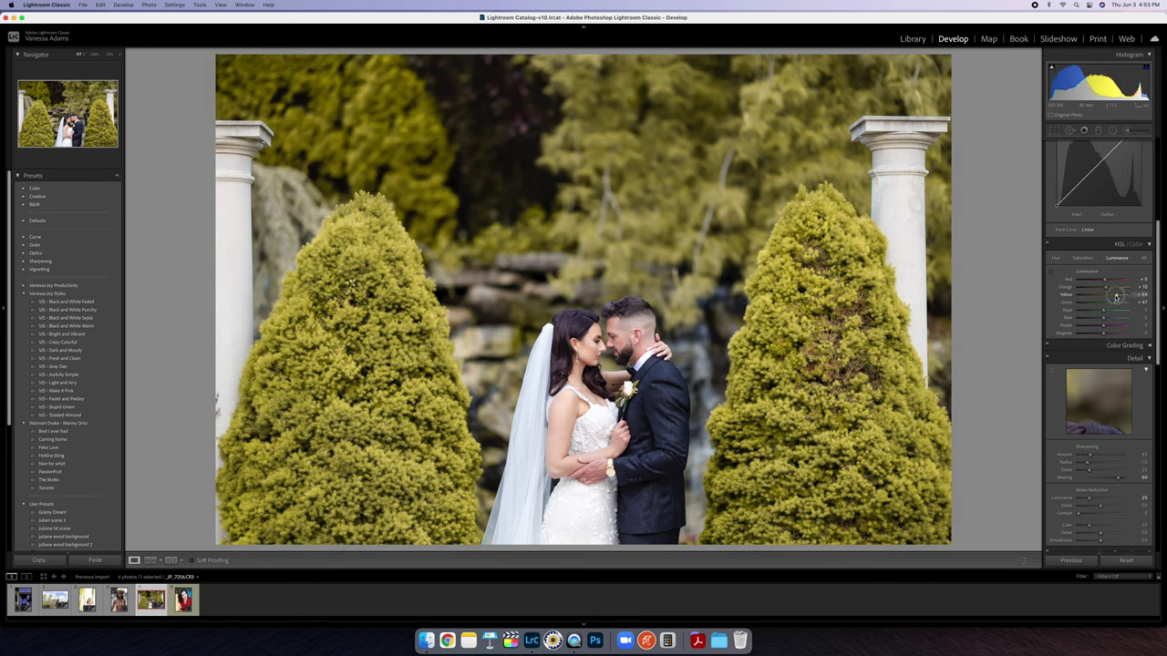
left_click(1082, 258)
mouse_move(1106, 294)
left_mouse_down()
mouse_move(1074, 295)
mouse_move(1130, 296)
mouse_move(1111, 297)
left_mouse_up()
left_click(1117, 258)
left_click(1108, 302)
left_click(1109, 294)
left_click_drag(1109, 297, 1106, 296)
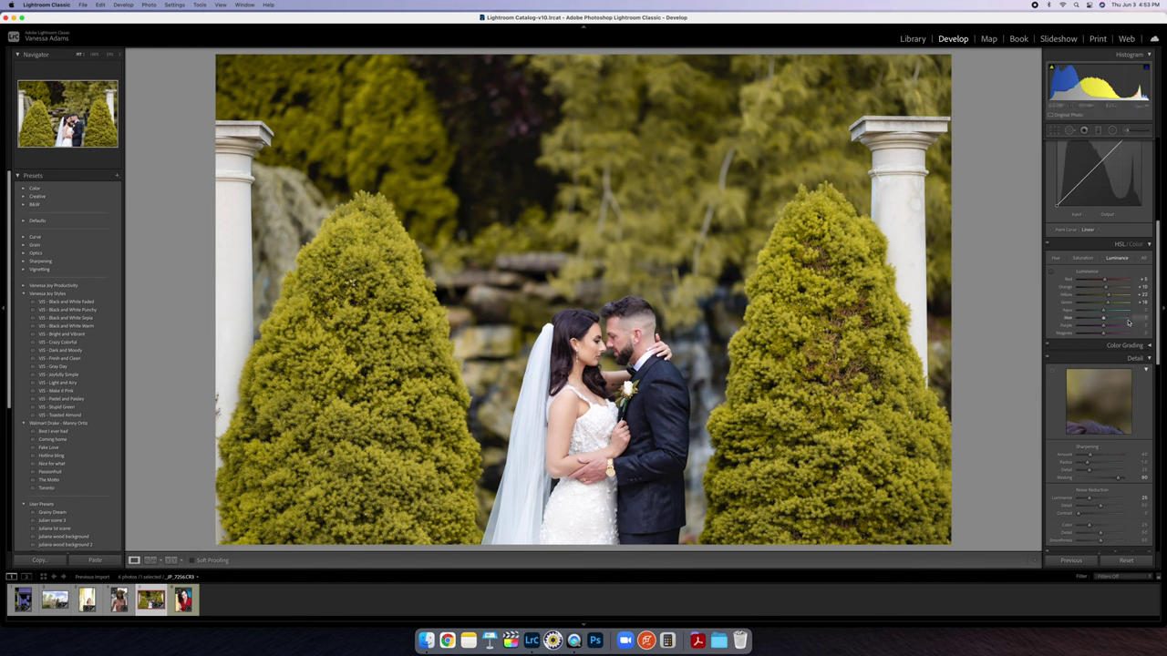
Compare the evergreen photo before and after the edits several times.
key("backslash")
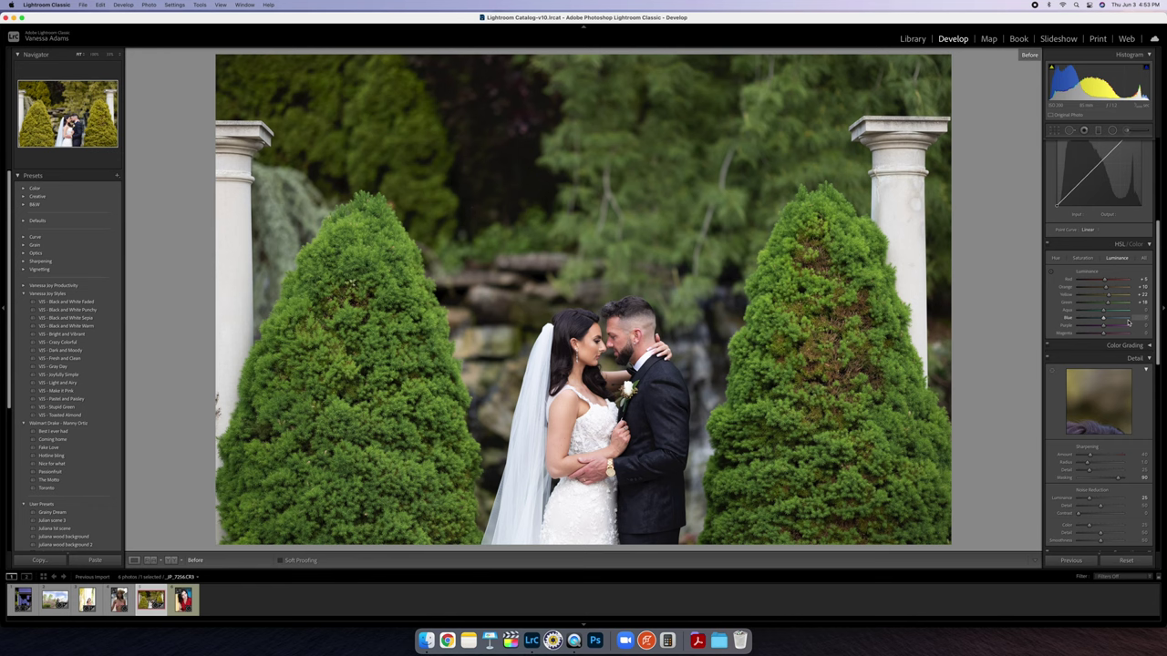
key("backslash")
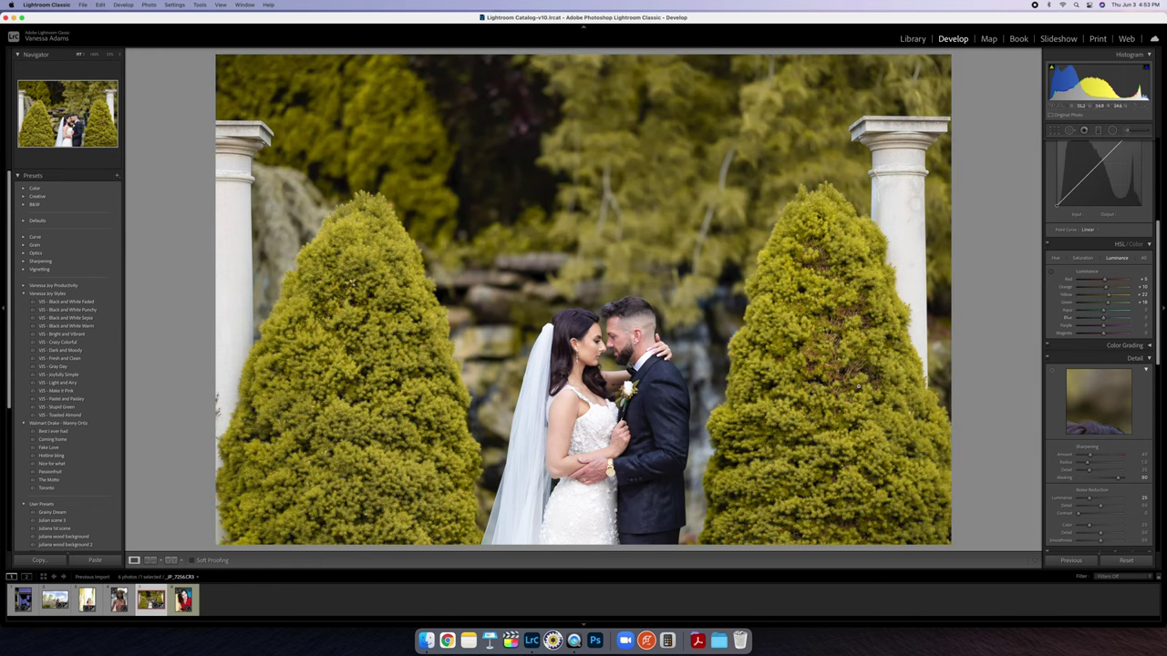
key("backslash")
key("backslash")
key("backslash")
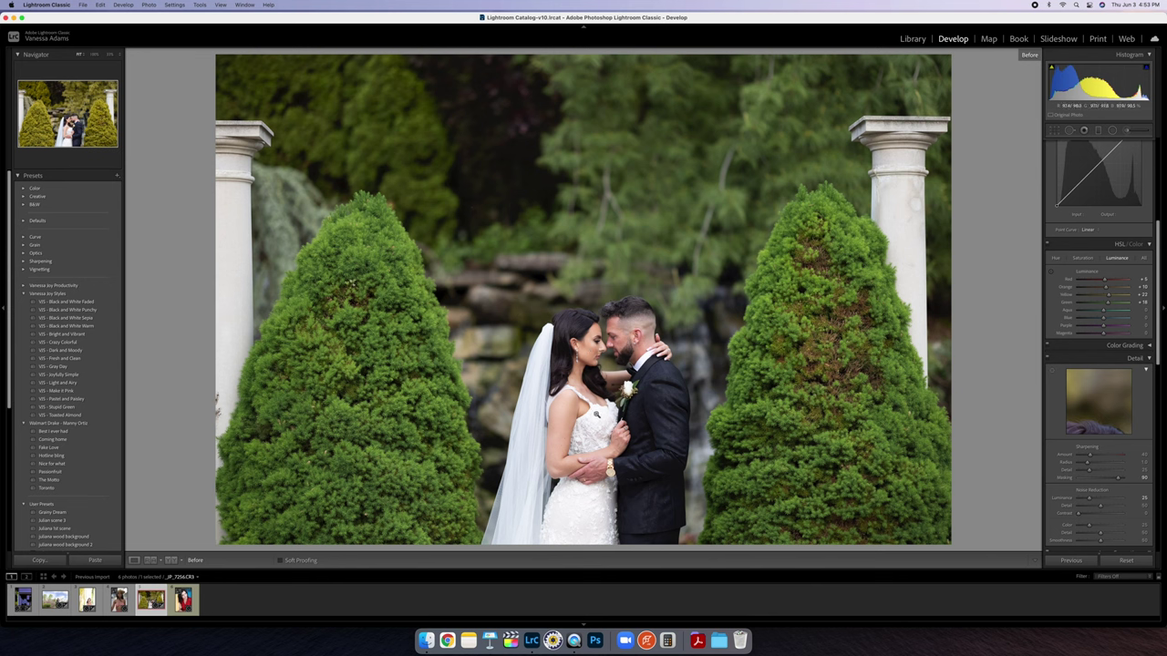
key("backslash")
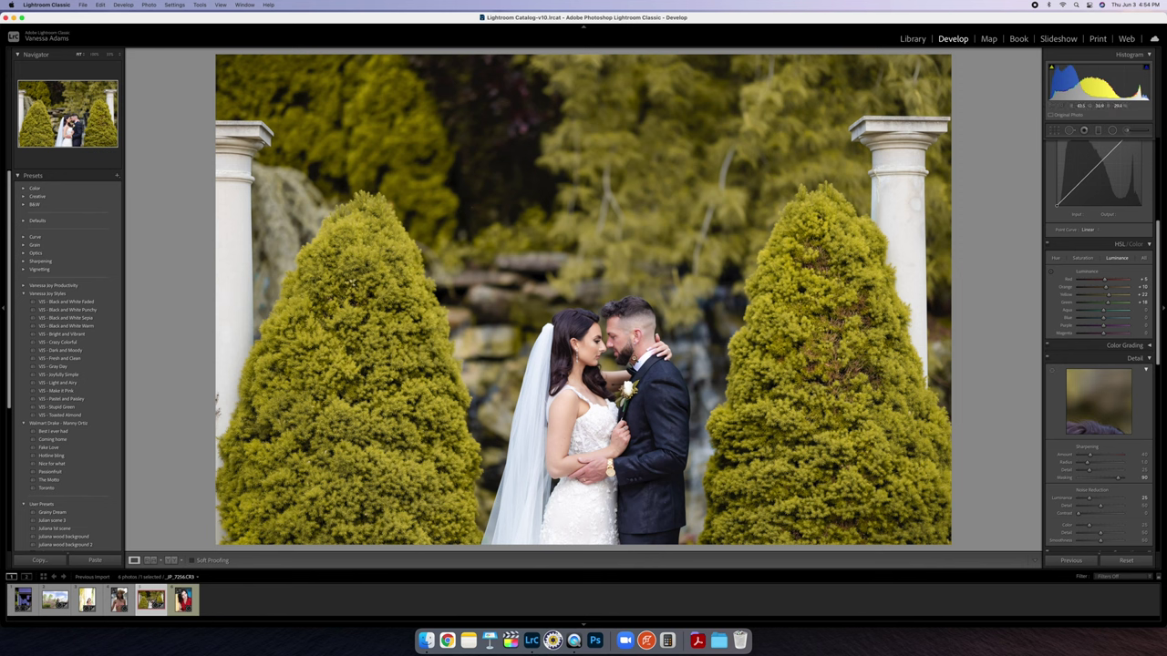
key("backslash")
key("backslash")
Set the temperature to about 4,750 and add a diagonal VJS sun flare graduated filter over the photo's upper-left area.
scroll(1159, 327, "up", 5)
left_click(1090, 196)
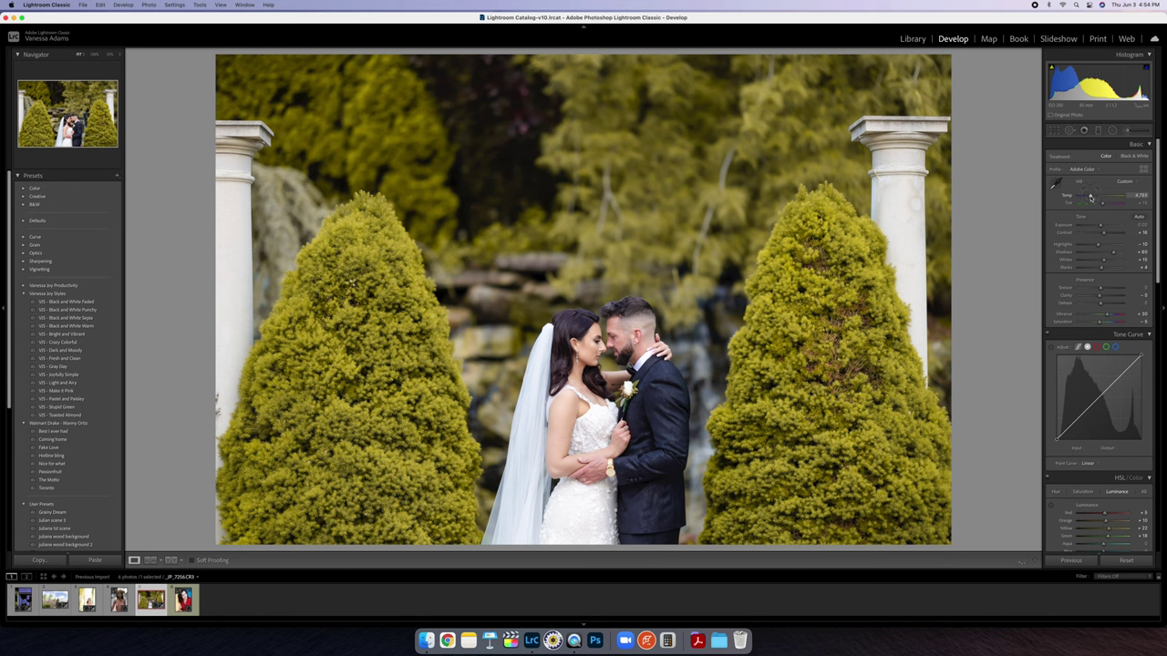
left_click(1097, 130)
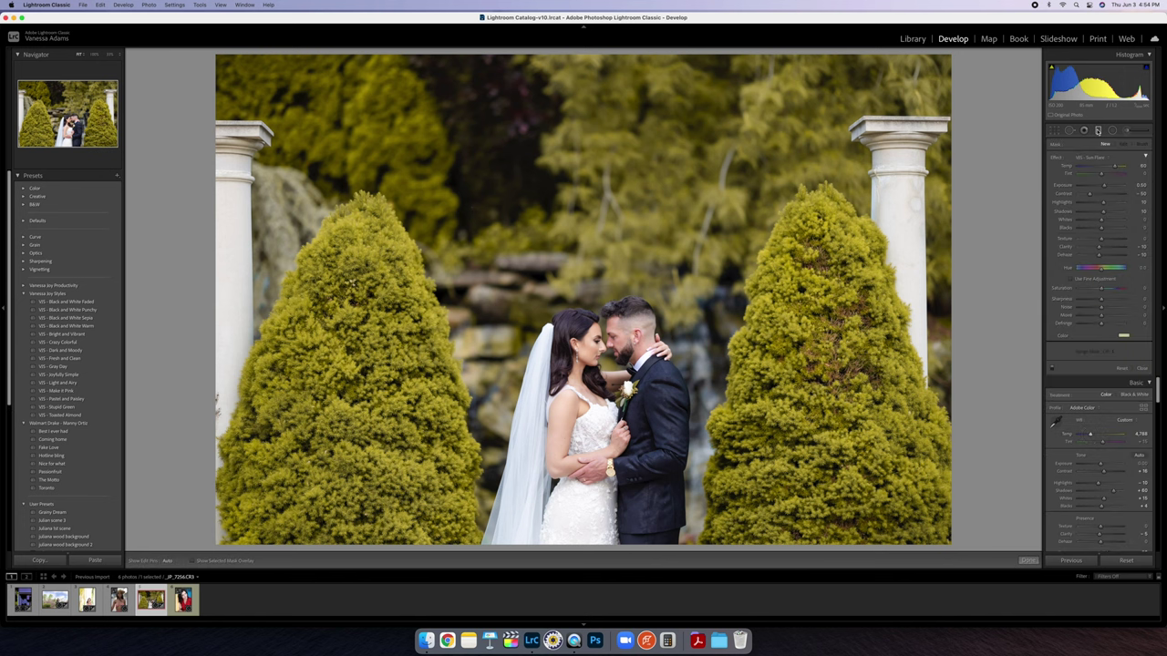
left_click_drag(491, 244, 540, 327)
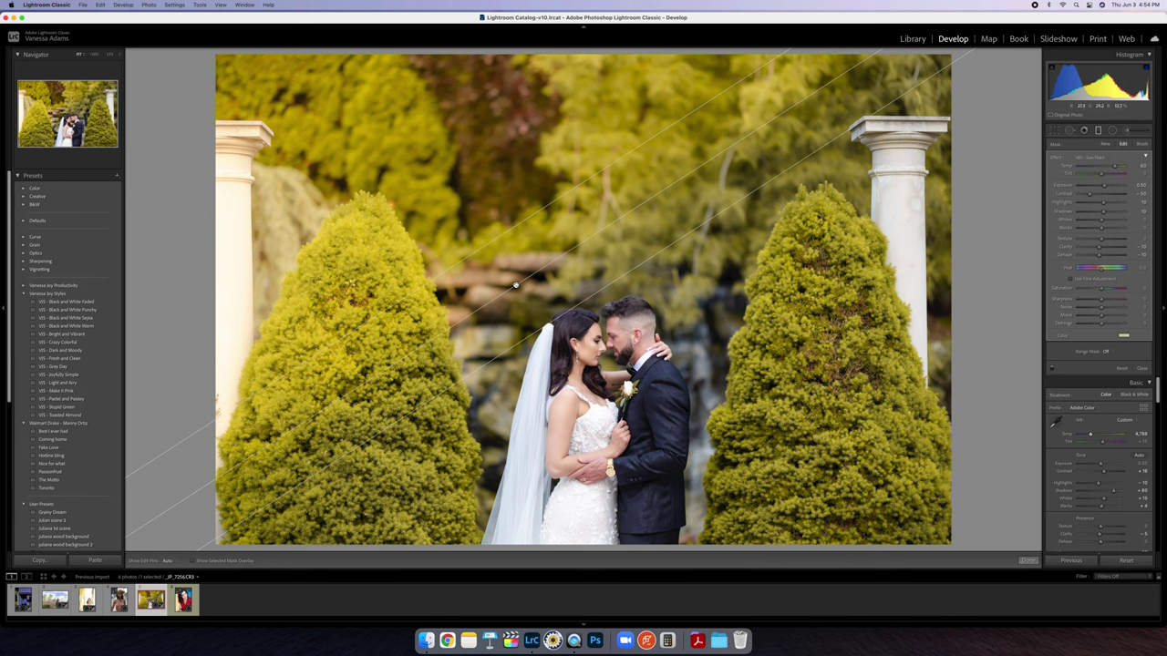
Check the sun flare filter's mask overlay, try different effect strengths, and reduce its Amount to about 25.
key("o")
key("alt")
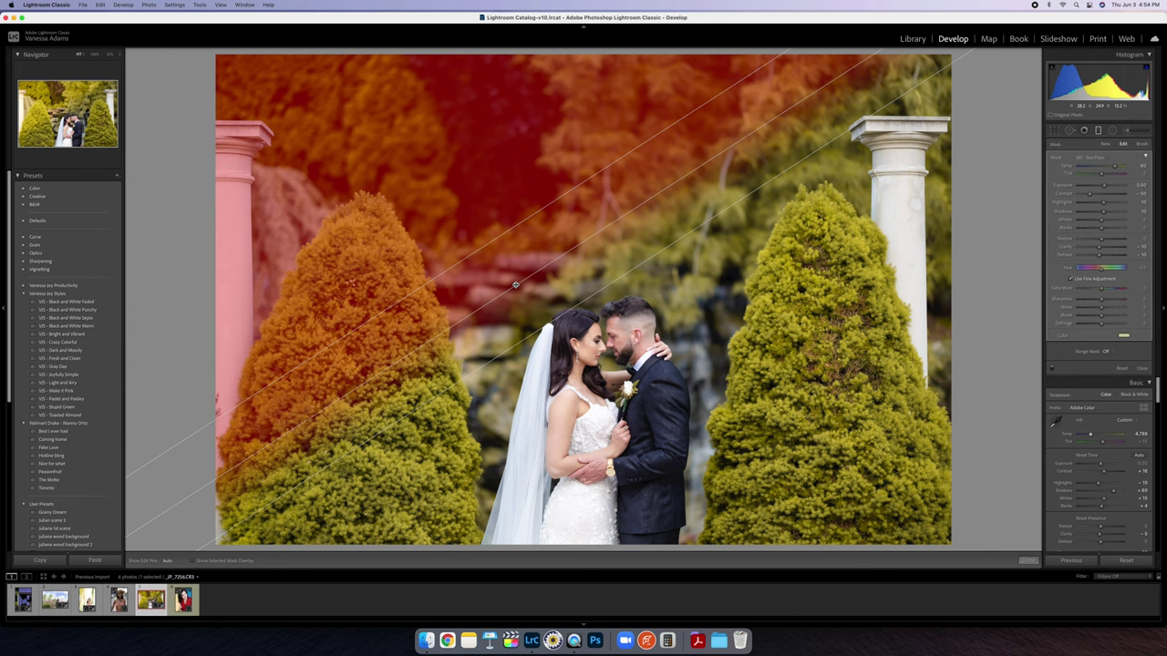
left_click_drag(516, 285, 492, 283)
key("o")
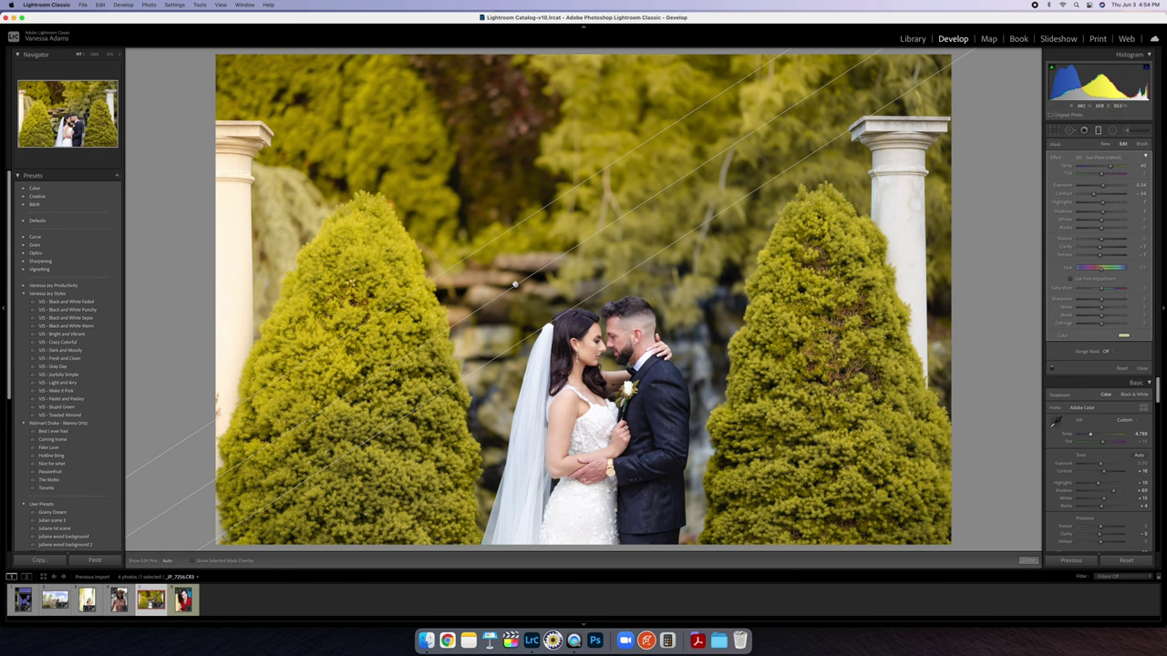
left_click_drag(515, 285, 782, 290)
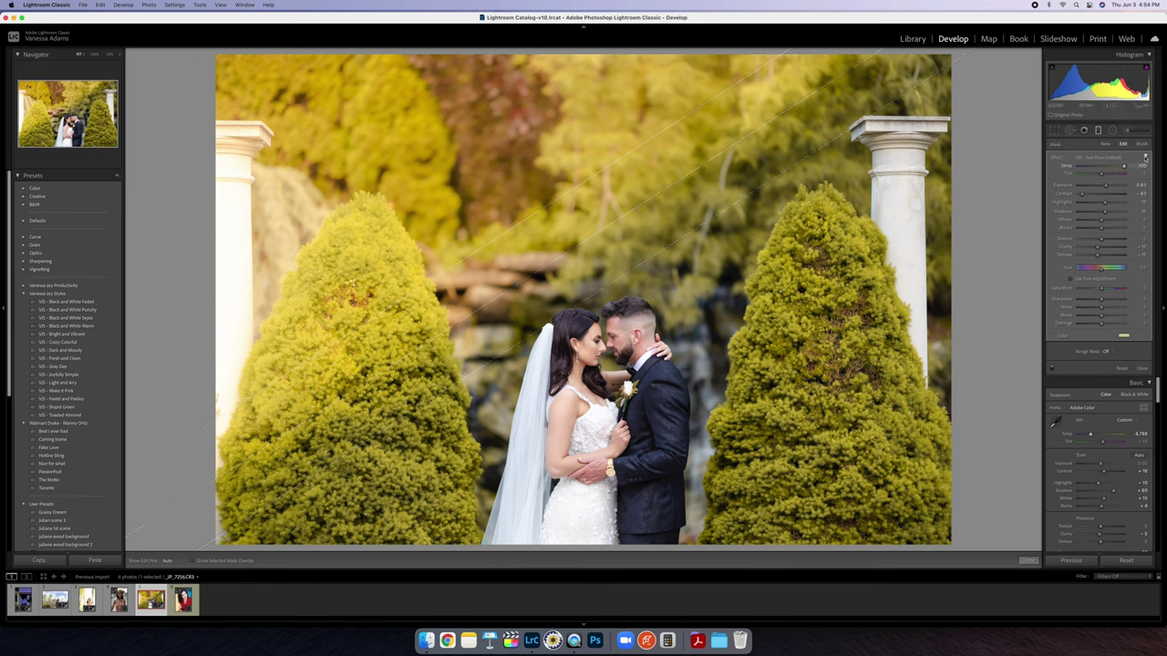
left_click_drag(1109, 165, 1088, 169)
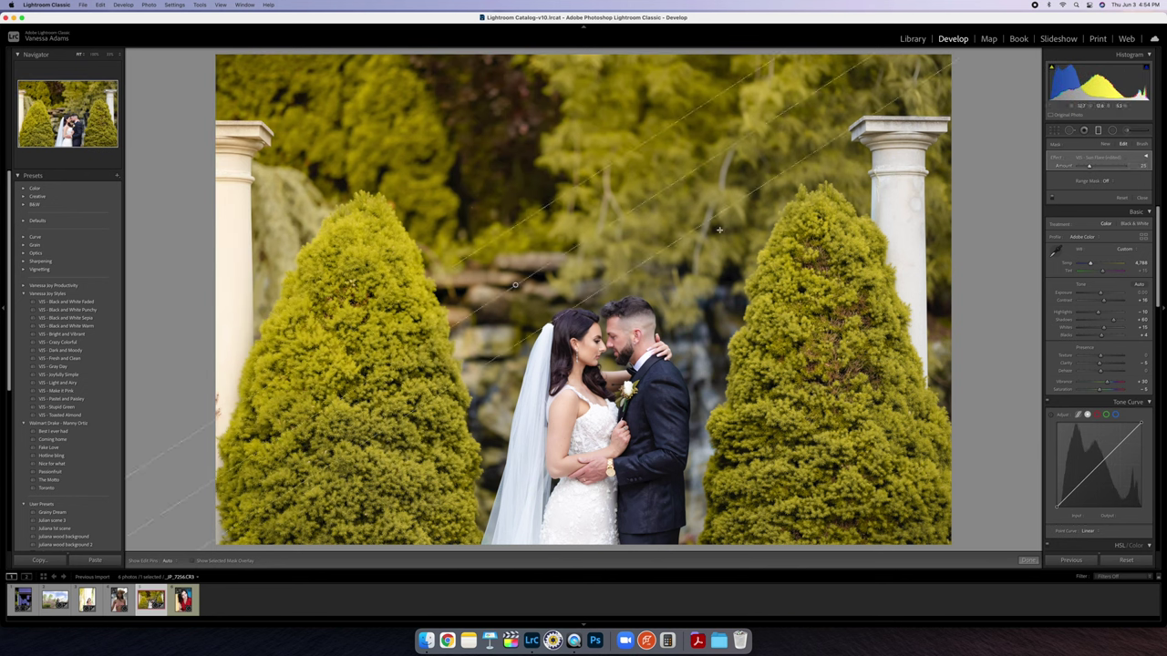
Add two more graduated filters to the evergreen photo, one from above and one from below, and compare before and after.
left_click_drag(715, 237, 708, 317)
left_click_drag(613, 470, 621, 415)
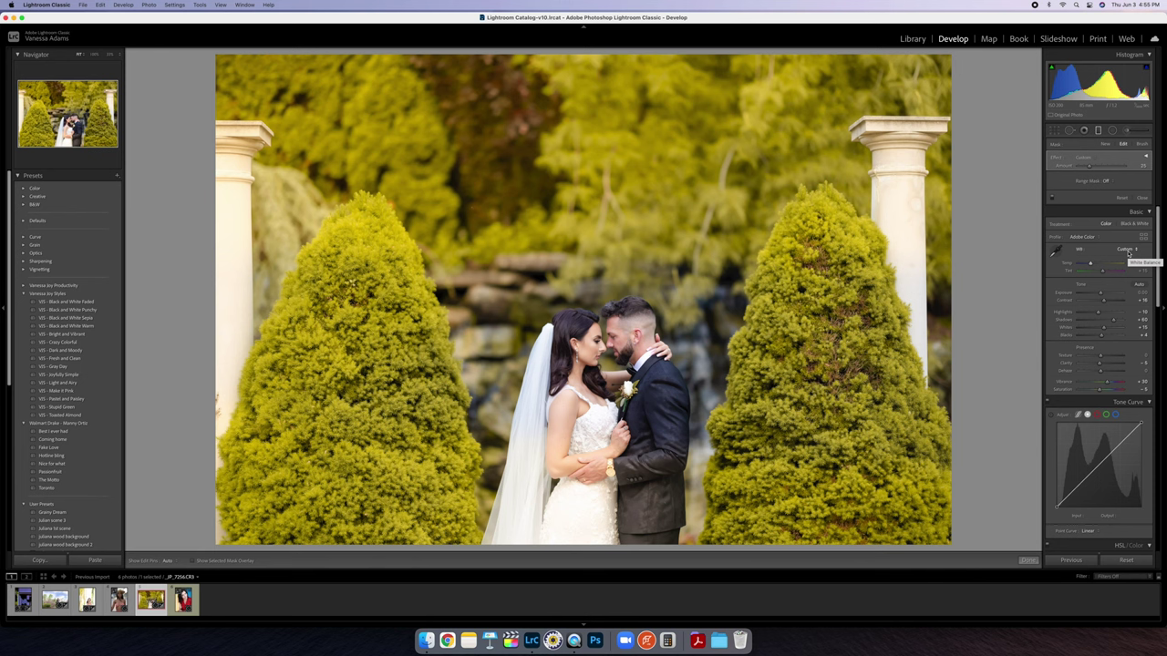
key("backslash")
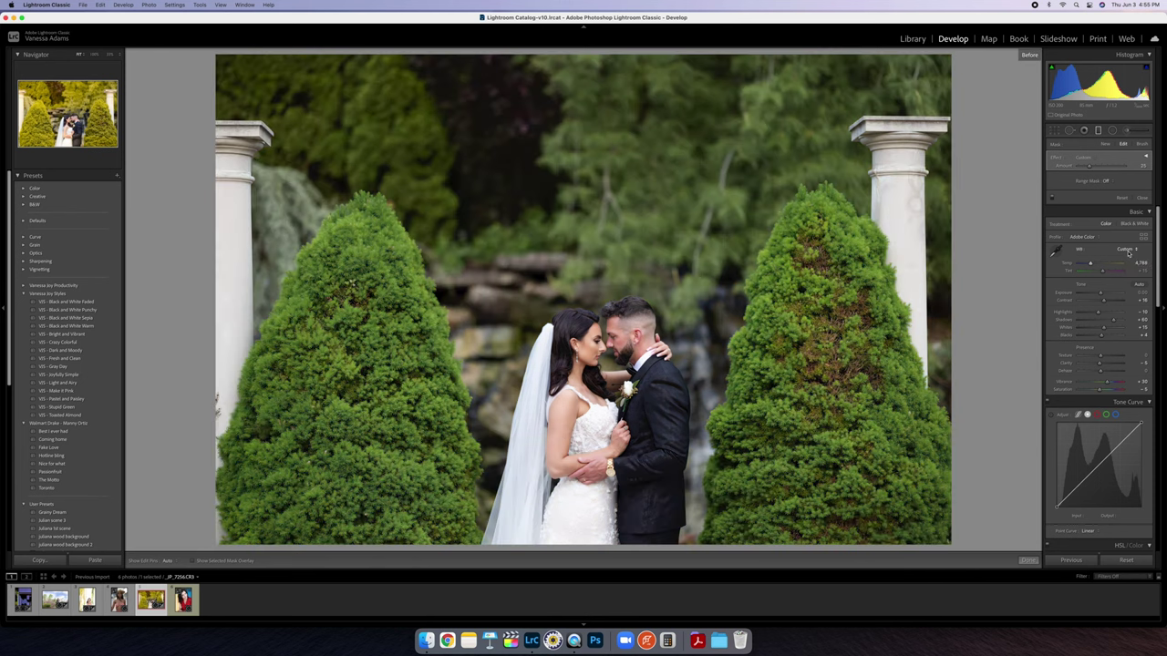
key("backslash")
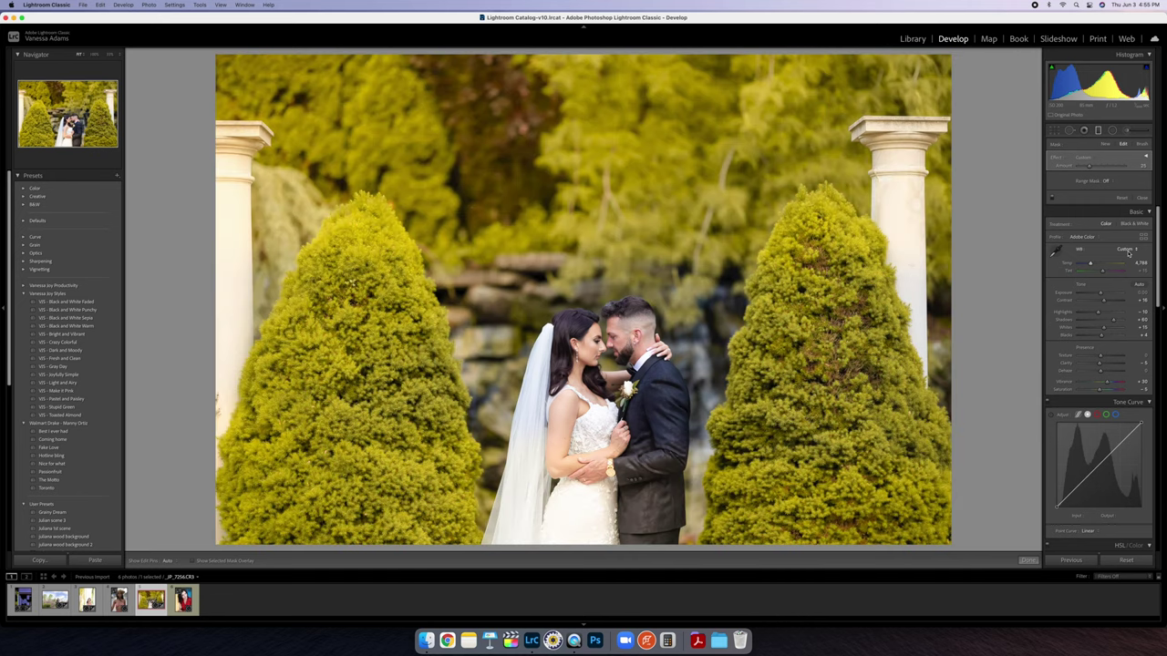
Open the portrait of the woman in the hat, try and undo VJS - Light and Airy, and apply VJS - Joyfully Simple.
left_click(130, 600)
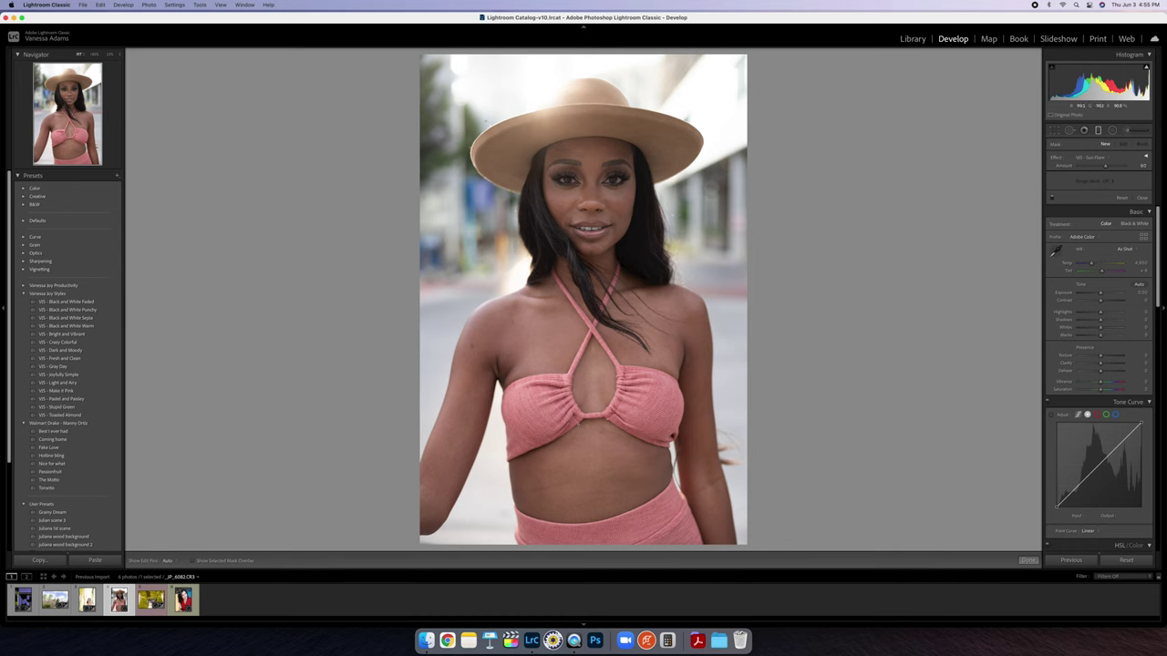
left_click(82, 385)
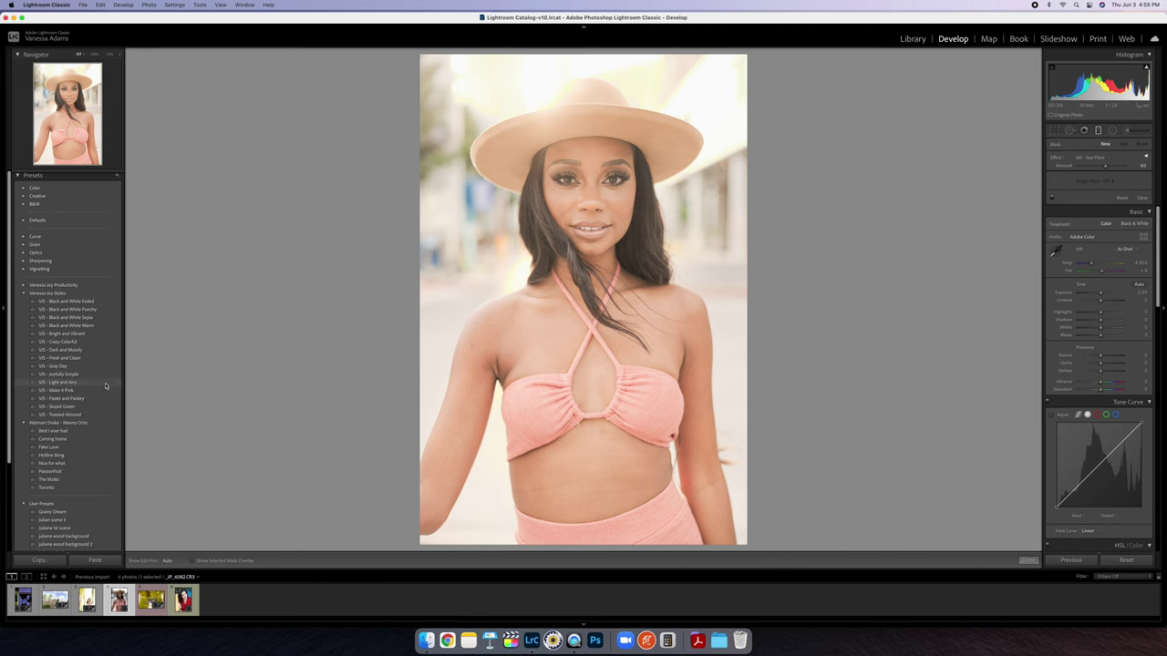
key("super+z")
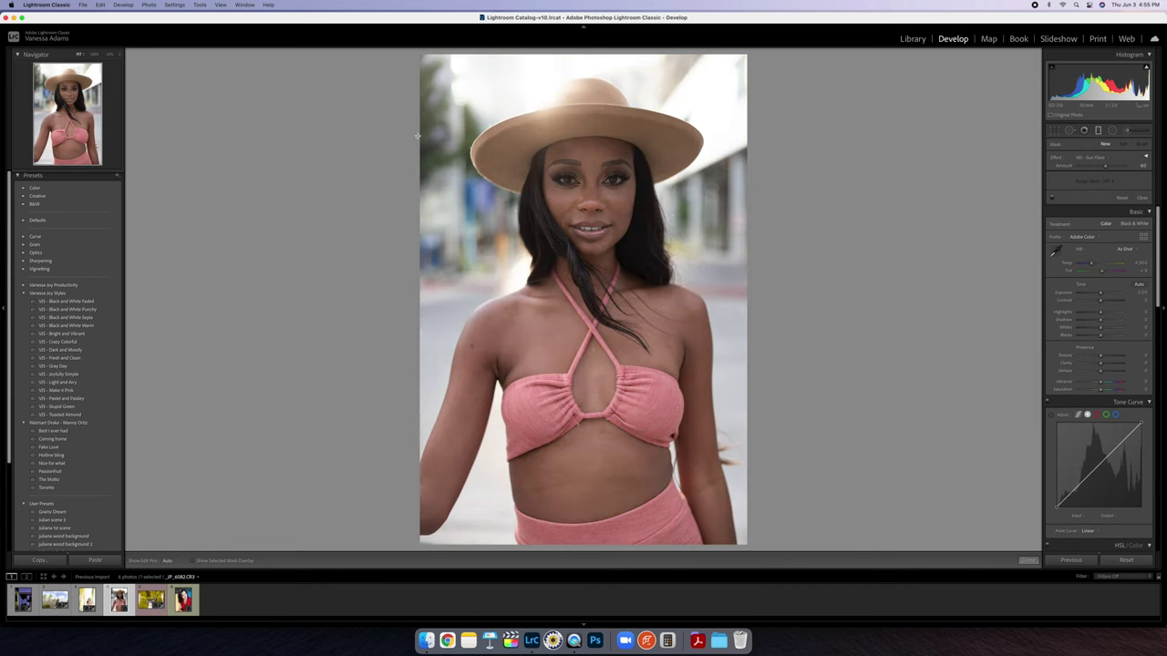
left_click(91, 376)
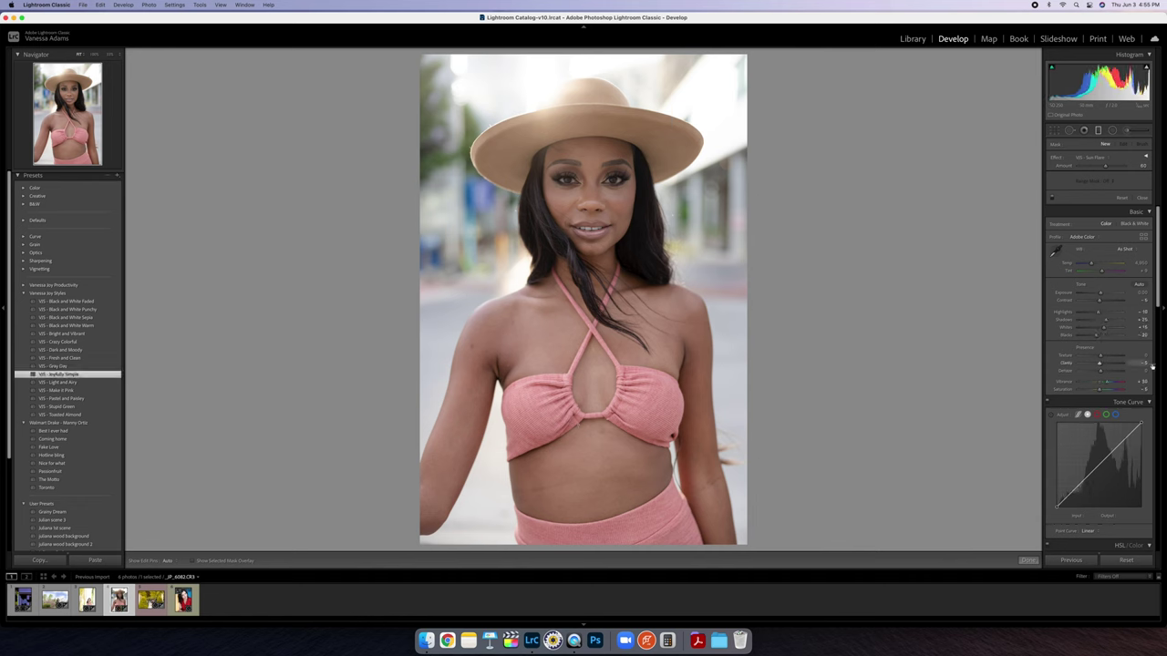
Expand the Color Grading settings and activate the targeted adjustment tool for HSL Luminance.
scroll(1096, 326, "down", 8)
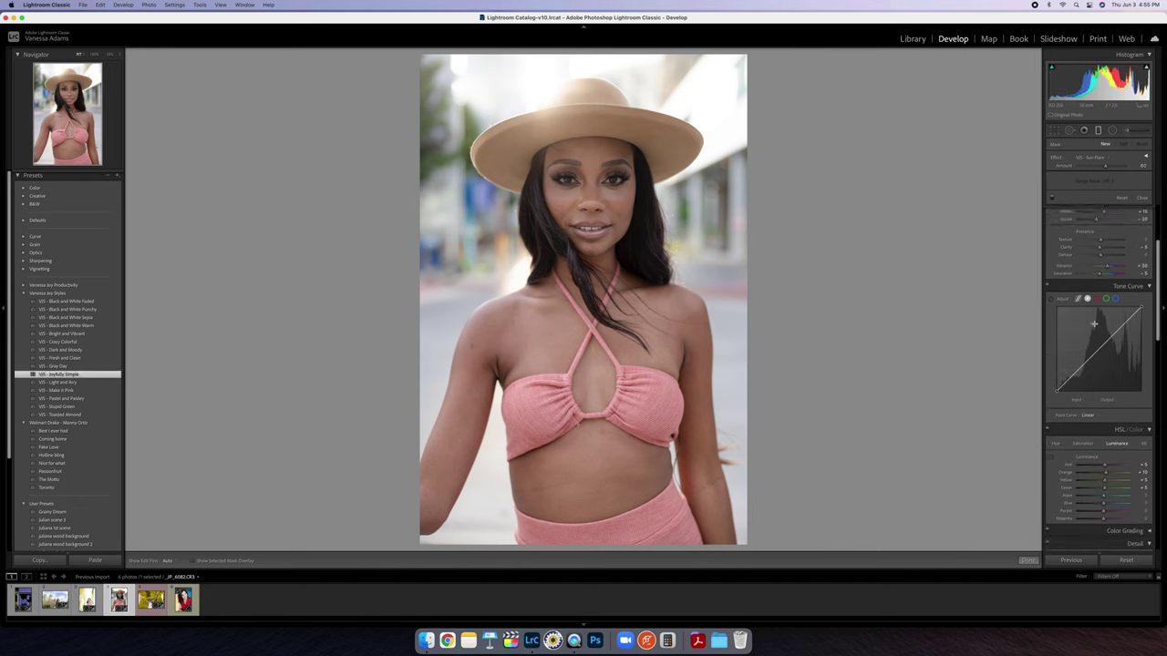
scroll(1095, 326, "down", 1)
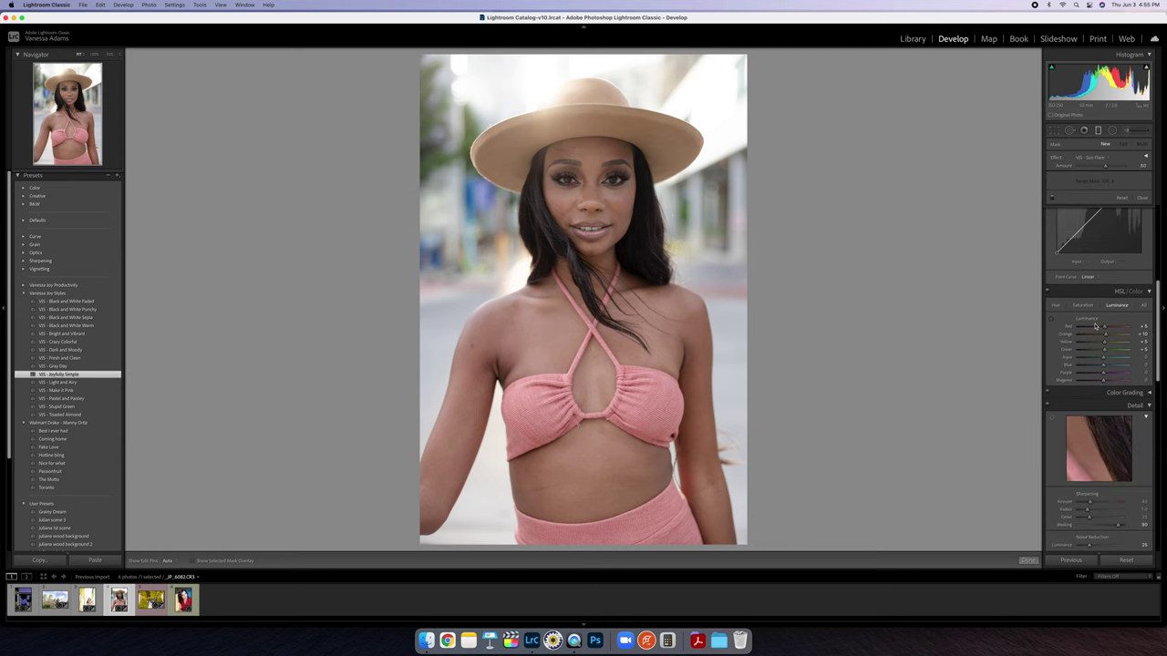
left_click(1132, 307)
left_click(1115, 306)
left_click(1124, 392)
scroll(1120, 332, "down", 3)
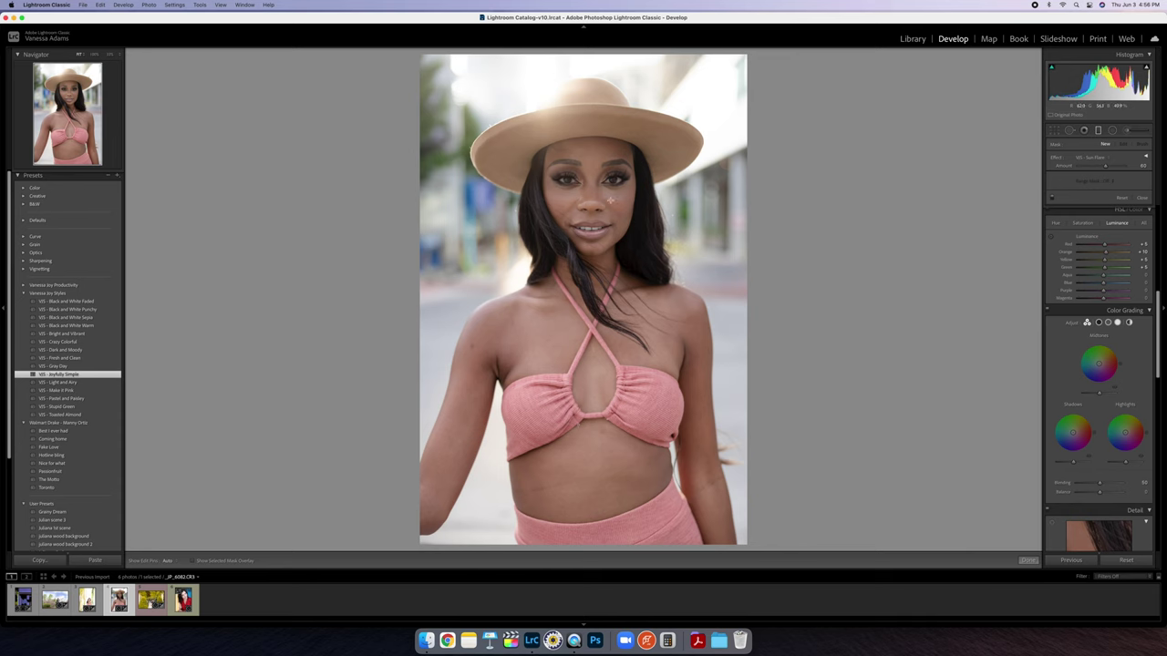
left_click(1049, 237)
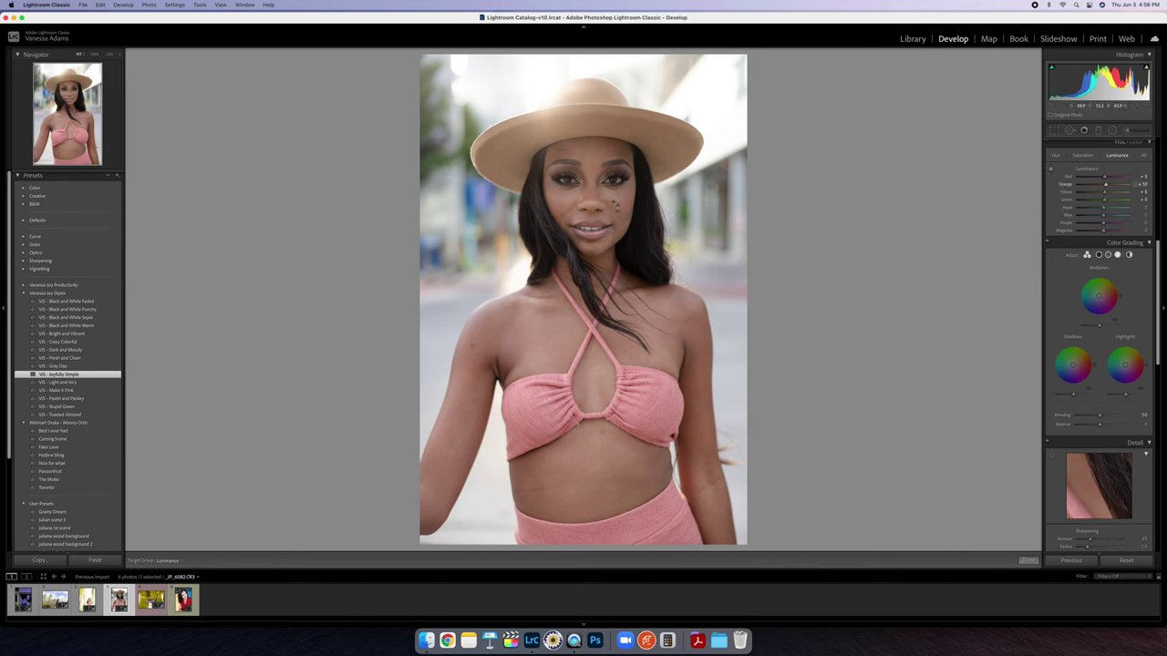
Try darkening and brightening the woman's skin with the targeted luminance adjustment, and undo the change.
left_click_drag(616, 206, 616, 301)
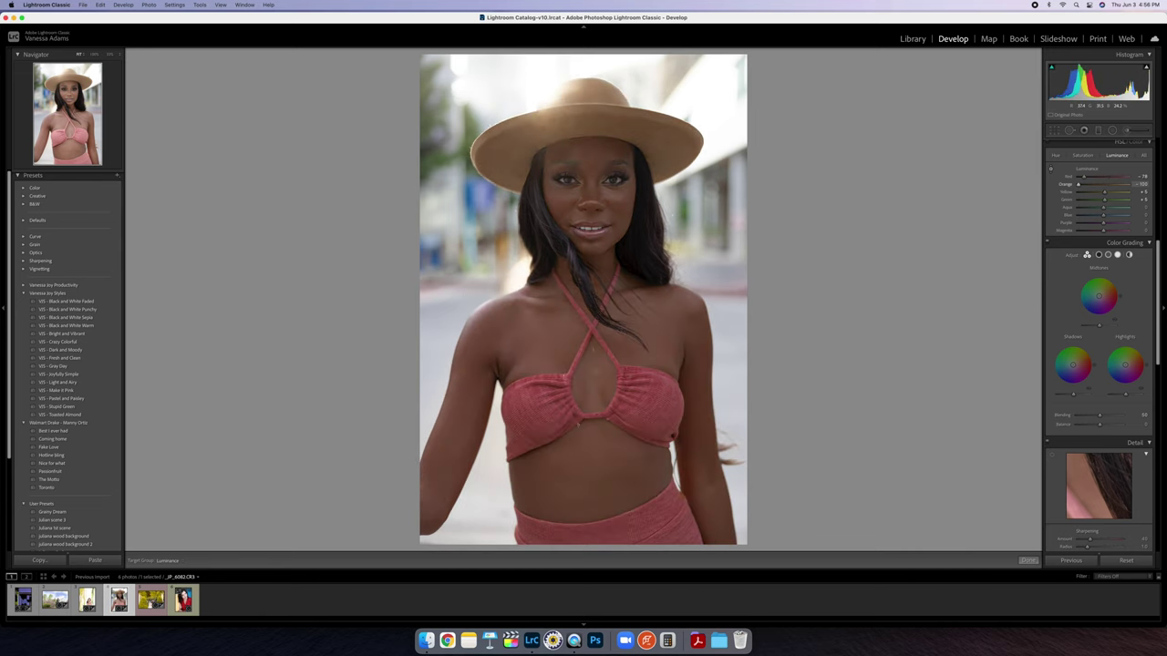
left_click_drag(616, 183, 616, 144)
left_click_drag(613, 212, 614, 203)
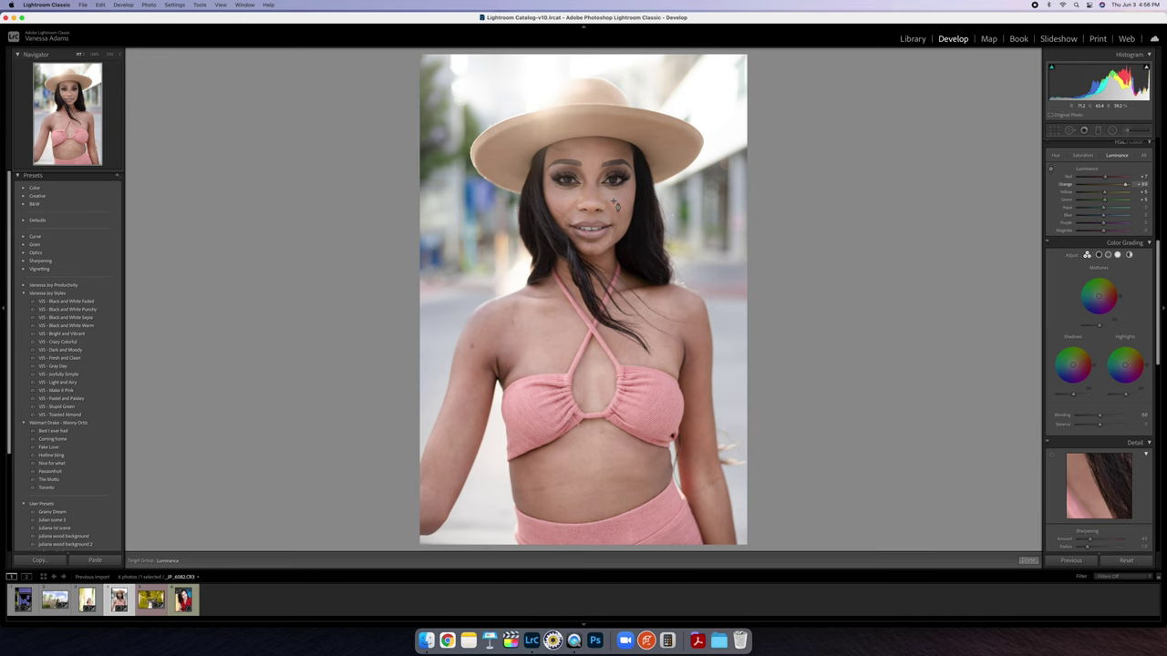
key("super+z")
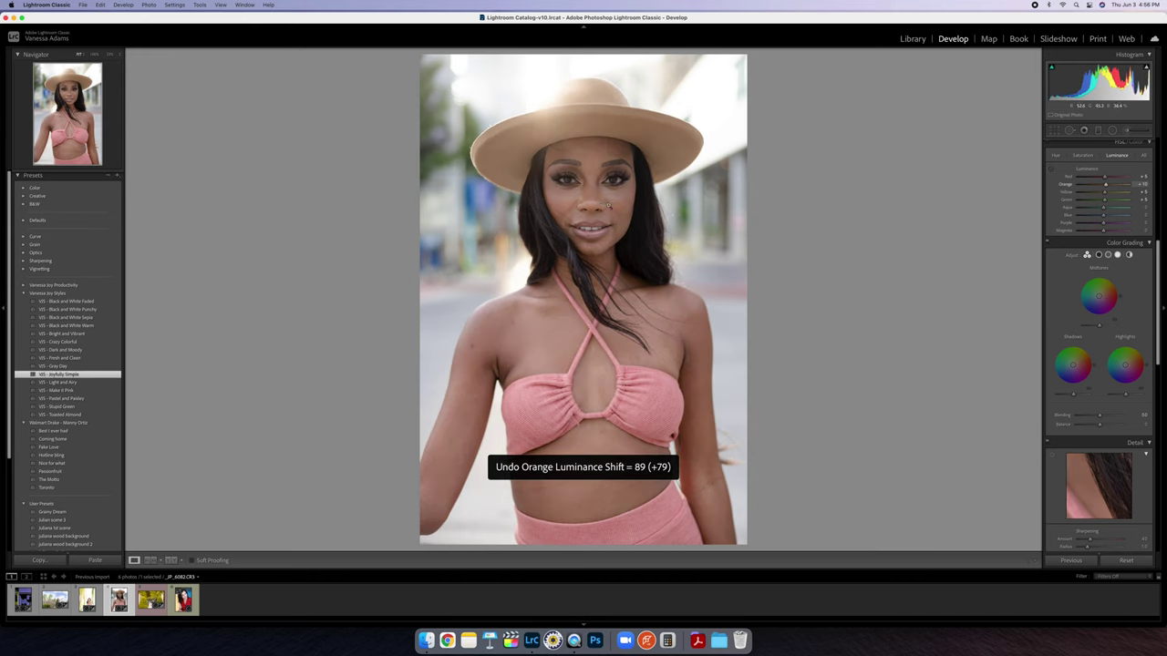
Brighten the skin with the targeted luminance adjustment, raising Orange to about +88 and Red to about +9.
left_click(1054, 170)
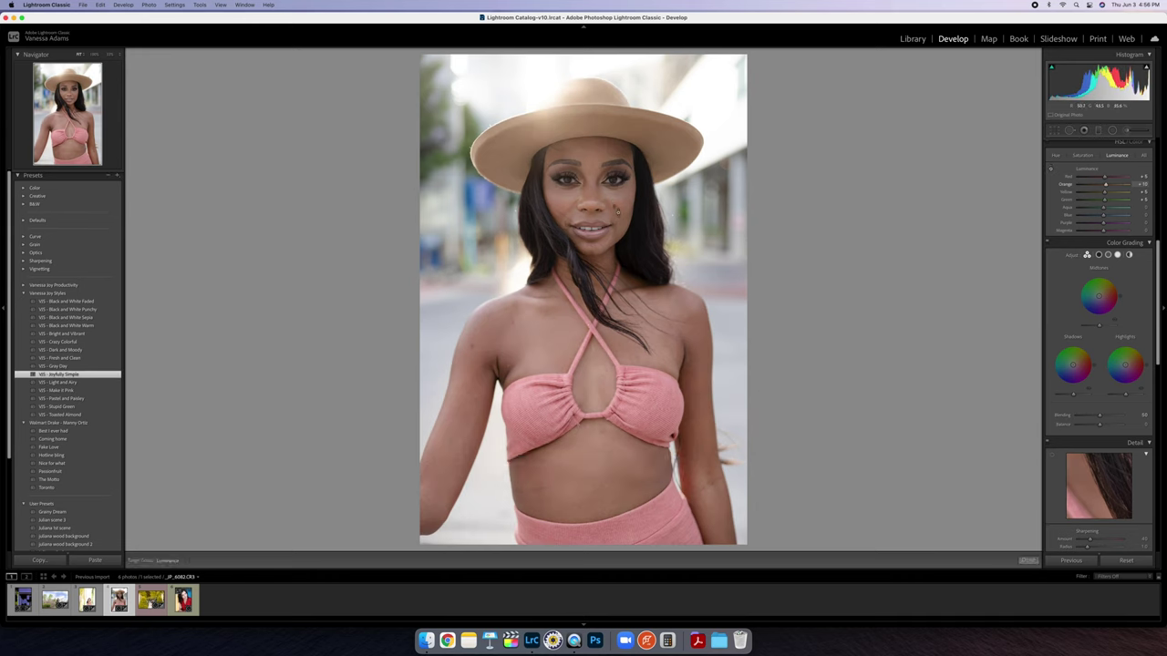
left_click_drag(674, 319, 675, 228)
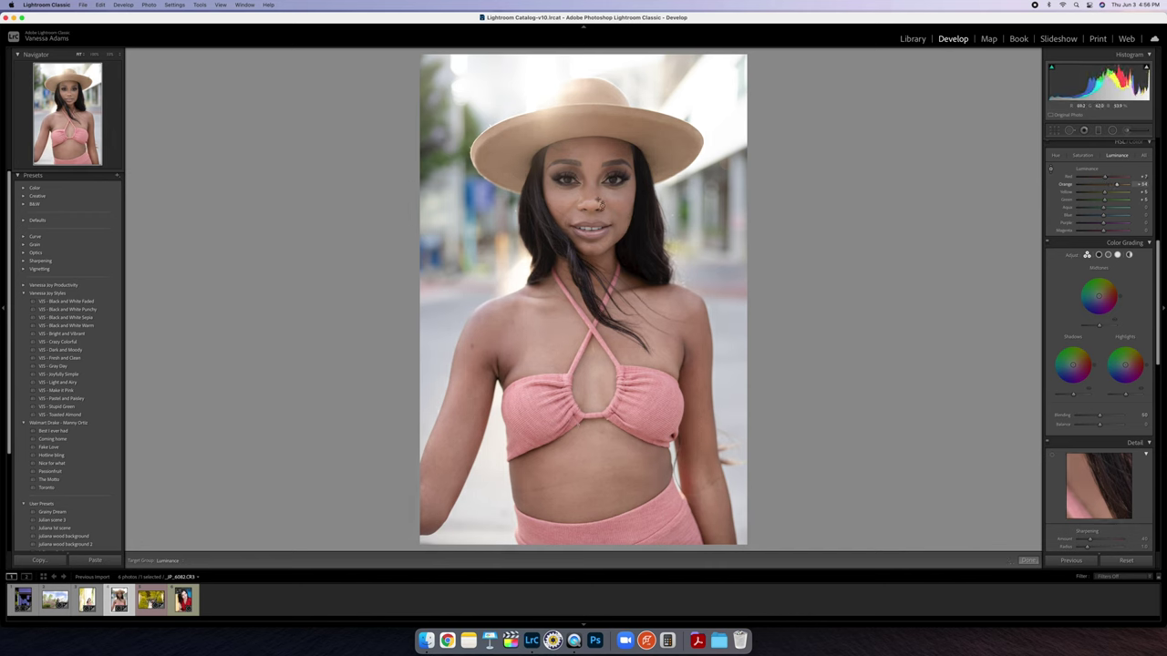
key("Up")
key("Up")
key("Up")
key("Up")
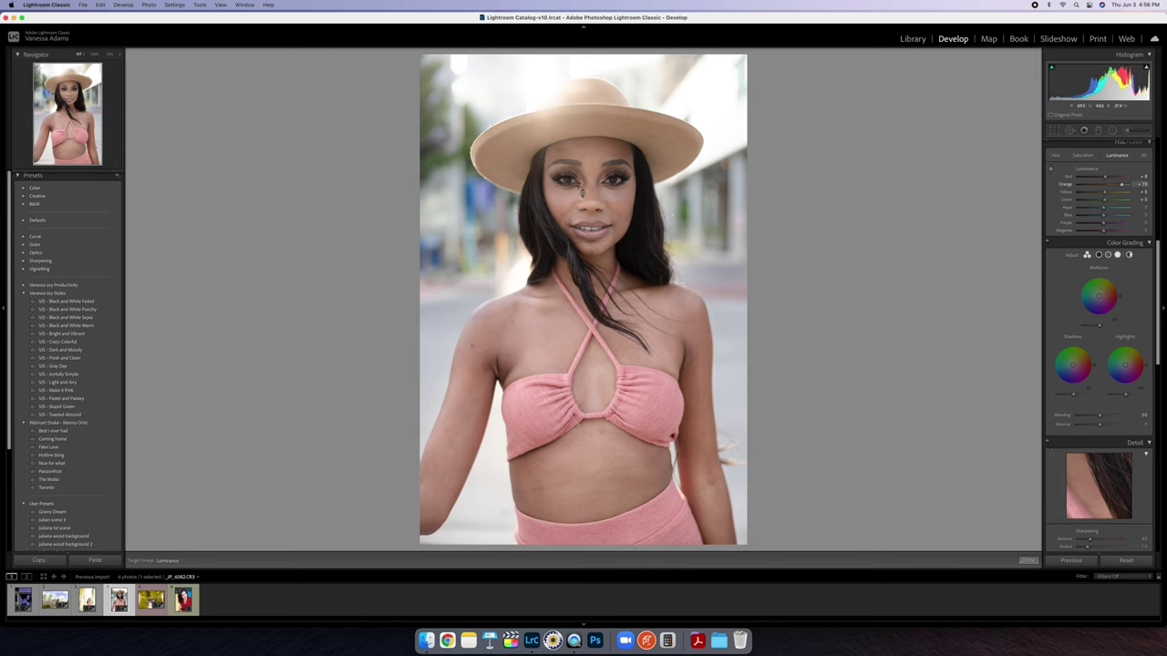
left_click_drag(603, 189, 603, 178)
key("Up")
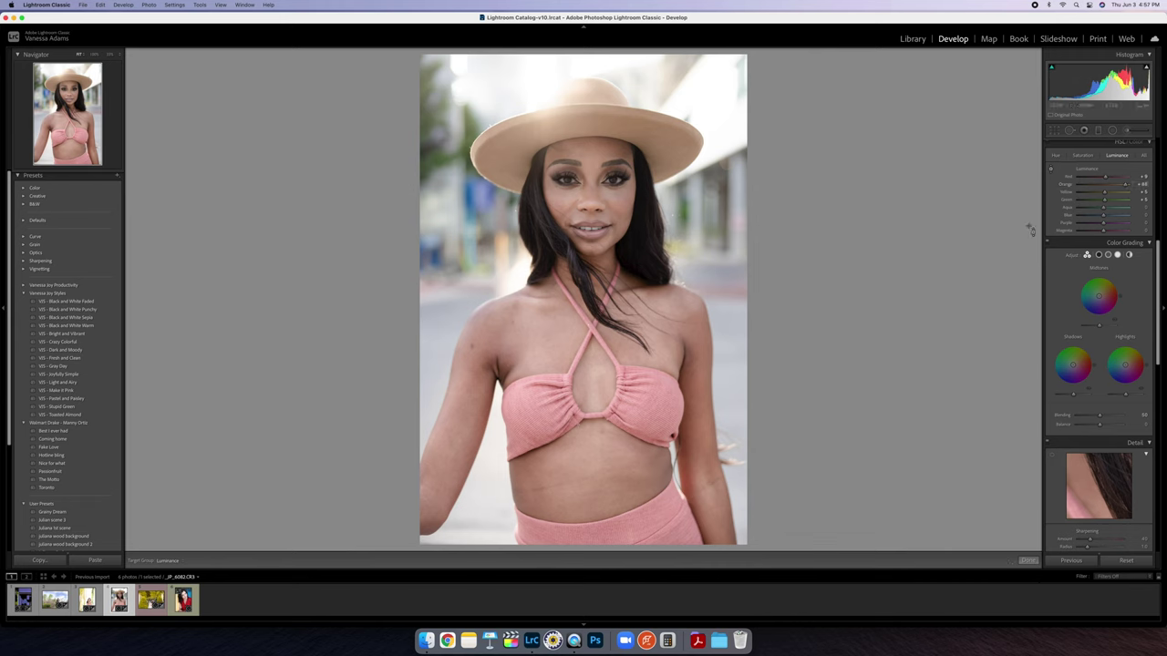
Reduce the HSL Orange luminance and fine-tune the Orange saturation to restore natural depth in the skin.
mouse_move(1124, 187)
left_mouse_down()
mouse_move(1145, 185)
mouse_move(1112, 186)
left_mouse_up()
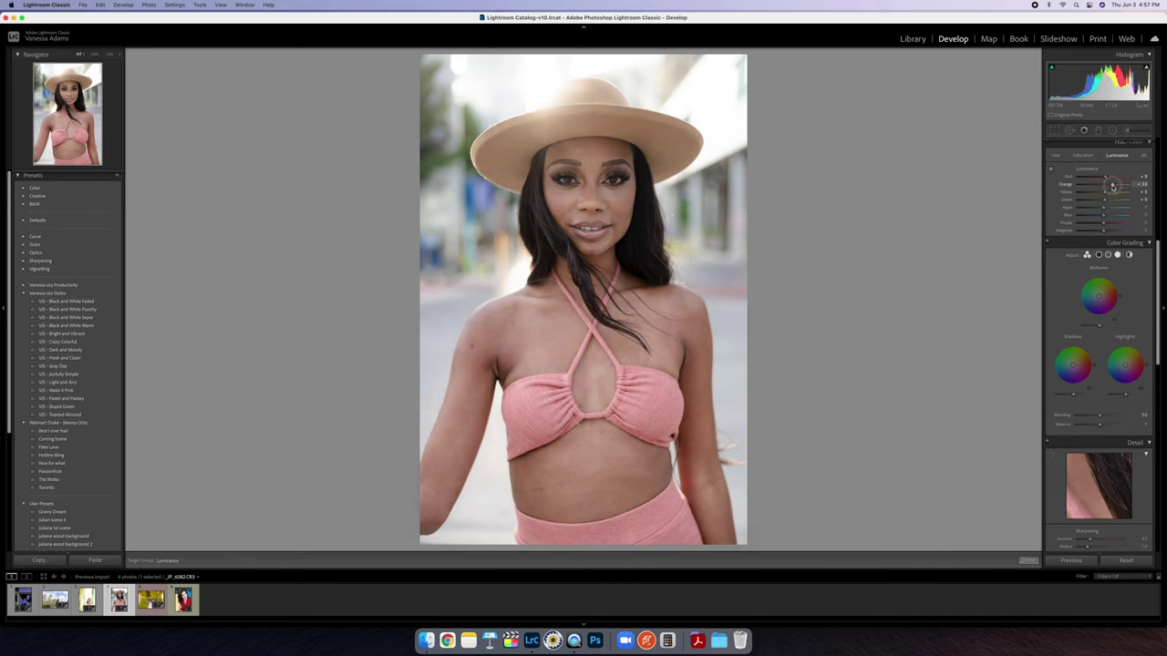
left_click(1082, 155)
left_click_drag(1101, 186, 1101, 187)
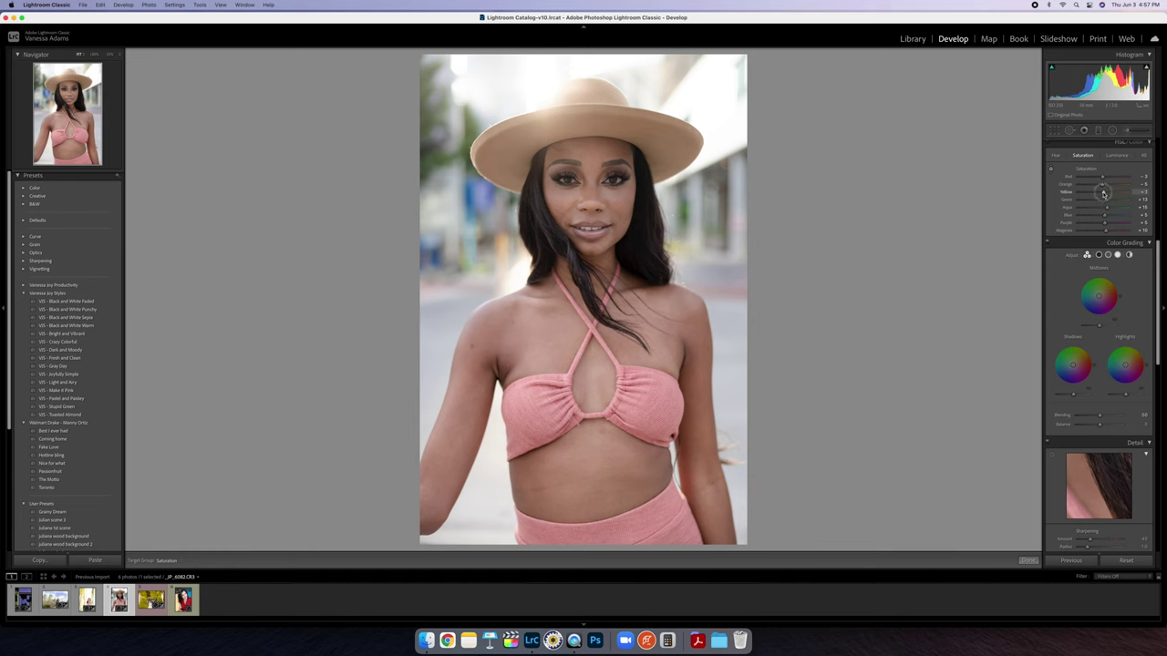
Shift the skin's HSL hues by setting Red to +24 and Orange to +11.
left_click(1059, 158)
left_click(1119, 158)
left_click(1055, 156)
left_click_drag(1103, 178, 1106, 186)
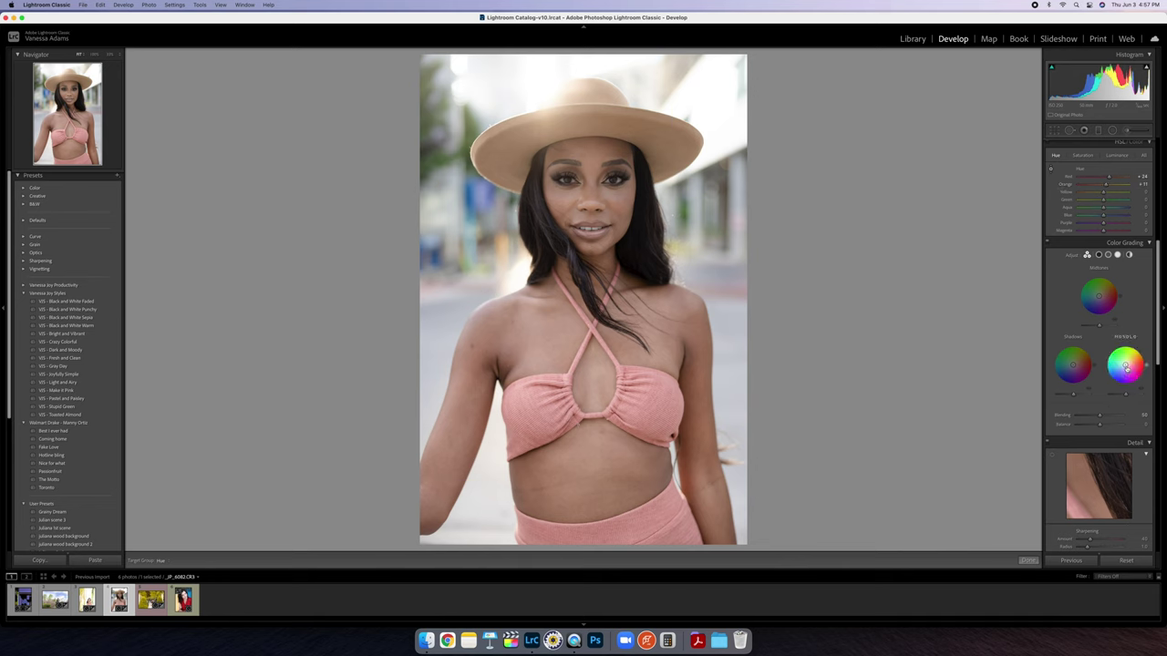
Tint the Color Grading highlights warm yellow-orange, lower their luminance, and set Blending to about 35 and Balance to about +4.
left_click_drag(1124, 364, 1126, 364)
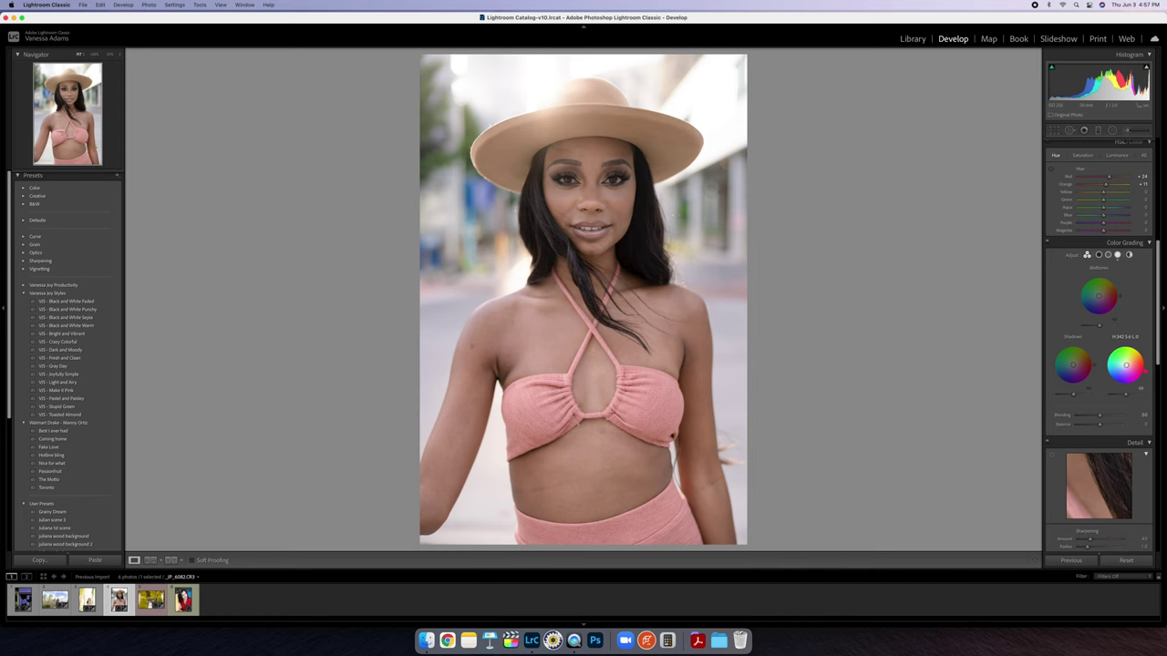
left_click_drag(1125, 364, 1124, 365)
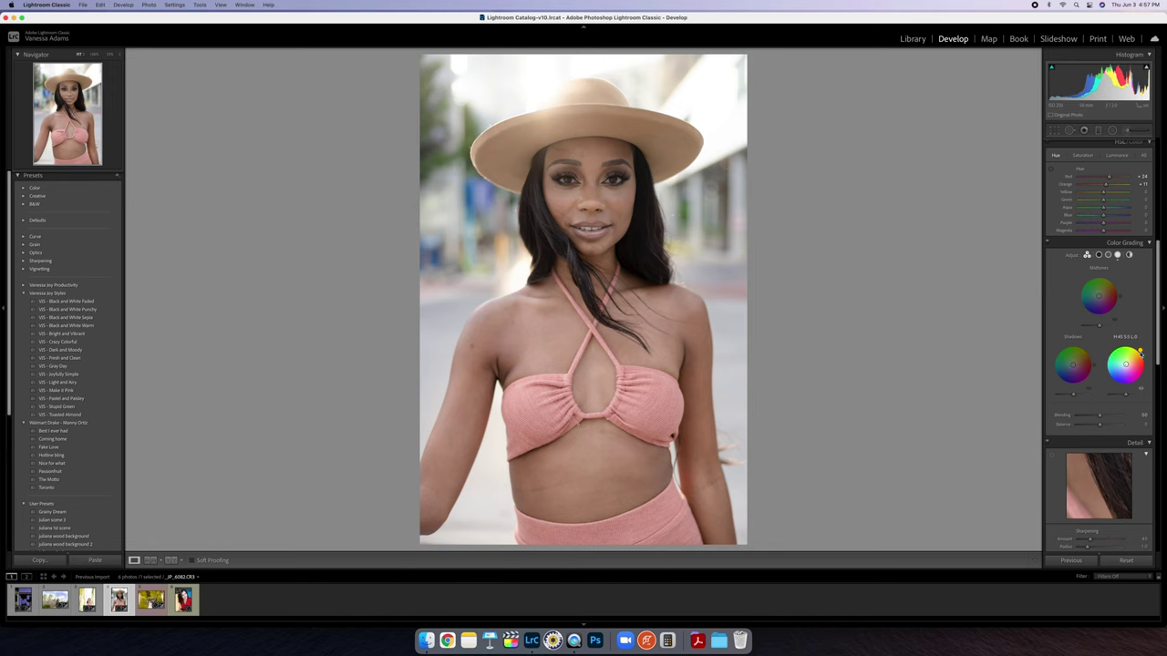
left_click_drag(1127, 393, 1127, 362)
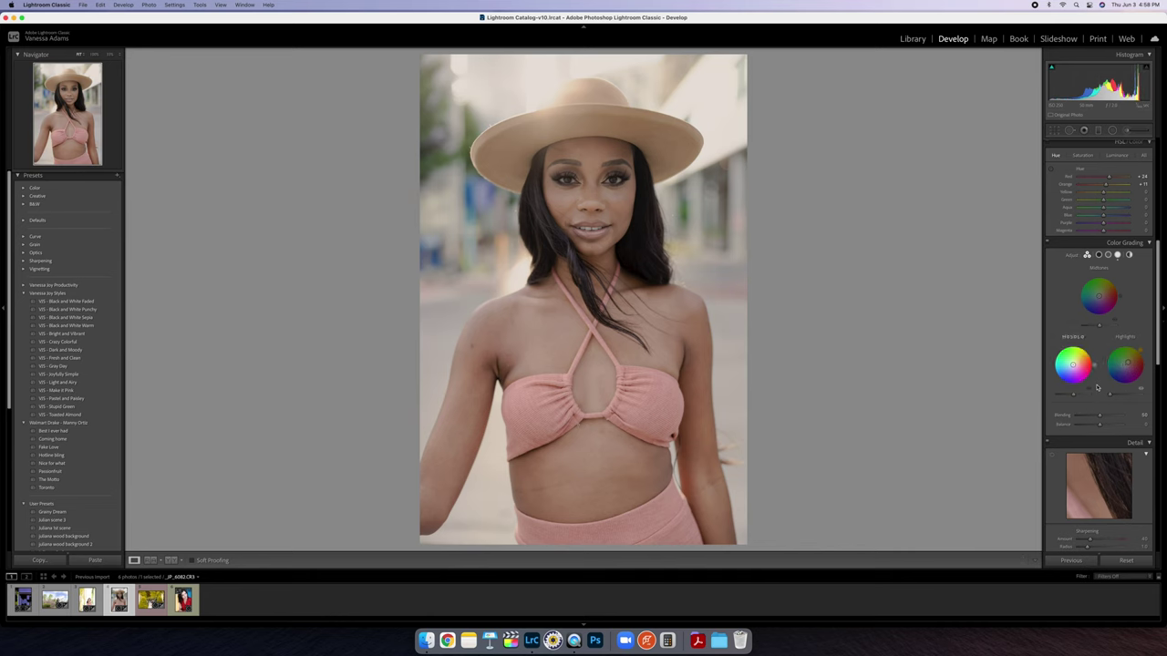
scroll(1099, 392, "down", 2)
mouse_move(1100, 402)
left_mouse_down()
mouse_move(1121, 401)
mouse_move(1076, 401)
mouse_move(1093, 401)
left_mouse_up()
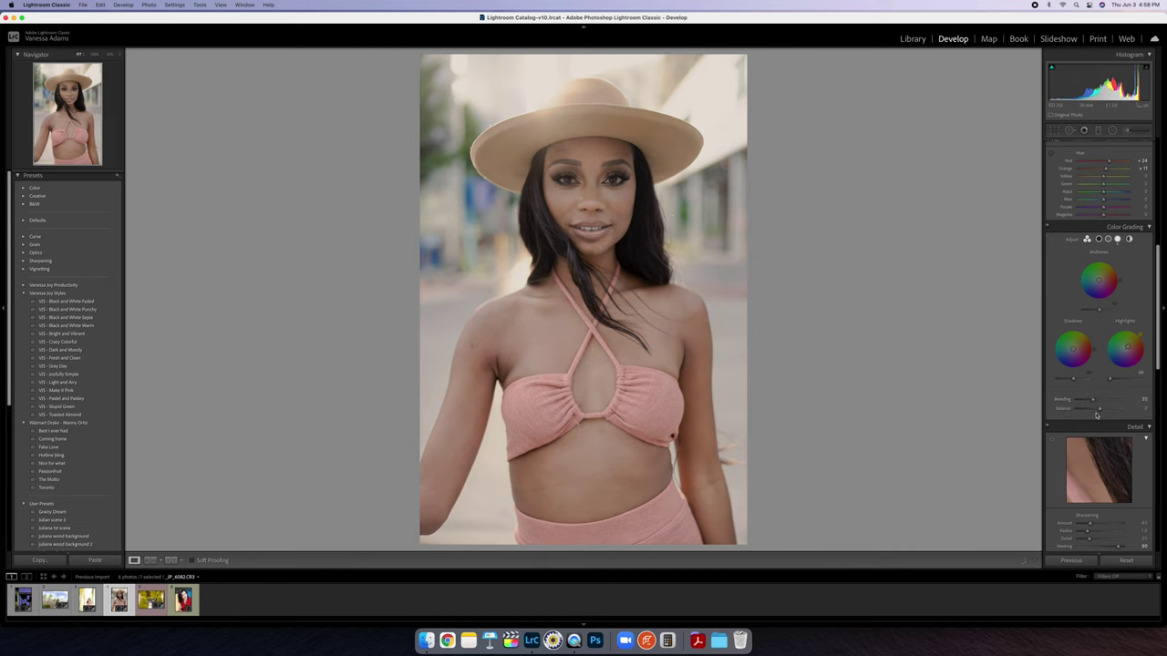
left_click_drag(1100, 411, 1102, 410)
Inspect the woman's face up close, then activate the Adjustment Brush with the Contour effect.
left_click(563, 178)
left_click(565, 310)
left_click(589, 234)
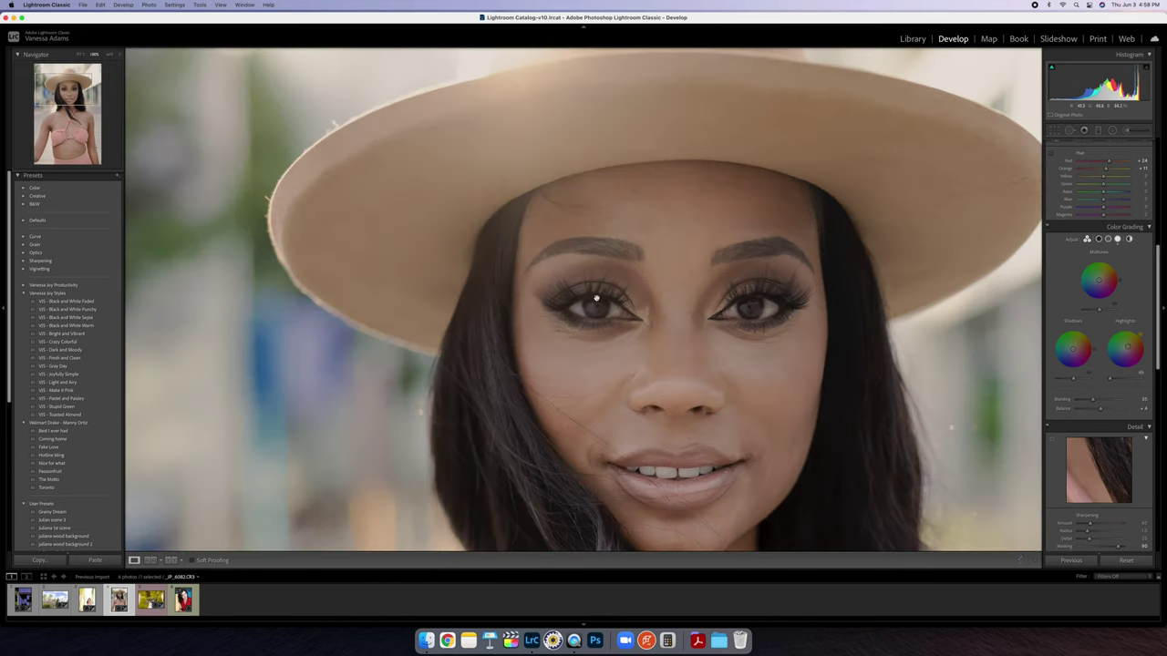
left_click(595, 310)
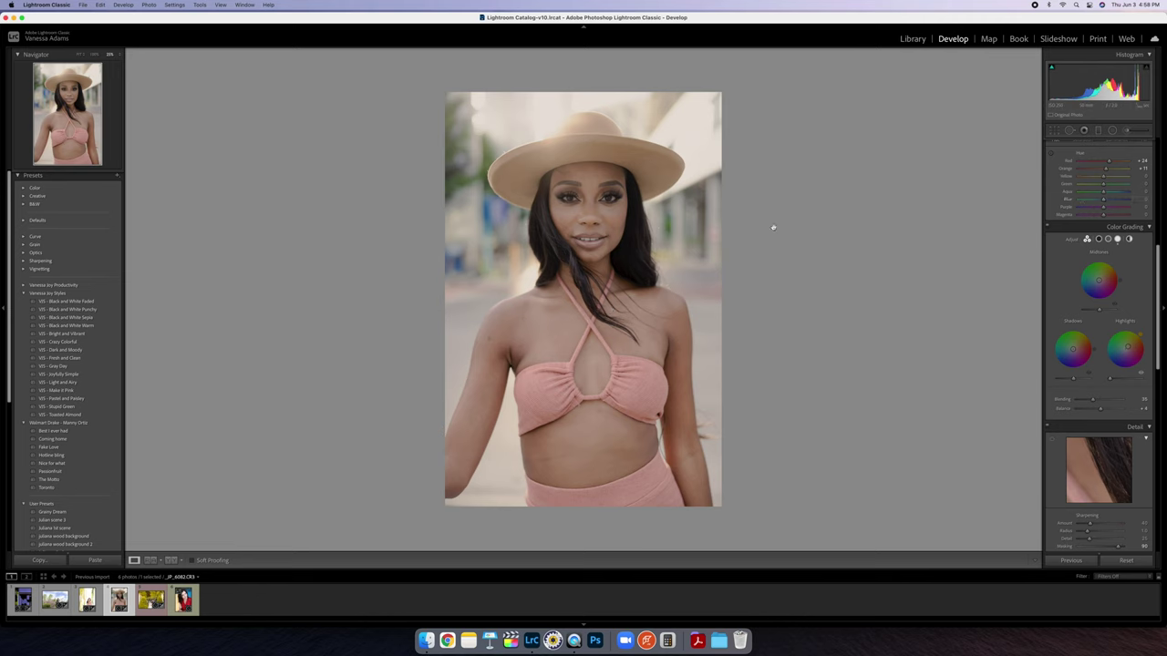
scroll(1084, 212, "up", 8)
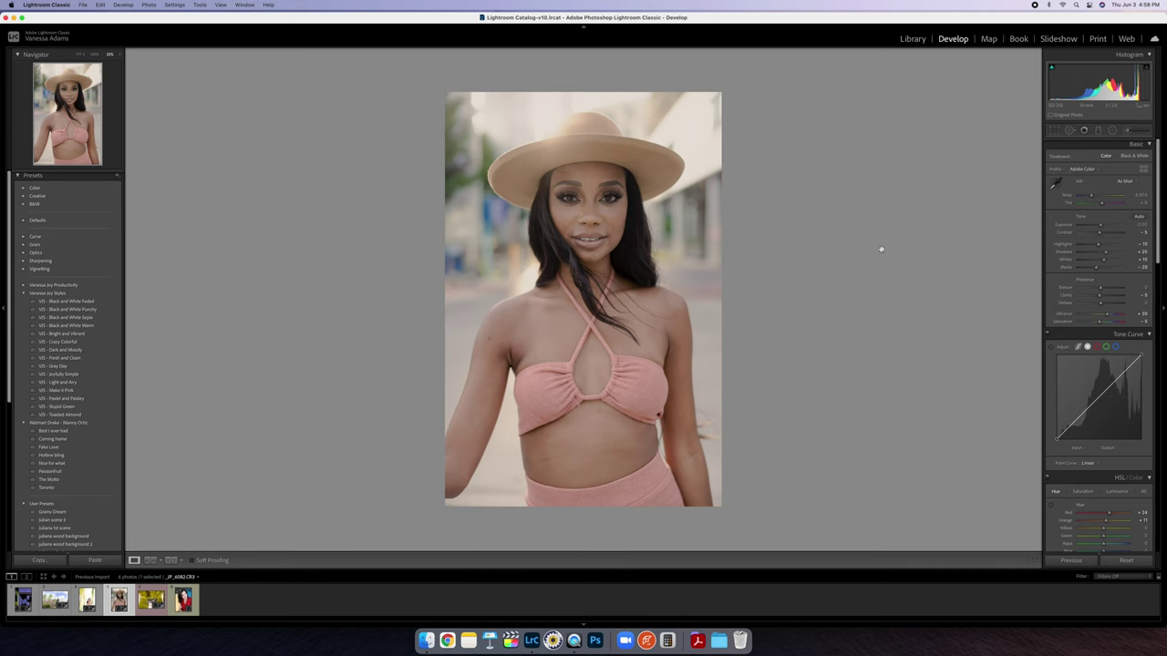
left_click(1138, 128)
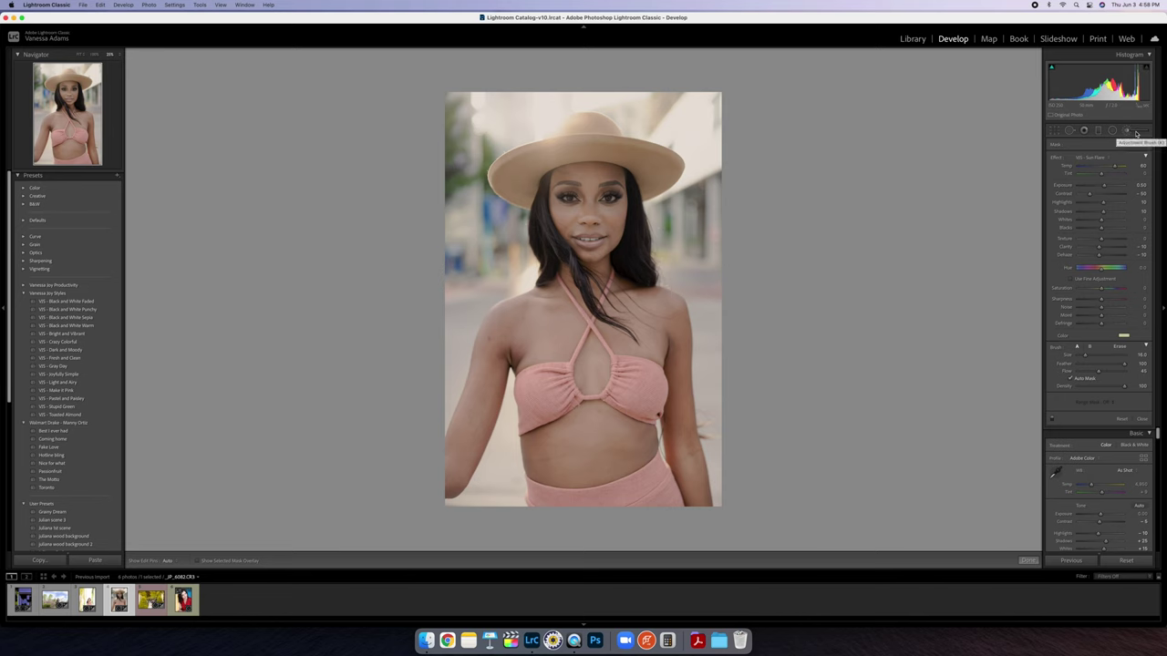
left_click(1096, 158)
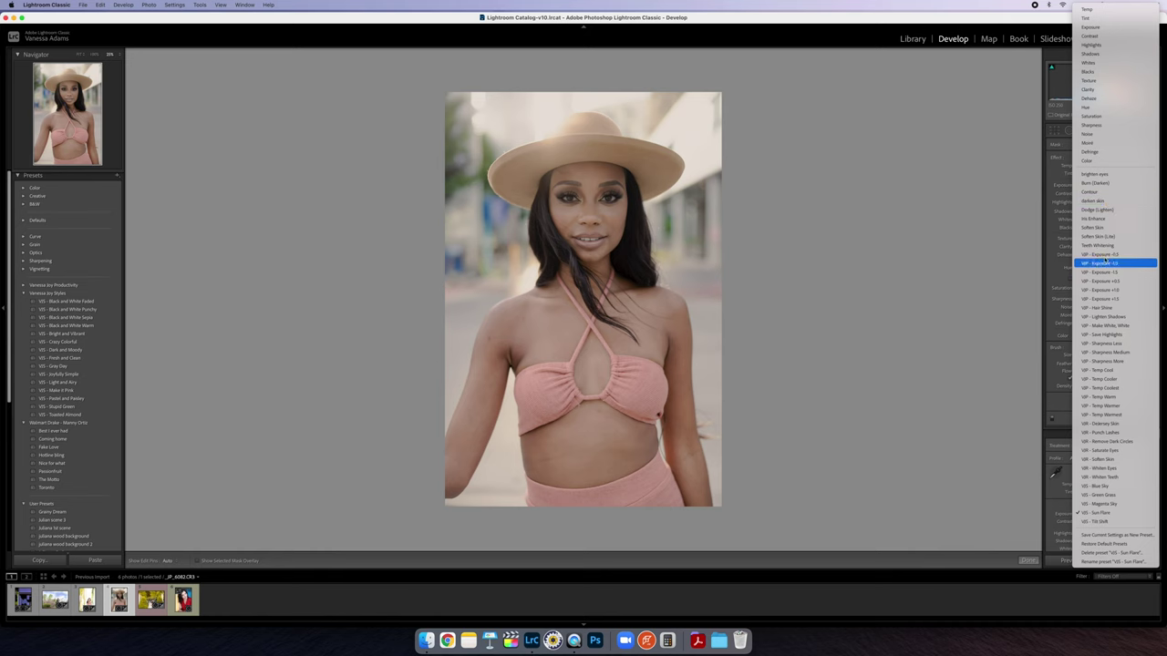
left_click(1106, 193)
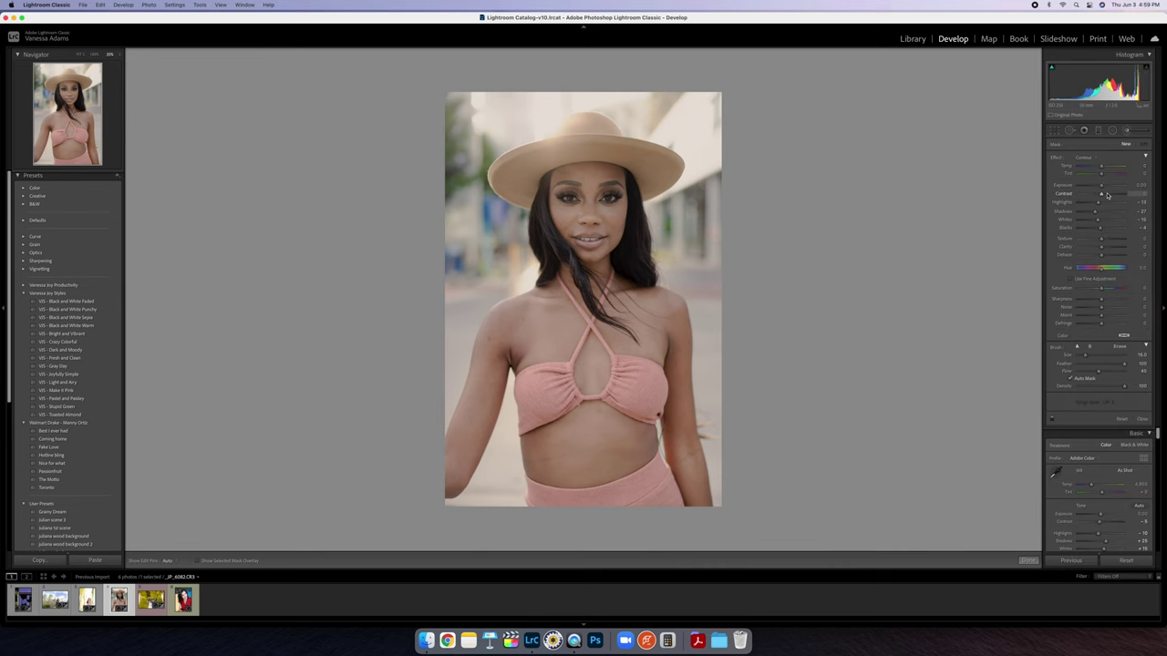
Paint the Contour effect along the woman's cheek and jawline with a small brush.
scroll(617, 236, "down", 5)
scroll(616, 236, "up", 1)
key("h")
left_click_drag(632, 217, 613, 252)
left_click(631, 216)
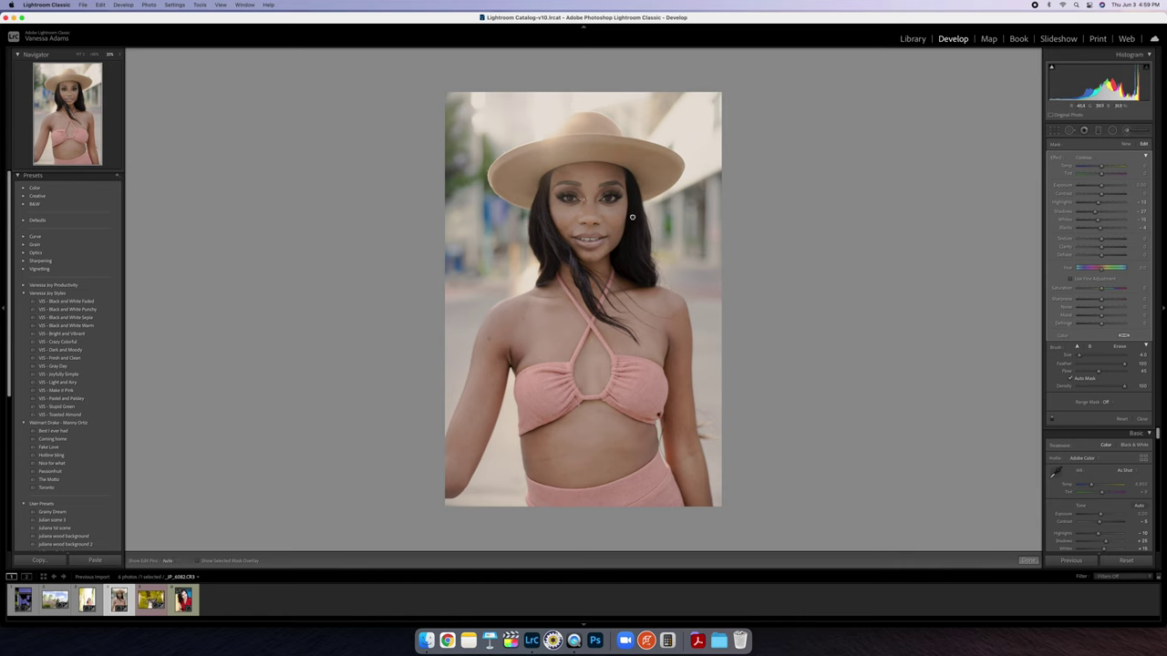
key("h")
key("h")
key("h")
key("h")
key("h")
key("h")
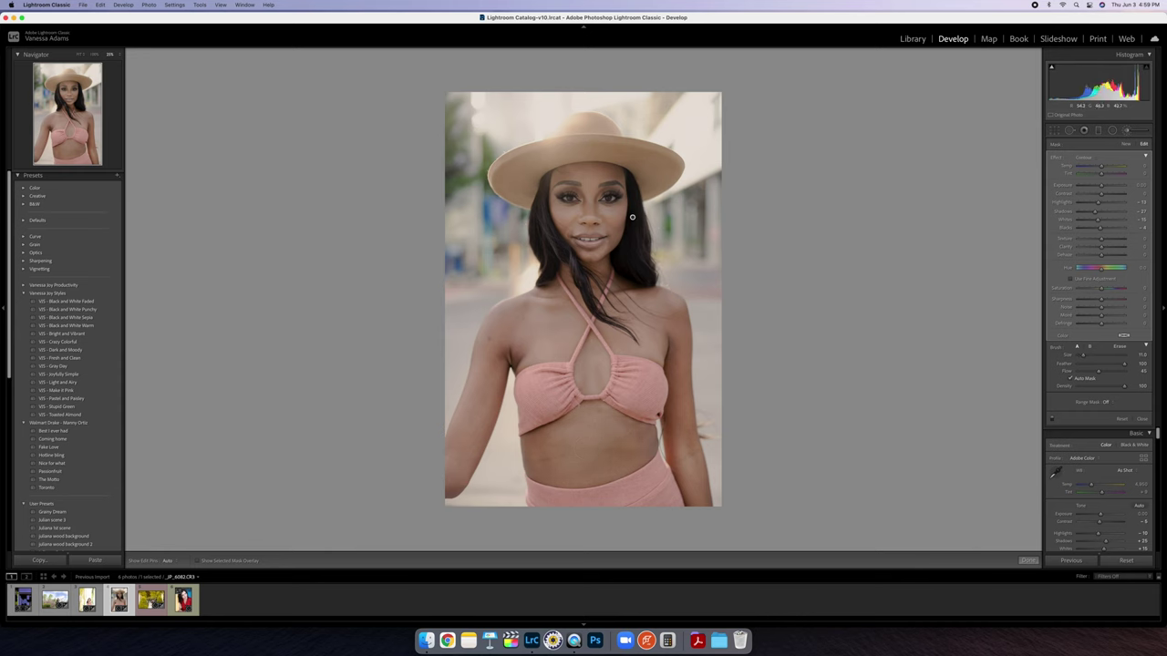
key("h")
Choose the VJP - Lighten Shadows brush effect and paint it over the woman's forehead and cheeks with a smaller brush.
left_click(1088, 158)
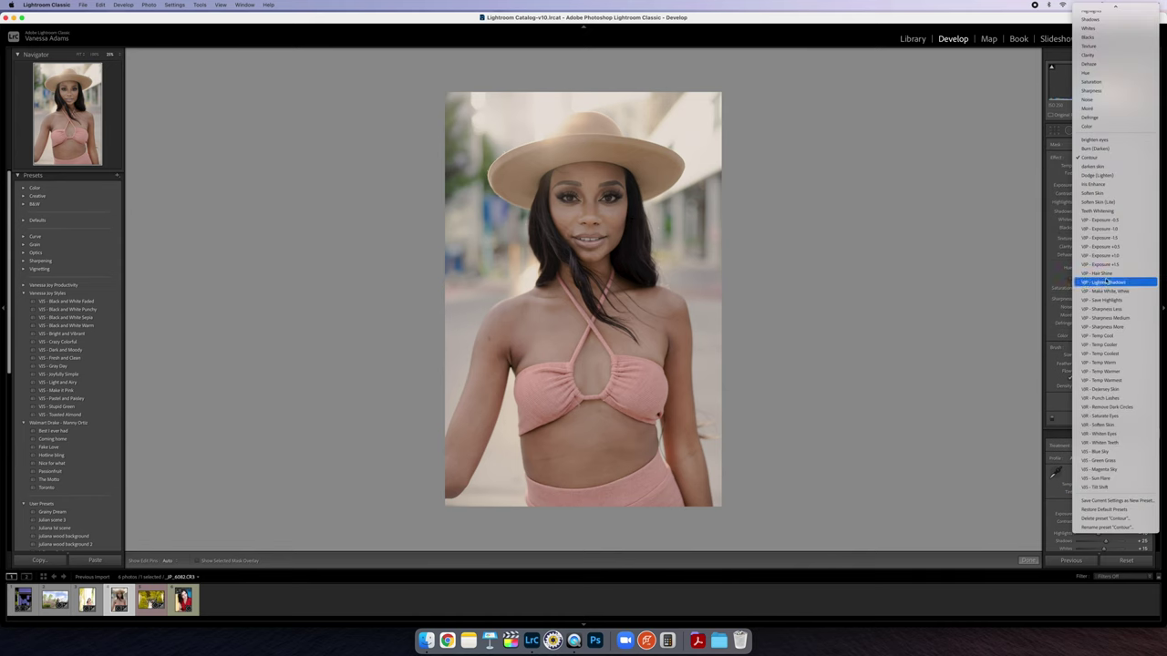
key("Return")
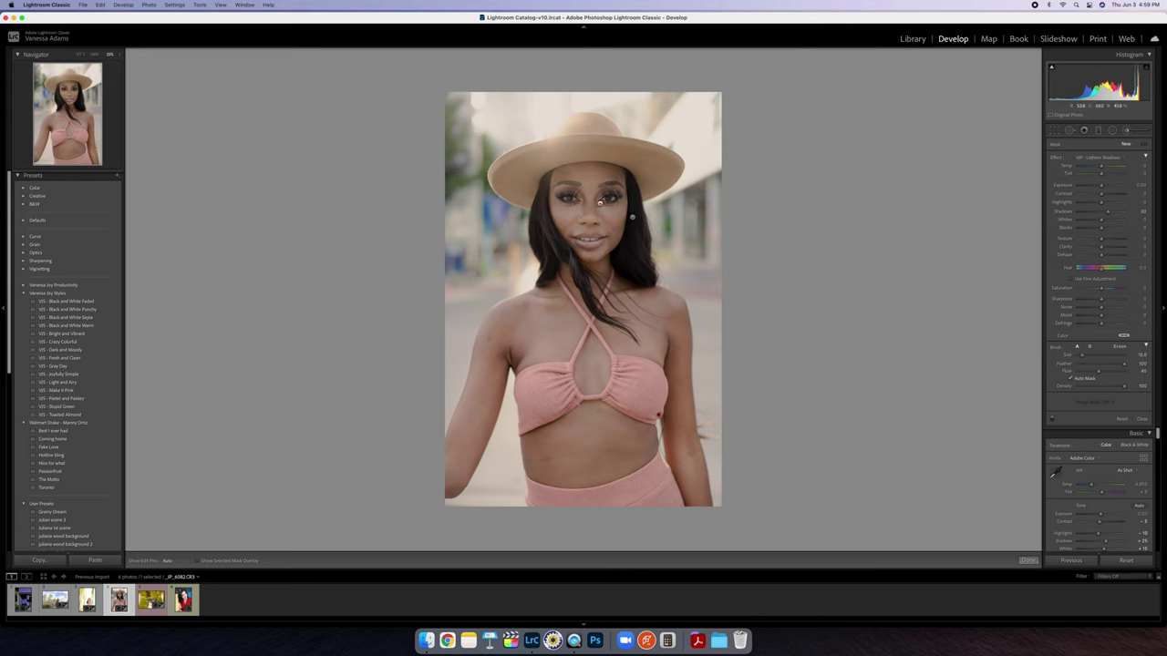
key("h")
key("h")
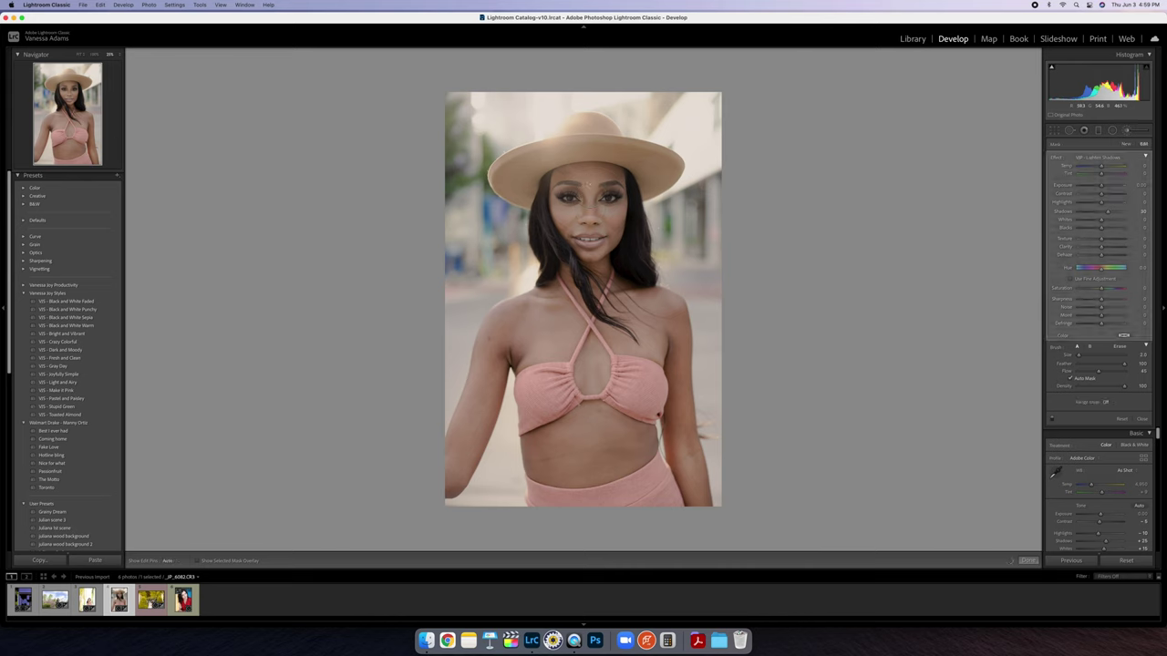
mouse_move(615, 217)
left_mouse_down()
mouse_move(606, 201)
mouse_move(625, 211)
mouse_move(555, 213)
left_mouse_up()
Toggle the brush adjustments off and on, and compare the edited portrait with its original.
left_click(1052, 419)
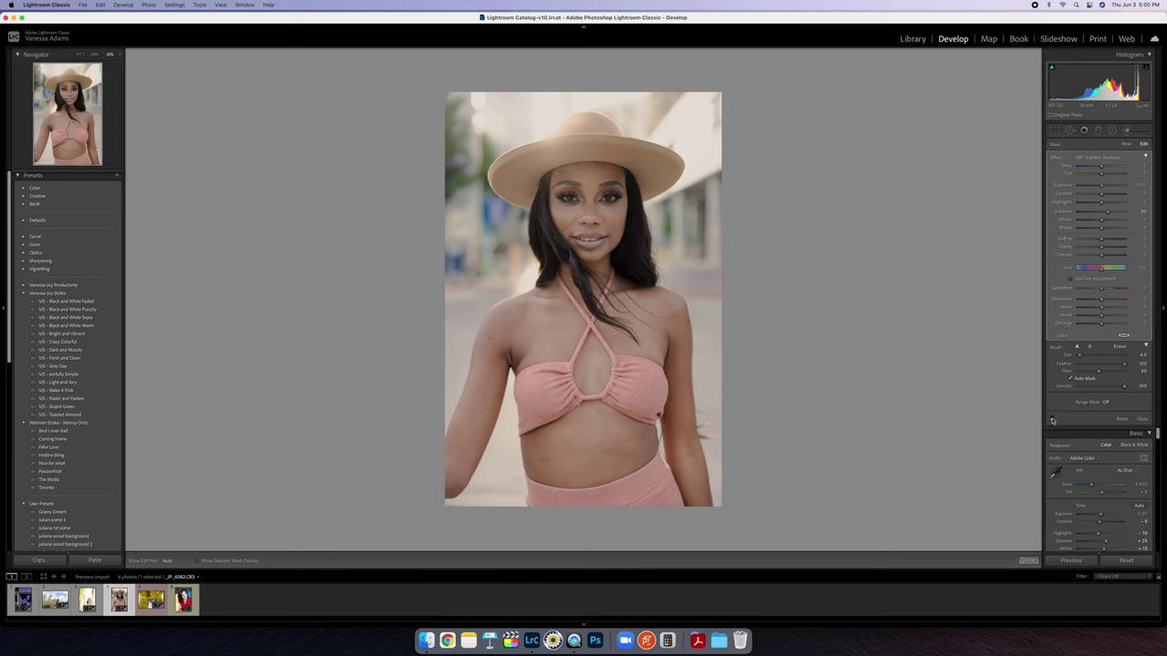
left_click(1052, 419)
left_click(1051, 419)
left_click(1052, 419)
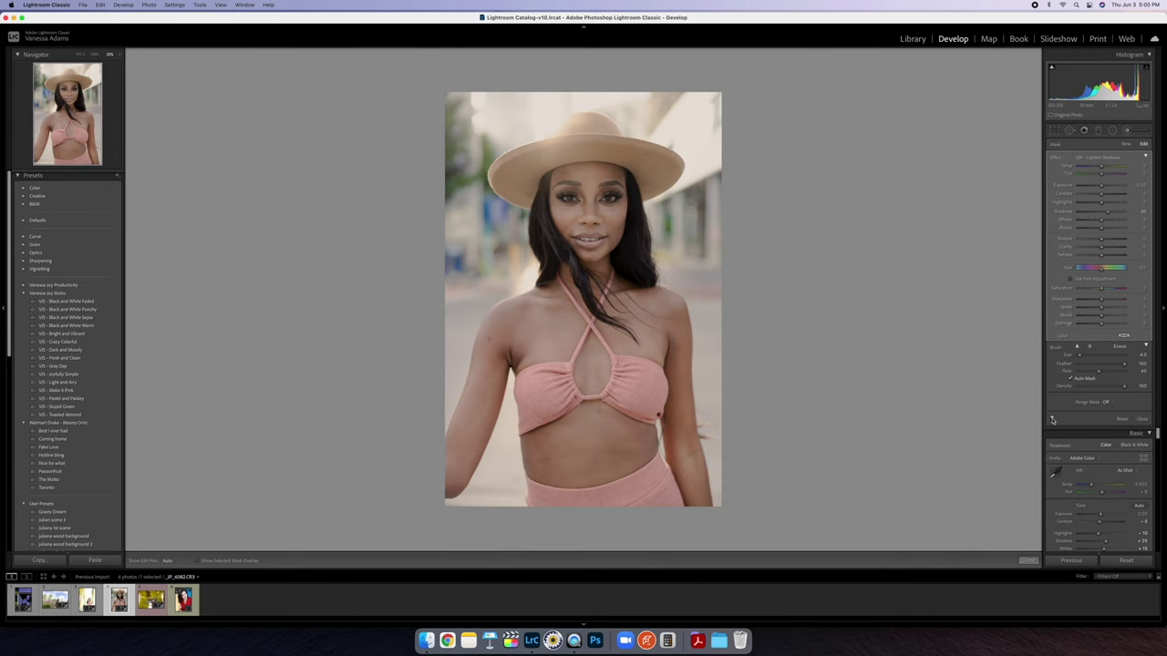
key("backslash")
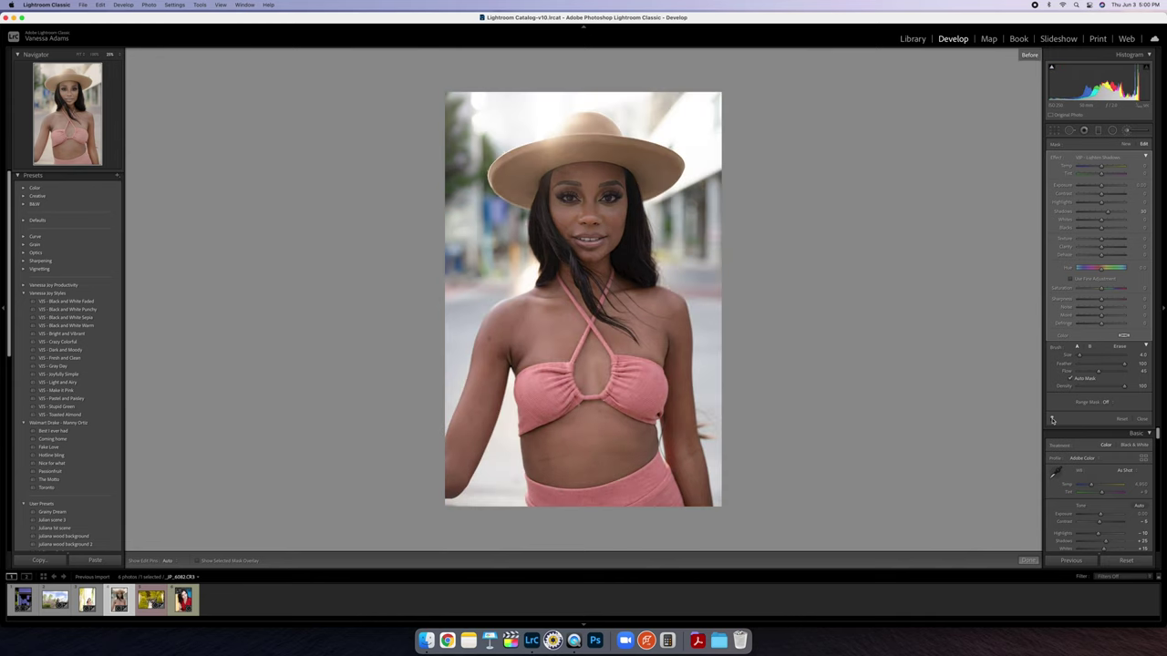
key("backslash")
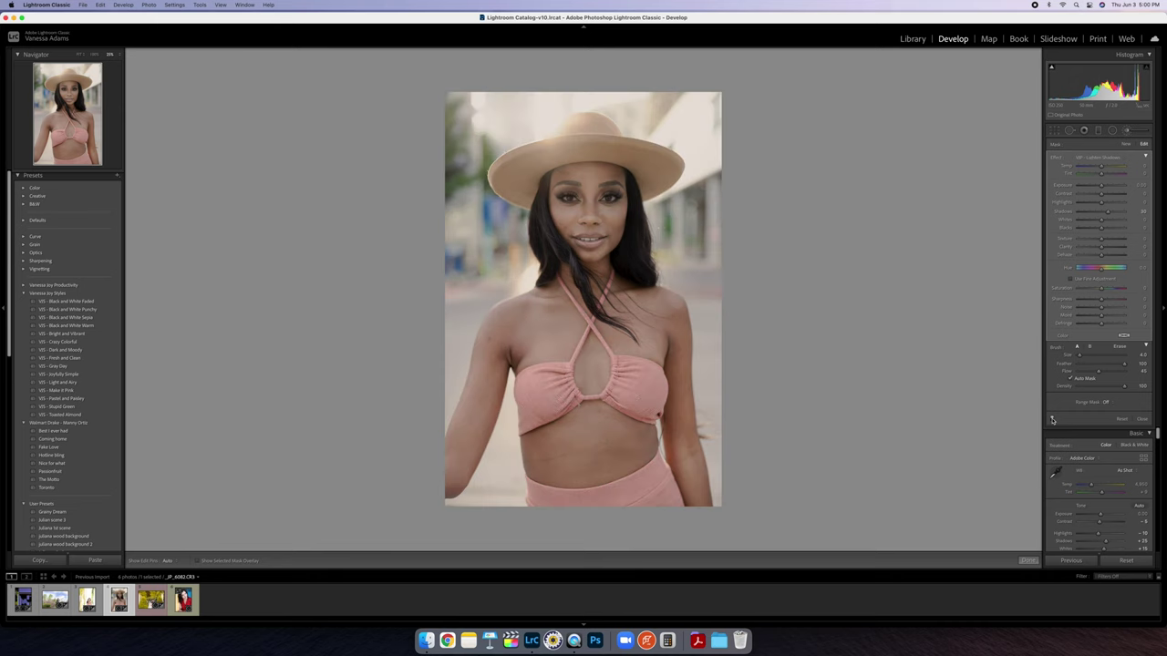
Close the Adjustment Brush and lower the portrait's Clarity slightly.
left_click(1141, 418)
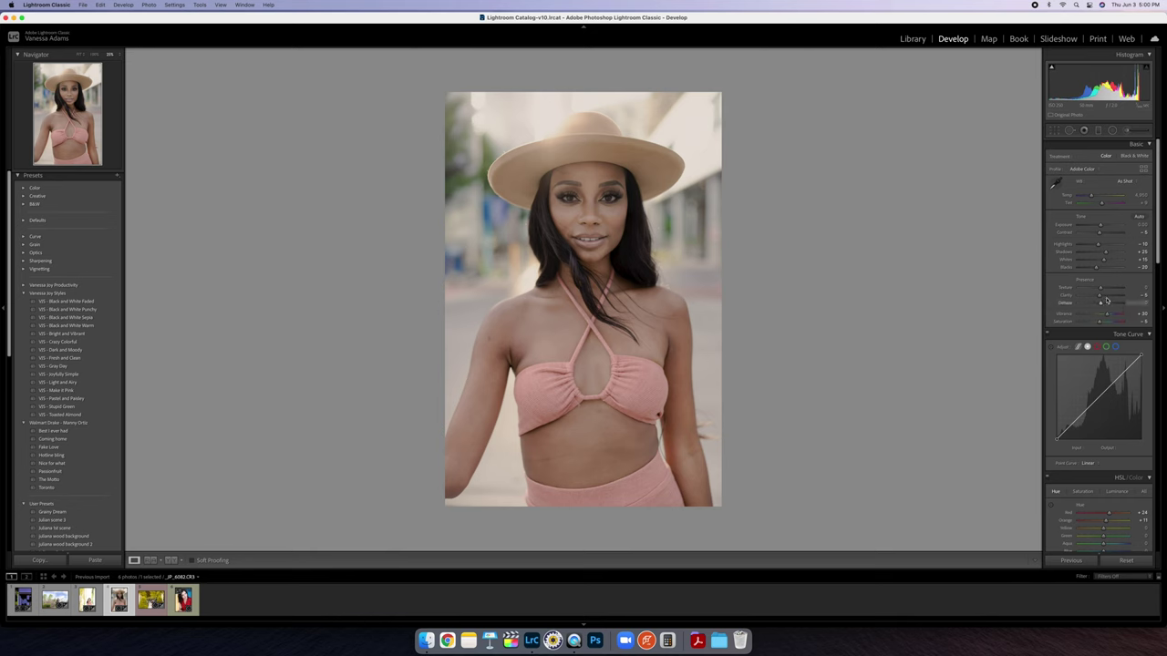
left_click_drag(1100, 296, 1099, 296)
scroll(1087, 377, "down", 5)
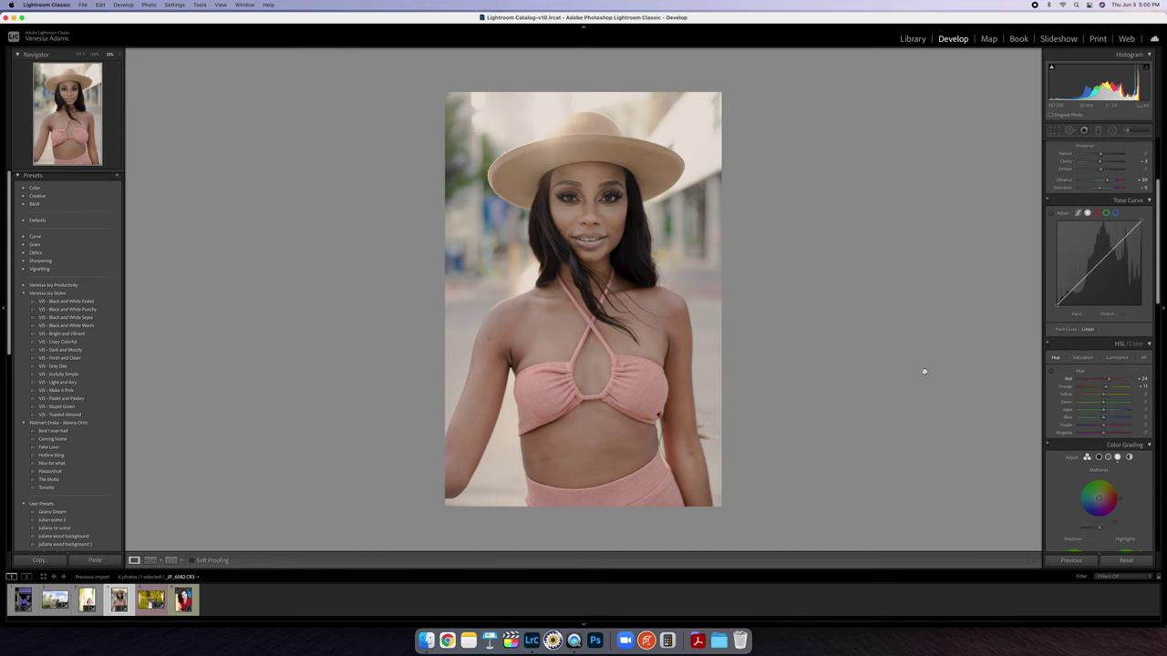
Open the portrait of the woman in the red blouse and apply the VJS - Fresh and Clean preset.
left_click(183, 601)
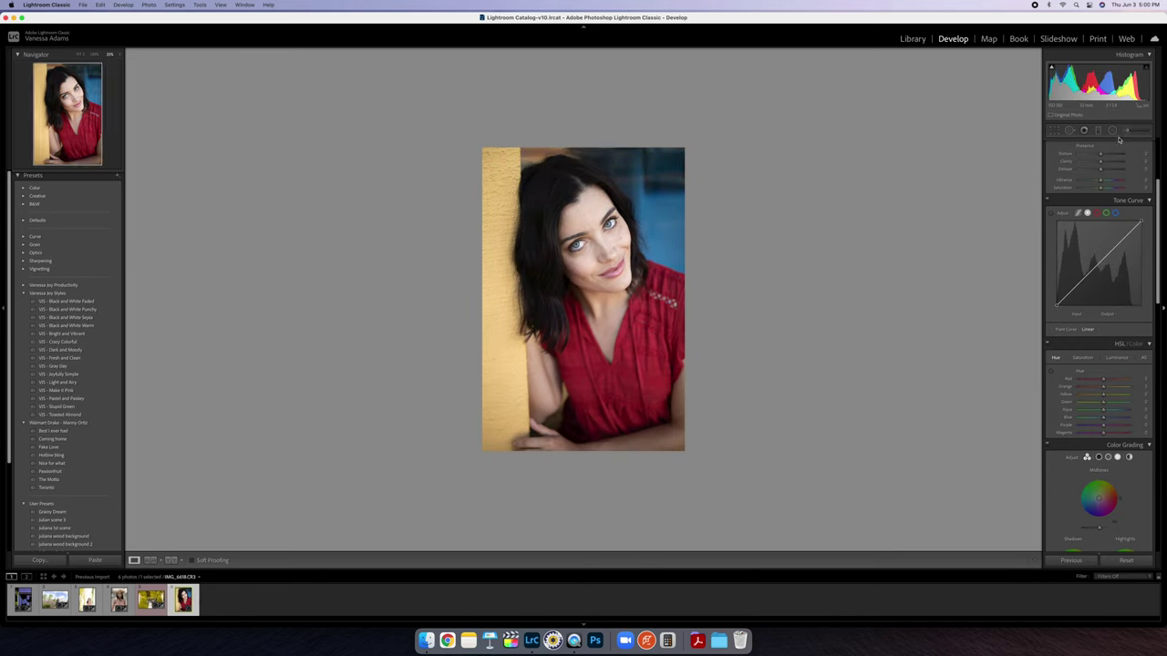
left_click(1126, 133)
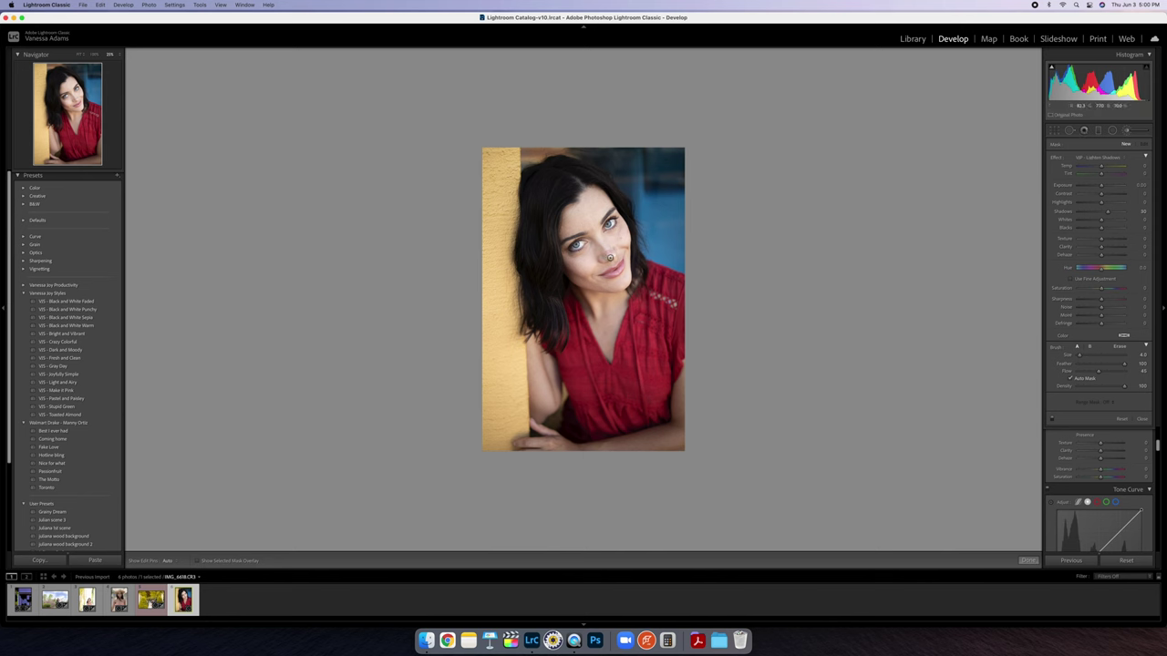
key("super+=")
key("super+=")
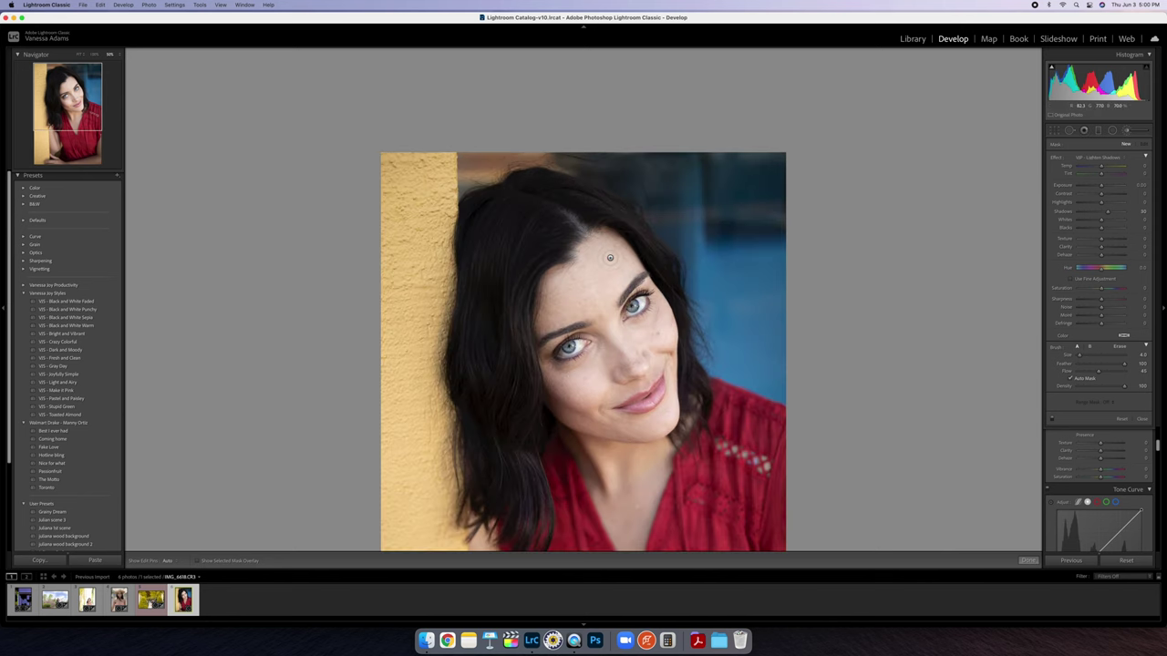
scroll(609, 258, "down", 5)
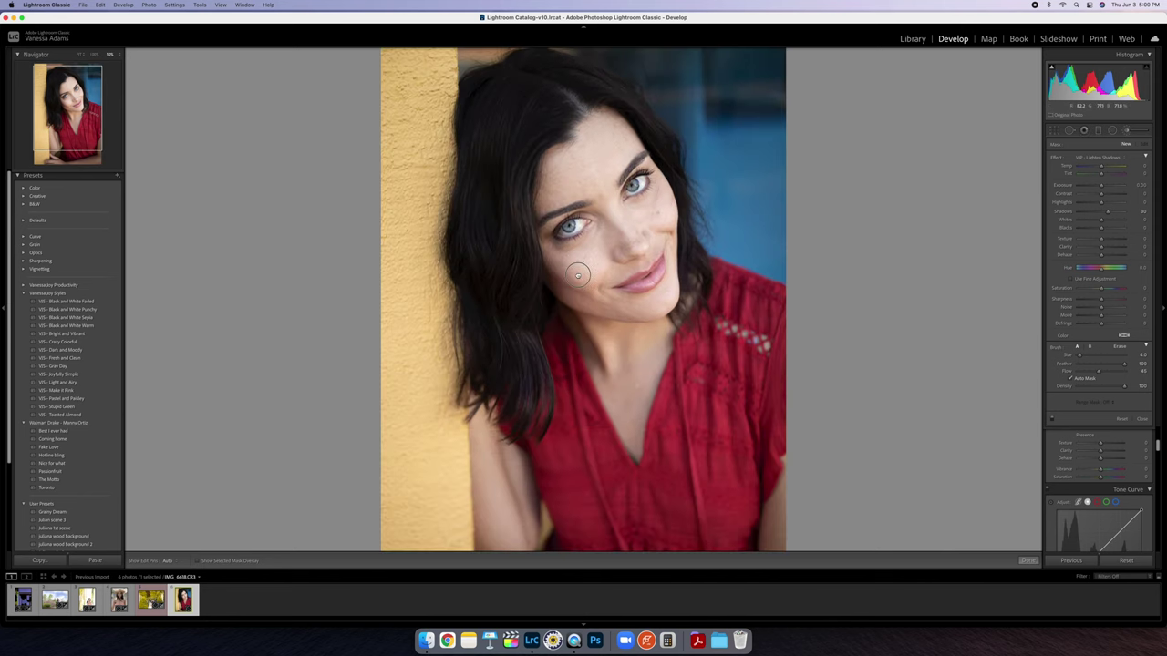
left_click(91, 334)
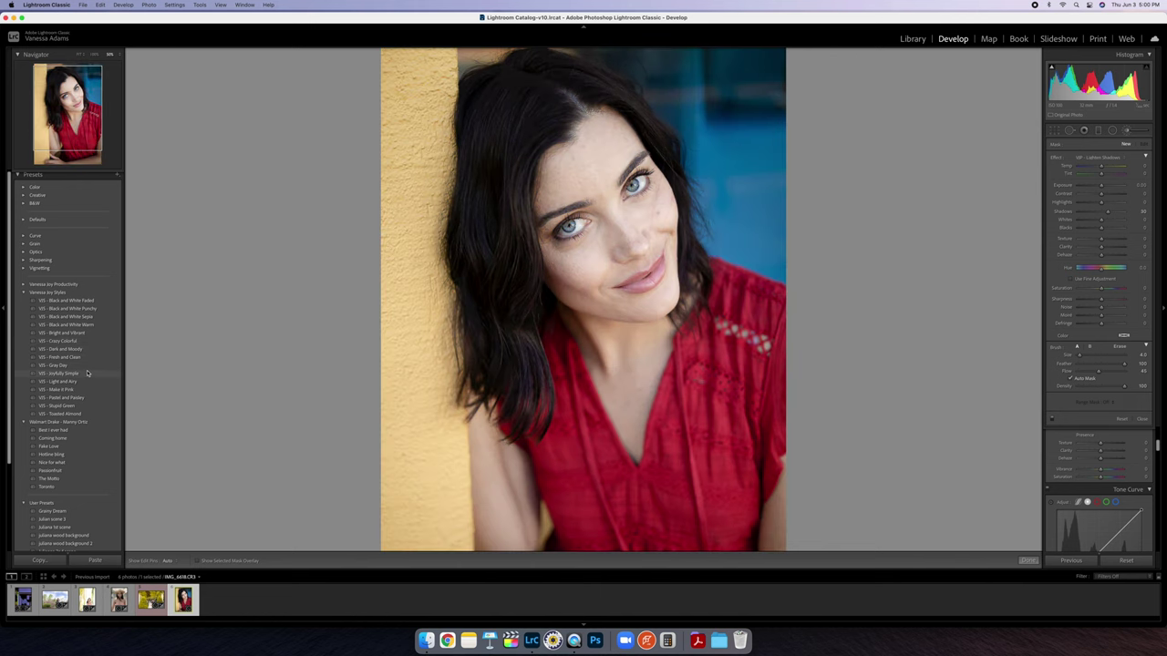
left_click(87, 356)
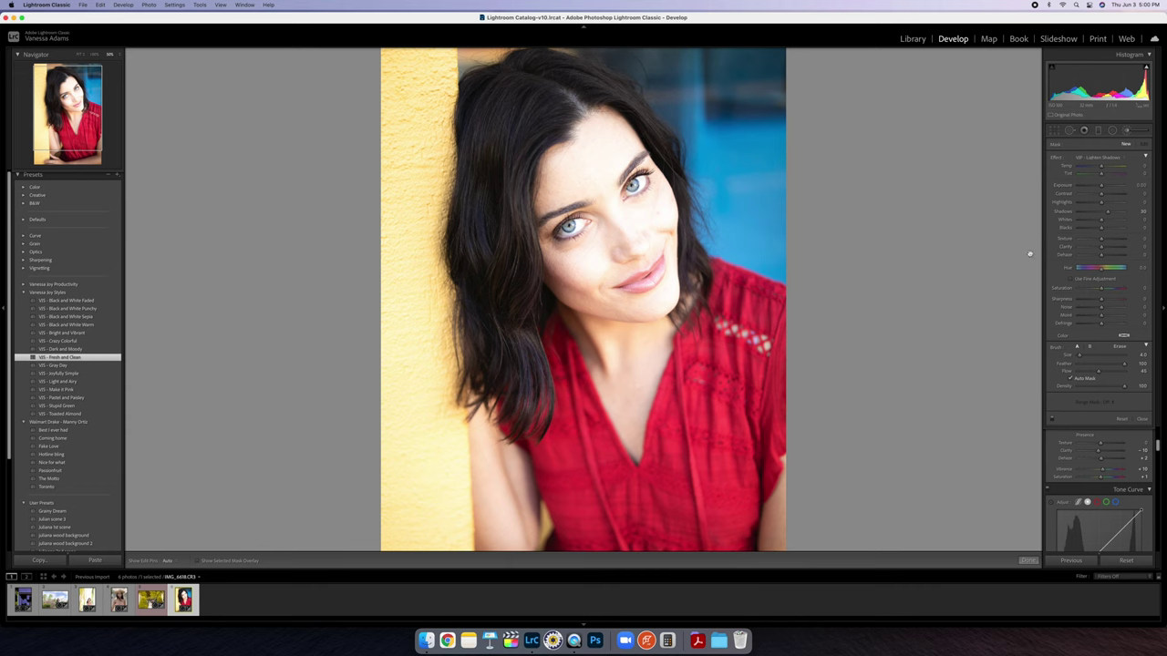
Close the Adjustment Brush and lower the portrait's Exposure, Whites, and Blacks to tame the brightness.
left_click(1141, 418)
scroll(1104, 242, "up", 5)
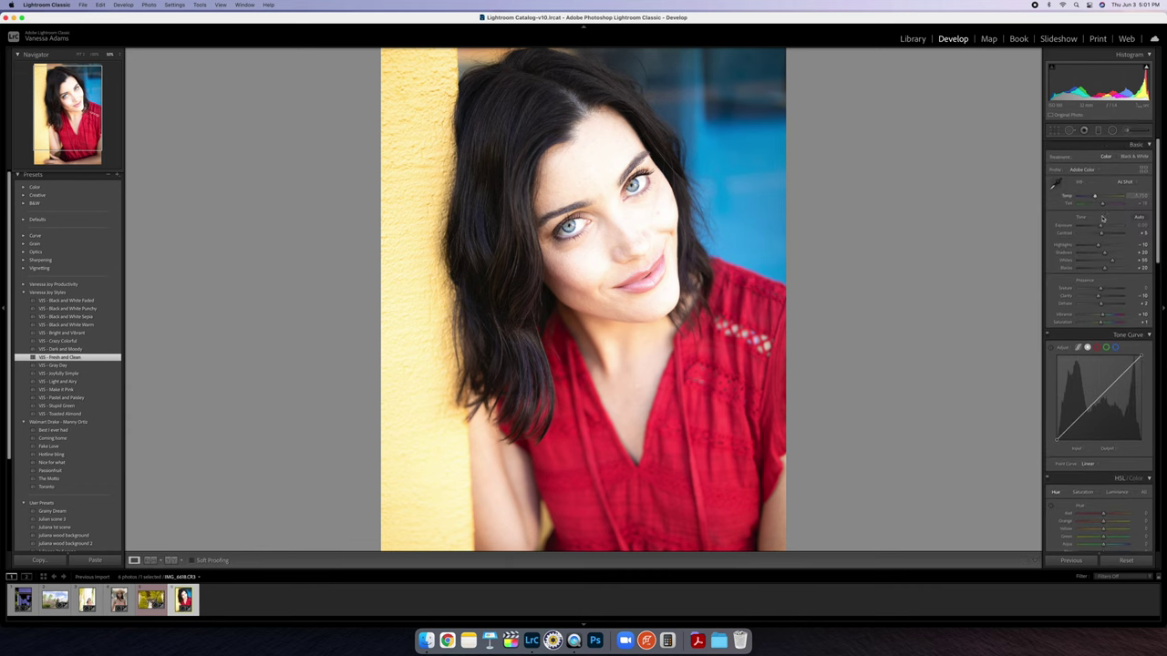
left_click_drag(1101, 225, 1103, 262)
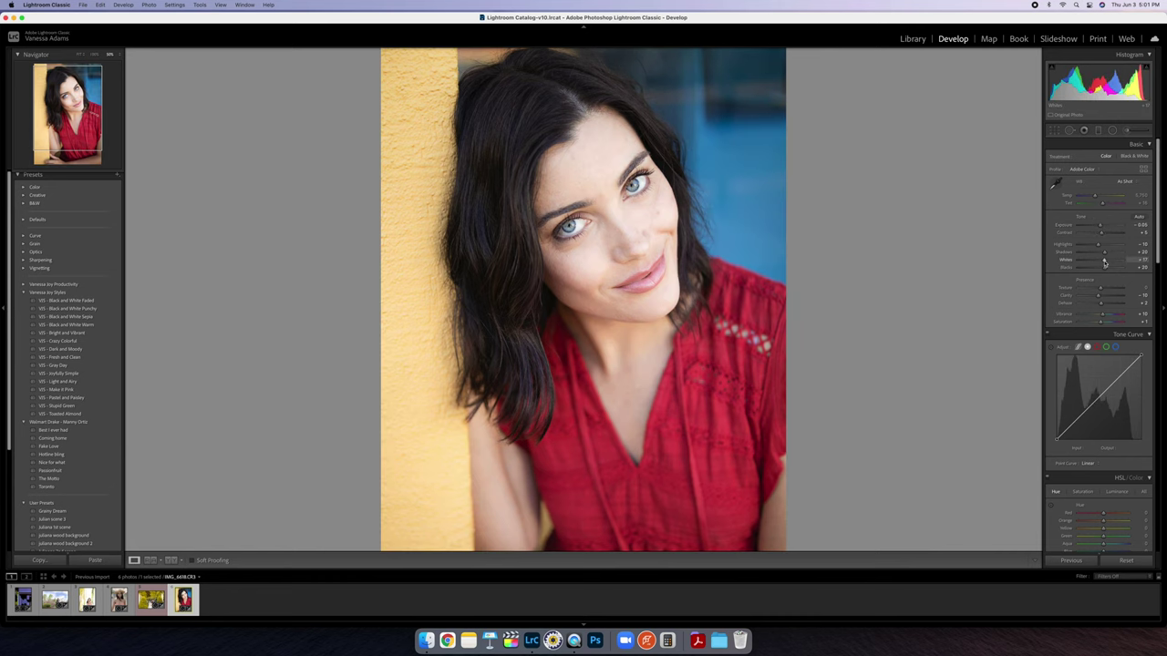
left_click_drag(1104, 268, 1101, 269)
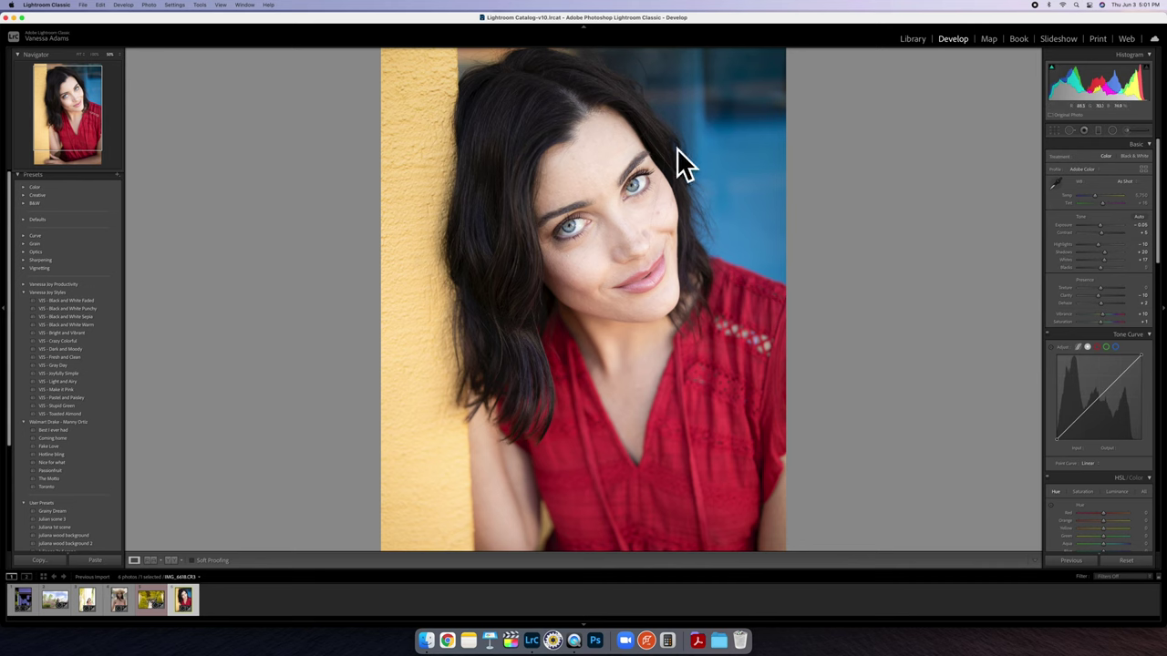
Open the Adjustment Brush with the VJR - Soften Skin effect, raise its Noise, and paint over the forehead and face skin.
left_click(1126, 132)
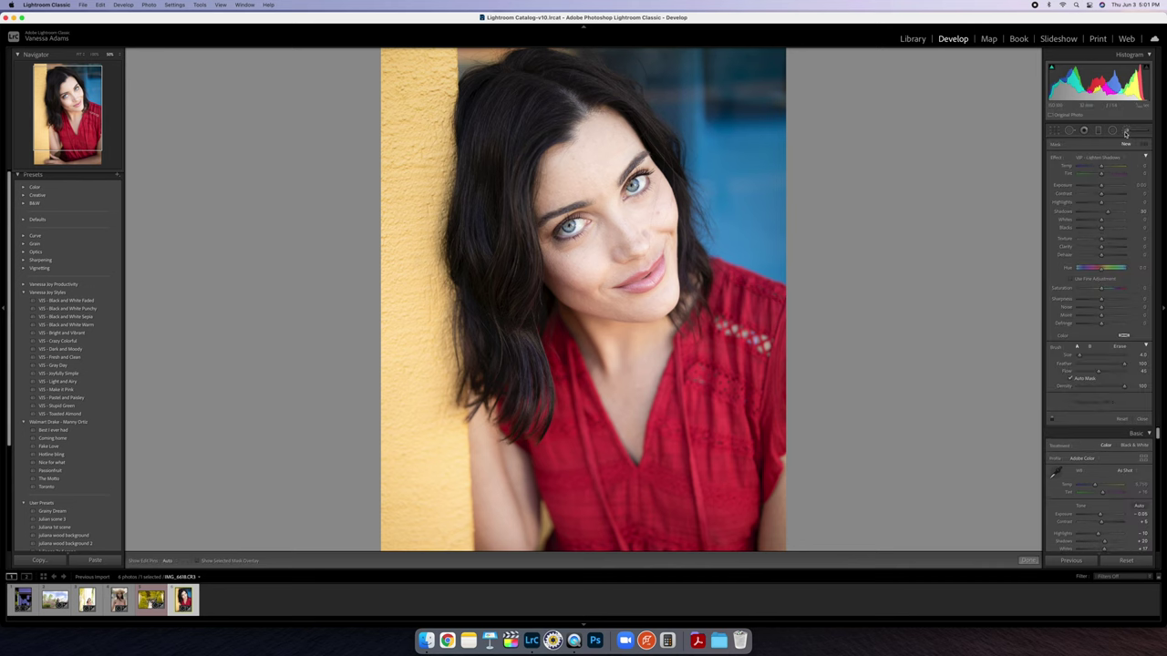
left_click(1117, 158)
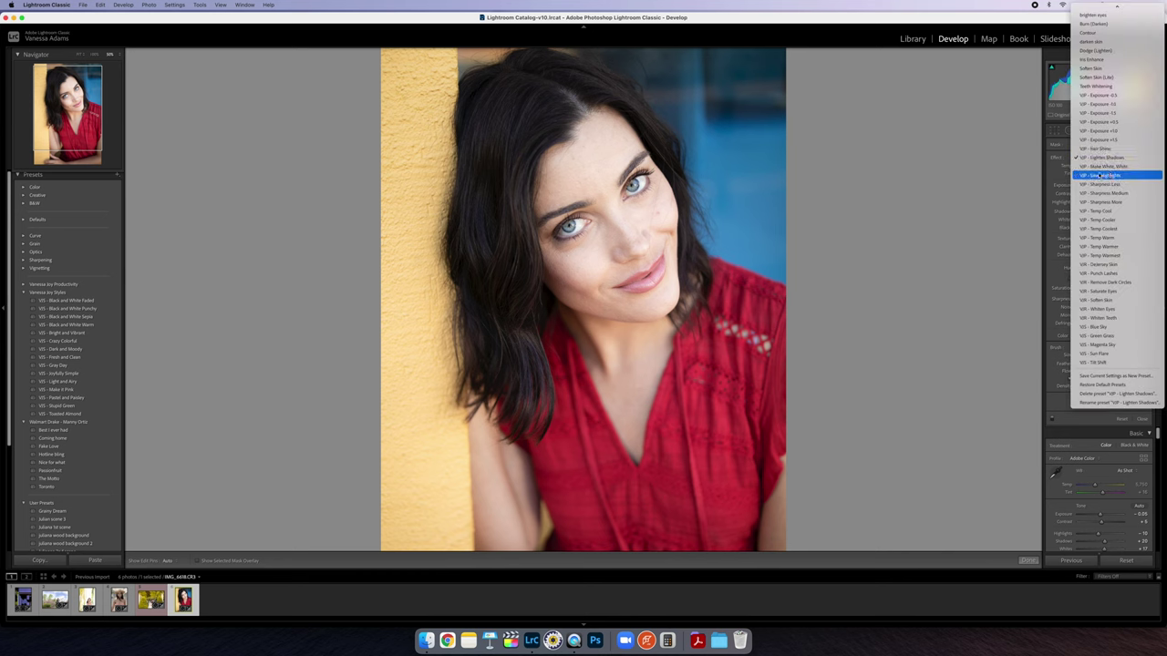
left_click(1099, 299)
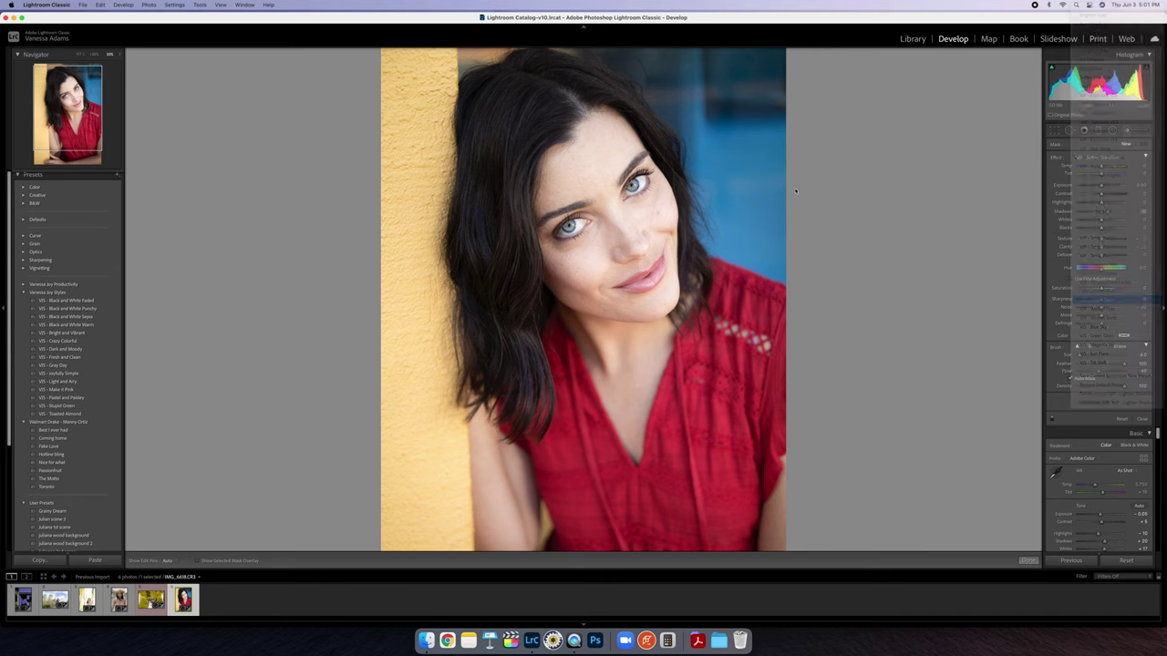
left_click_drag(1093, 307, 1104, 308)
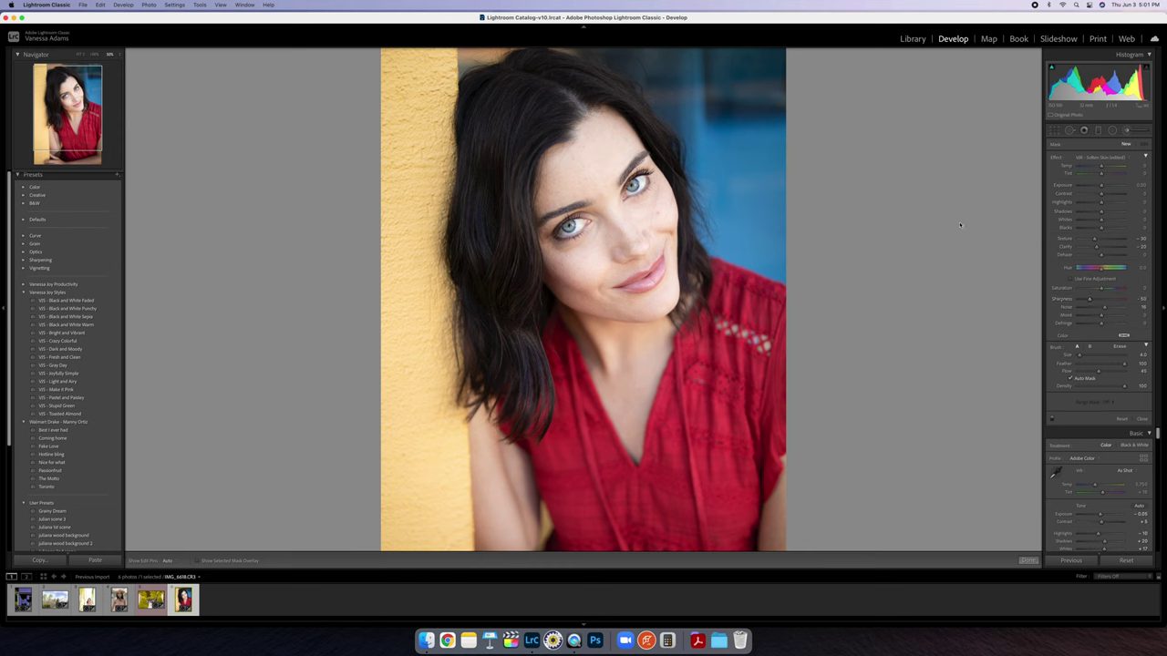
key("h")
key("h")
key("h")
mouse_move(594, 177)
left_mouse_down()
mouse_move(678, 260)
mouse_move(651, 278)
mouse_move(592, 273)
left_mouse_up()
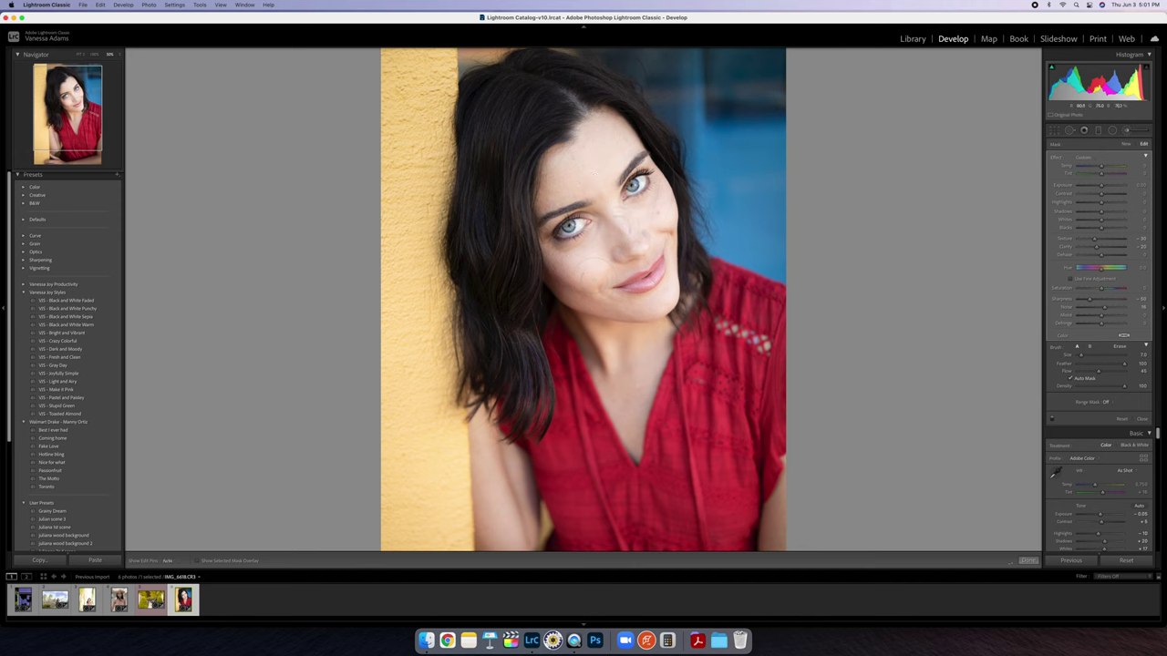
Hide the edit pins and raise the overall Amount of the skin-softening brush mask.
key("h")
key("h")
left_click(1145, 156)
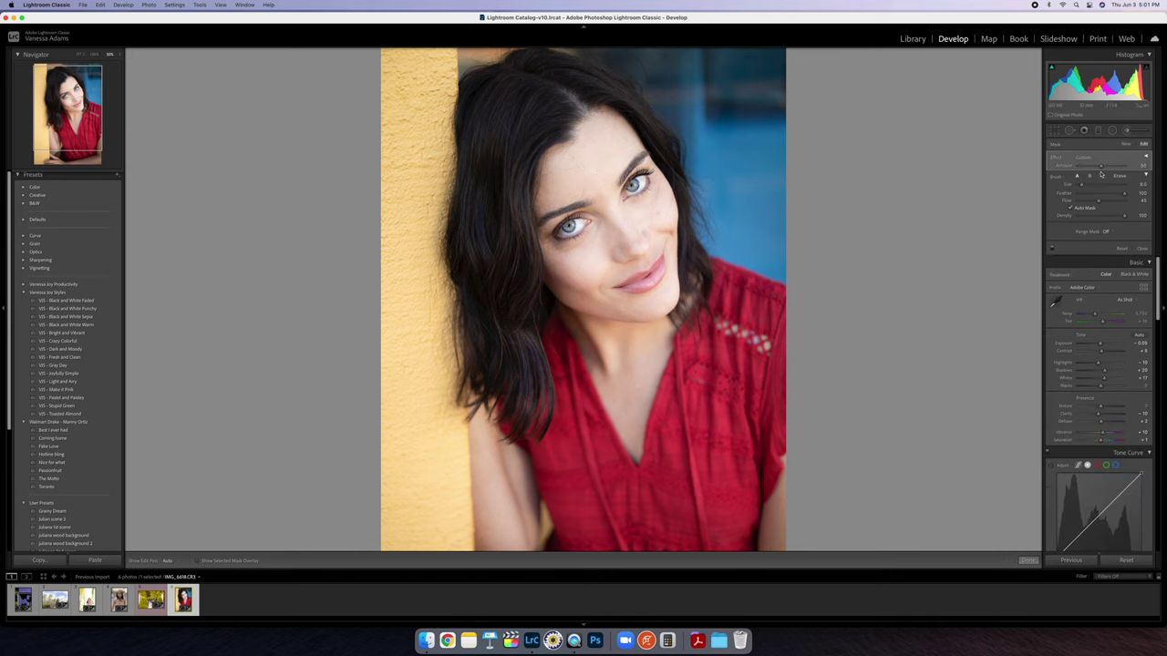
left_click_drag(1100, 166, 1111, 167)
left_click_drag(1113, 168, 1116, 169)
Start a new brush mask with VJR - Remove Dark Circles and paint it under both eyes.
left_click(1108, 158)
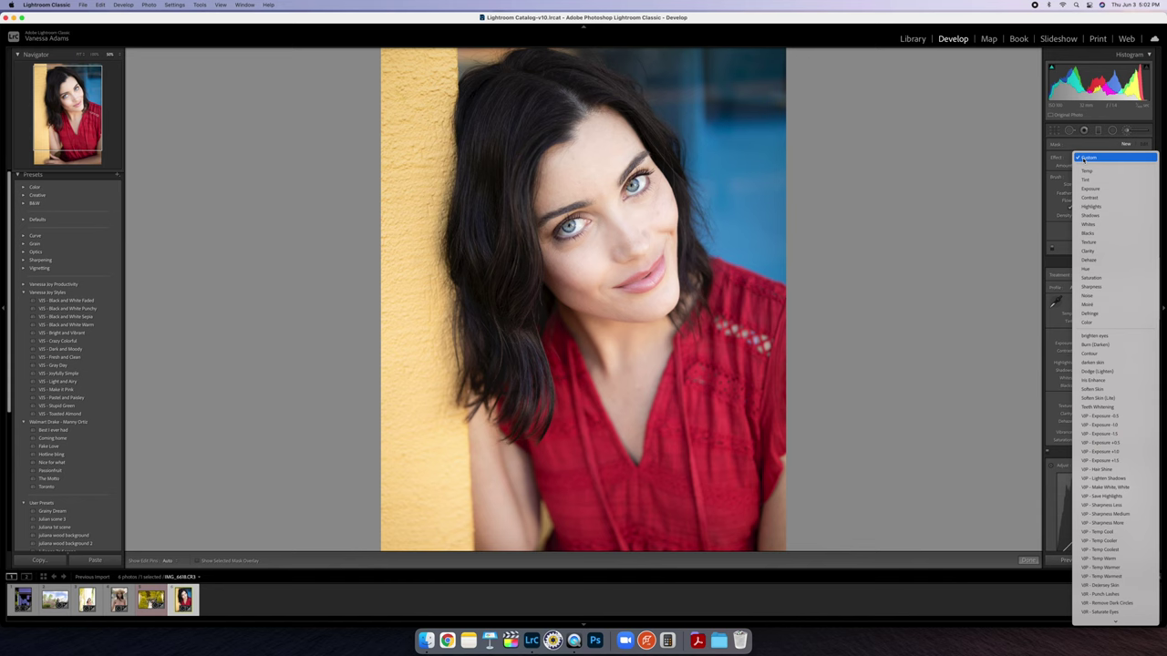
left_click(1106, 603)
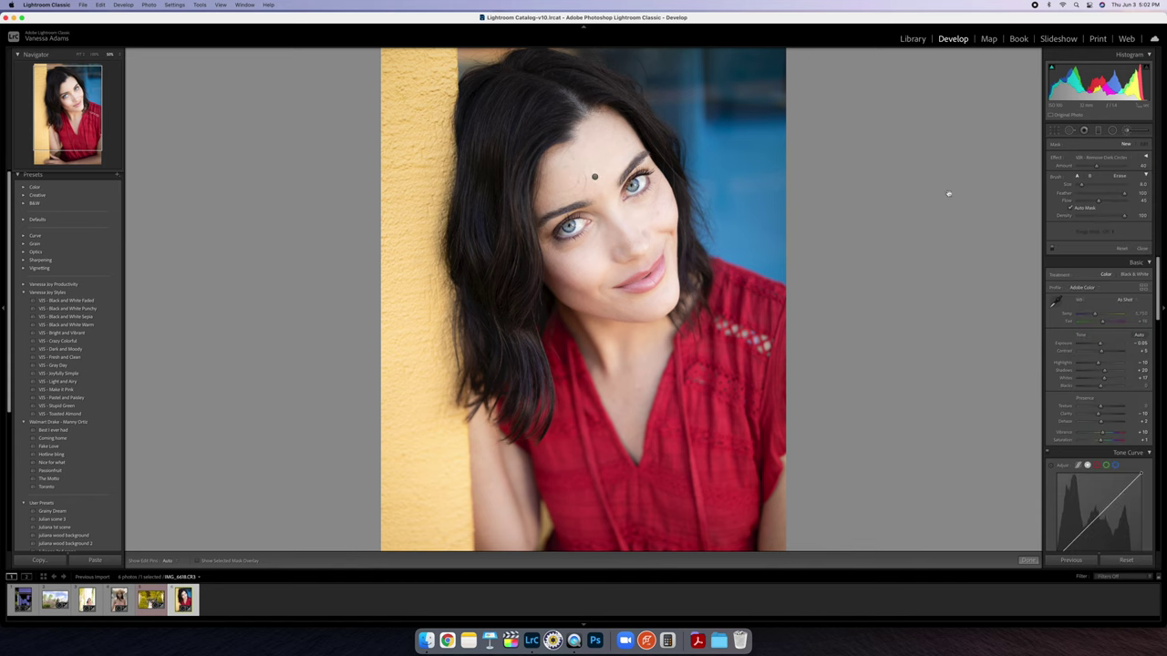
left_click(1145, 157)
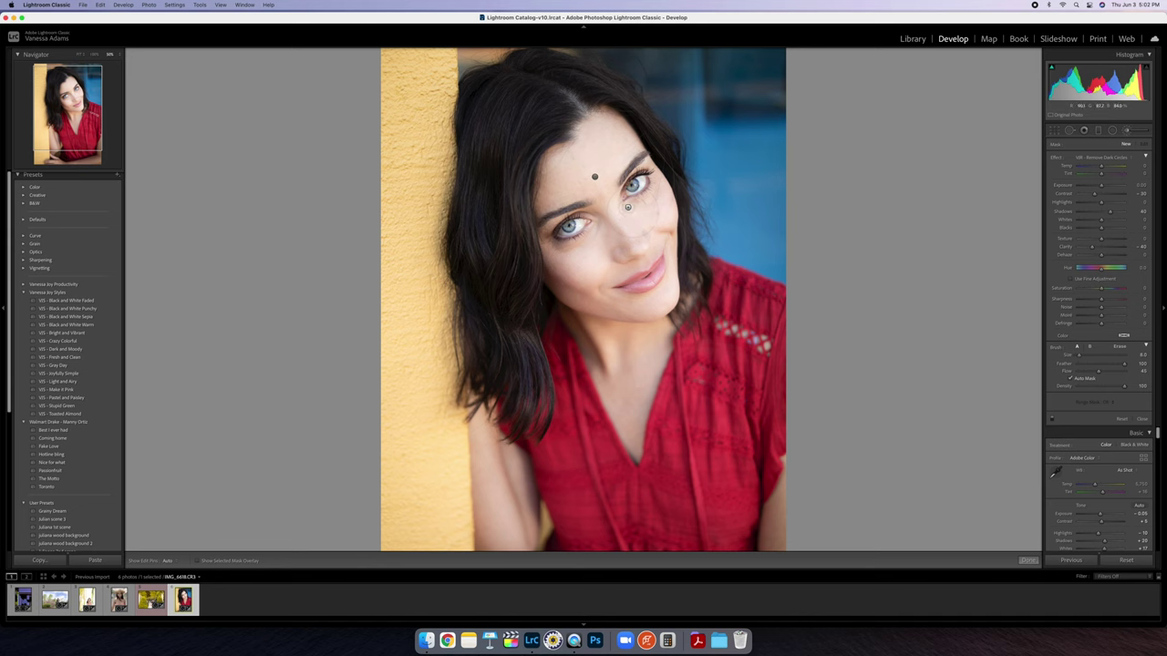
key("h")
mouse_move(628, 211)
left_mouse_down()
mouse_move(663, 184)
mouse_move(633, 216)
mouse_move(658, 189)
mouse_move(646, 202)
left_mouse_up()
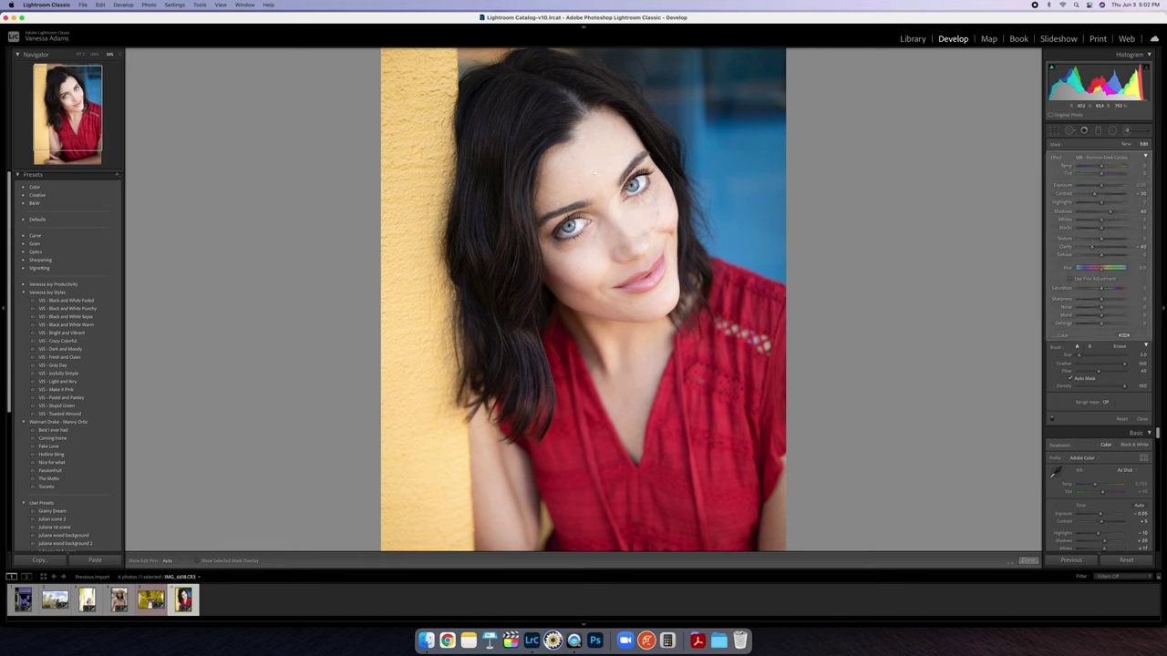
left_click_drag(598, 231, 605, 220)
key("h")
mouse_move(600, 223)
left_mouse_down()
mouse_move(569, 252)
mouse_move(599, 231)
left_mouse_up()
key("h")
key("h")
key("h")
key("h")
Add a new brush mask with VJR - Punch Lashes and paint it along the eyebrows and lashes.
left_click(1108, 158)
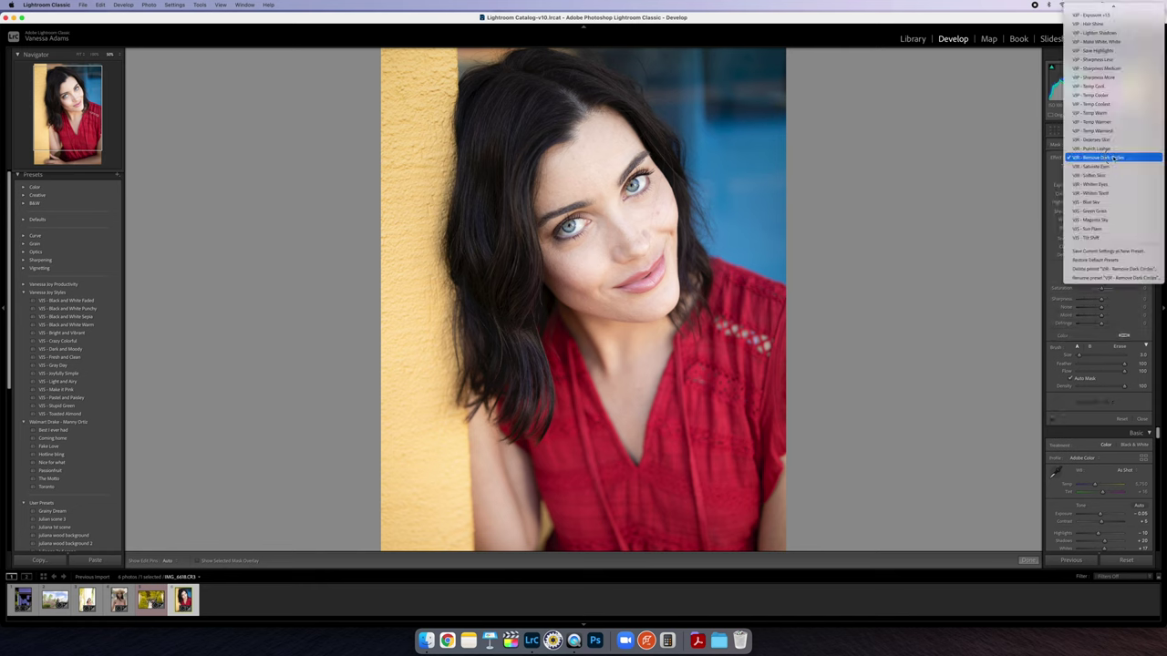
left_click(1101, 148)
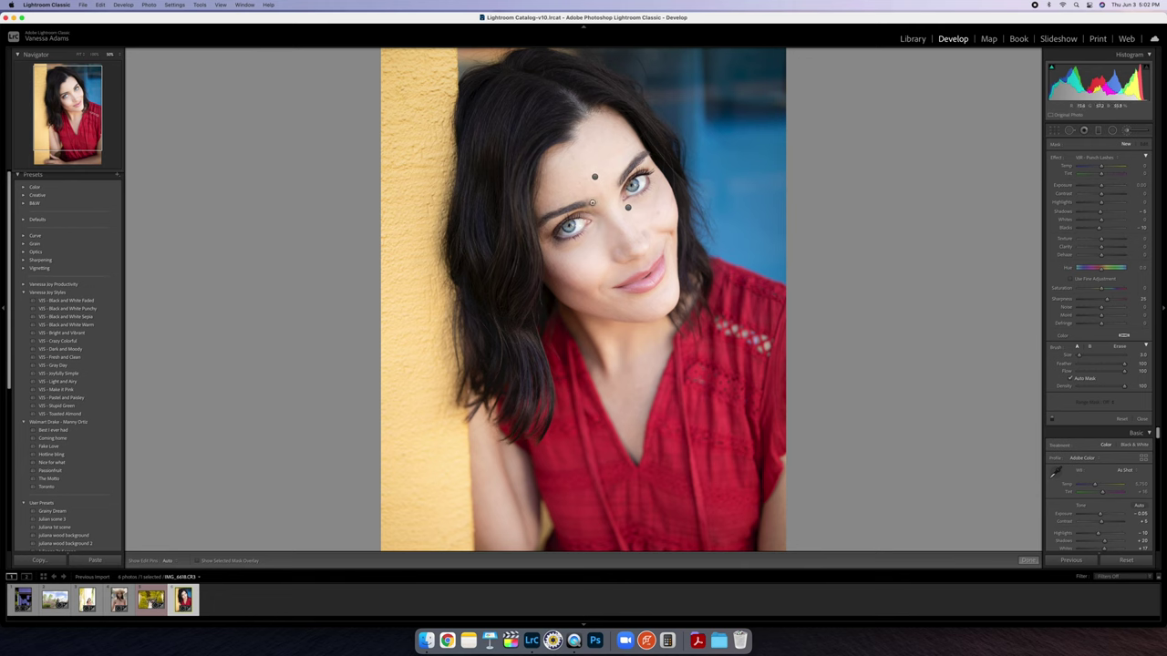
left_click_drag(580, 203, 538, 221)
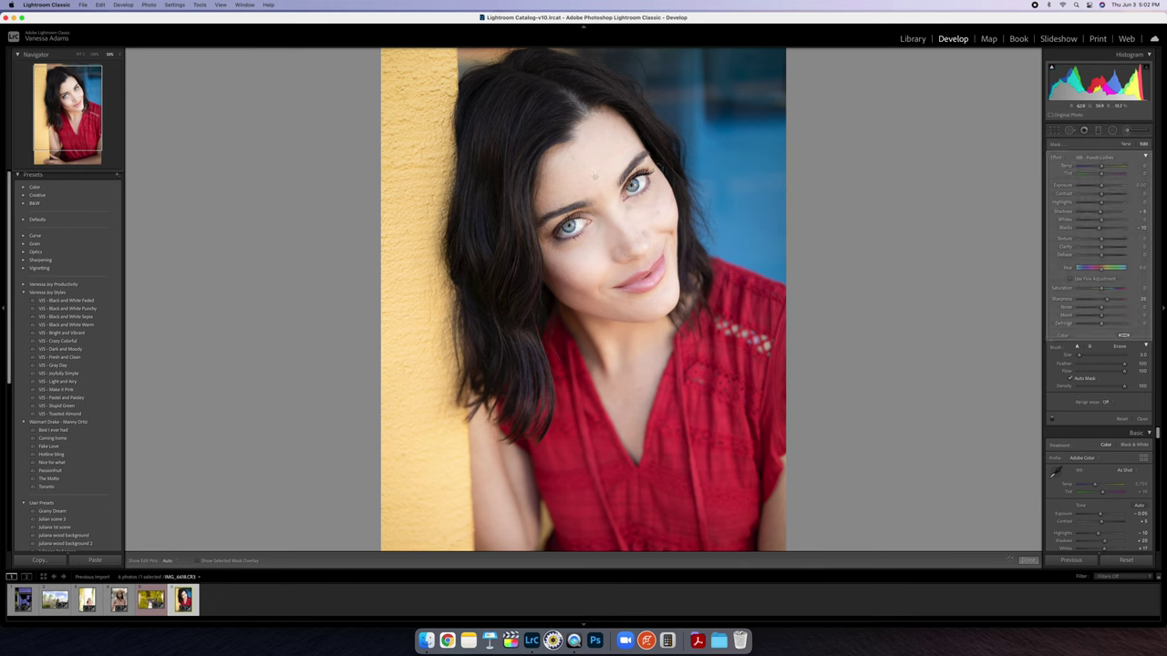
mouse_move(651, 168)
left_mouse_down()
mouse_move(615, 186)
mouse_move(651, 165)
mouse_move(644, 195)
left_mouse_up()
key("h")
key("h")
Add a new brush mask with VJR - Saturate Eyes and paint it over the irises.
left_click(1105, 158)
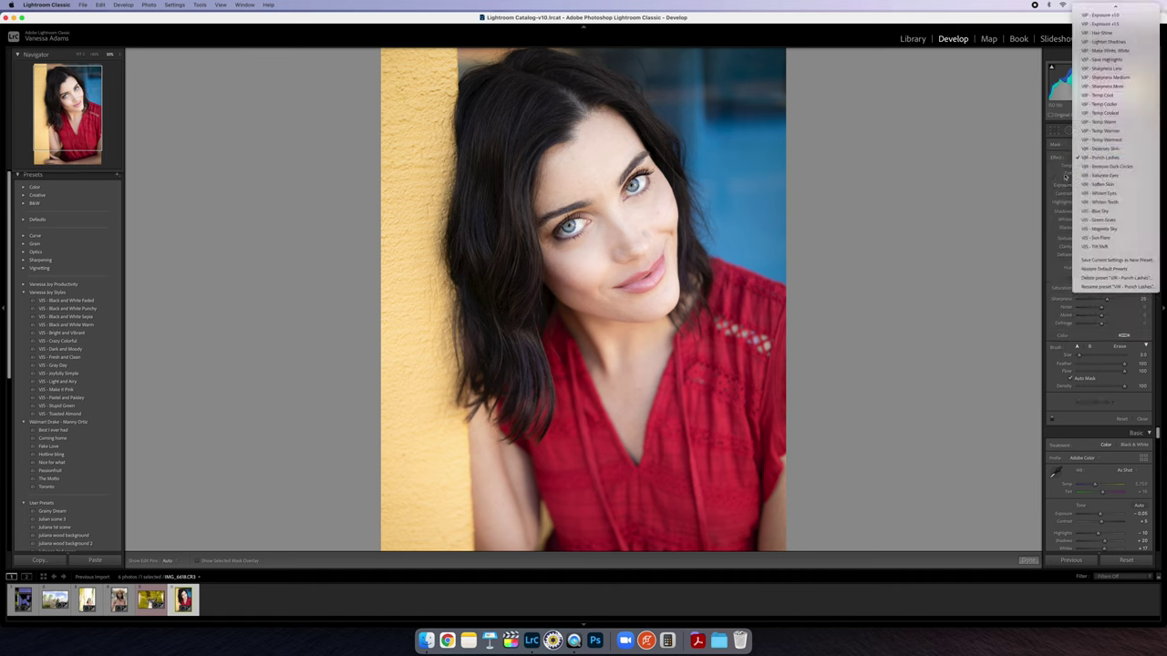
left_click(1104, 175)
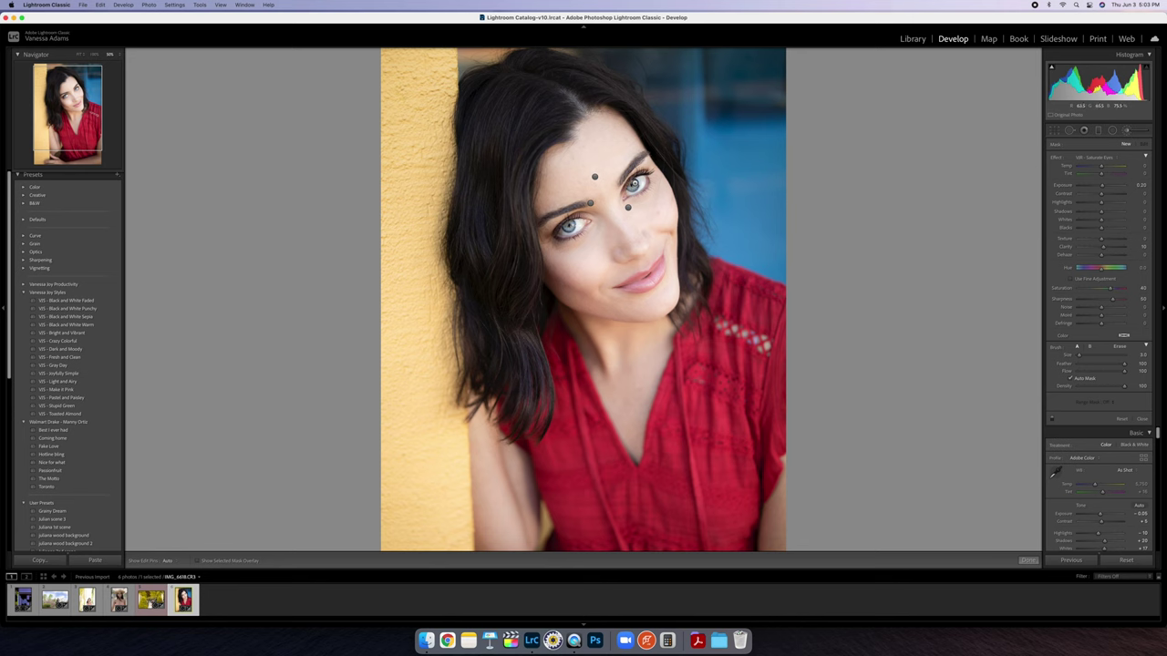
left_click(627, 207)
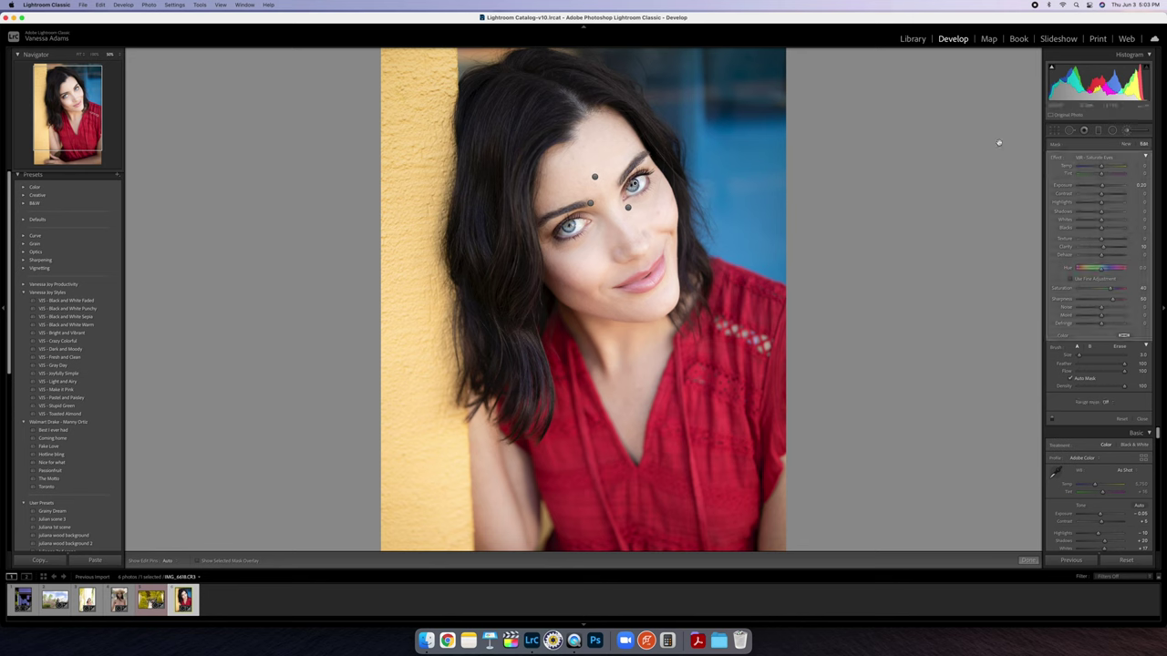
Add a new brush mask with VJR - Whiten Eyes and paint it over the whites of the eyes.
left_click(1101, 157)
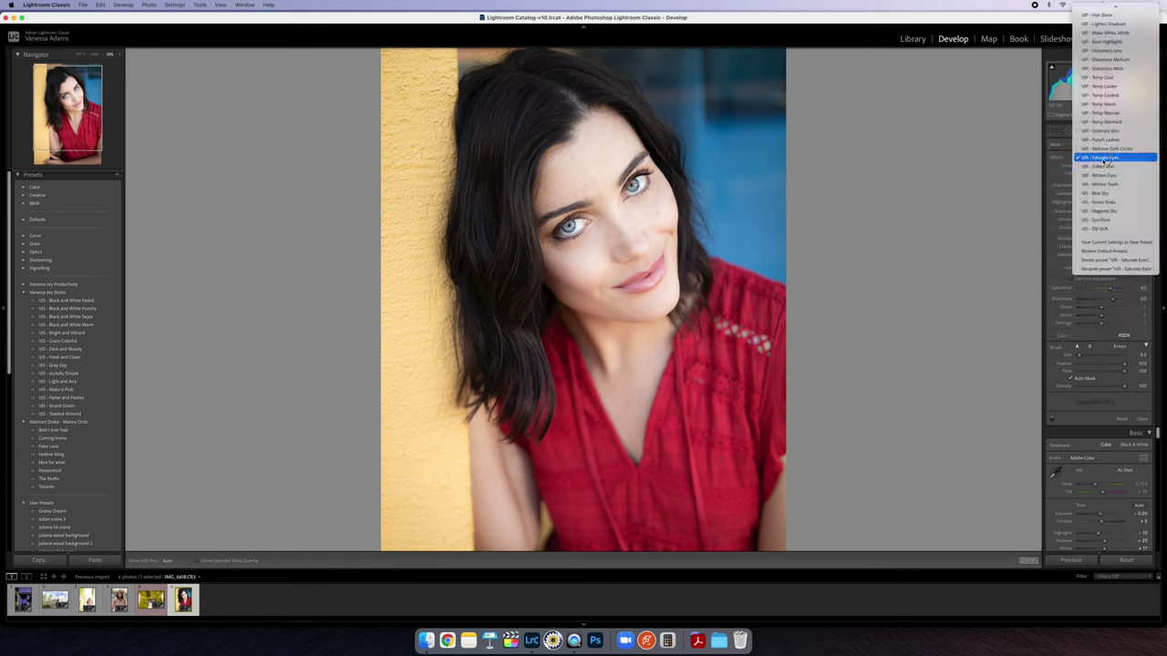
left_click(1103, 175)
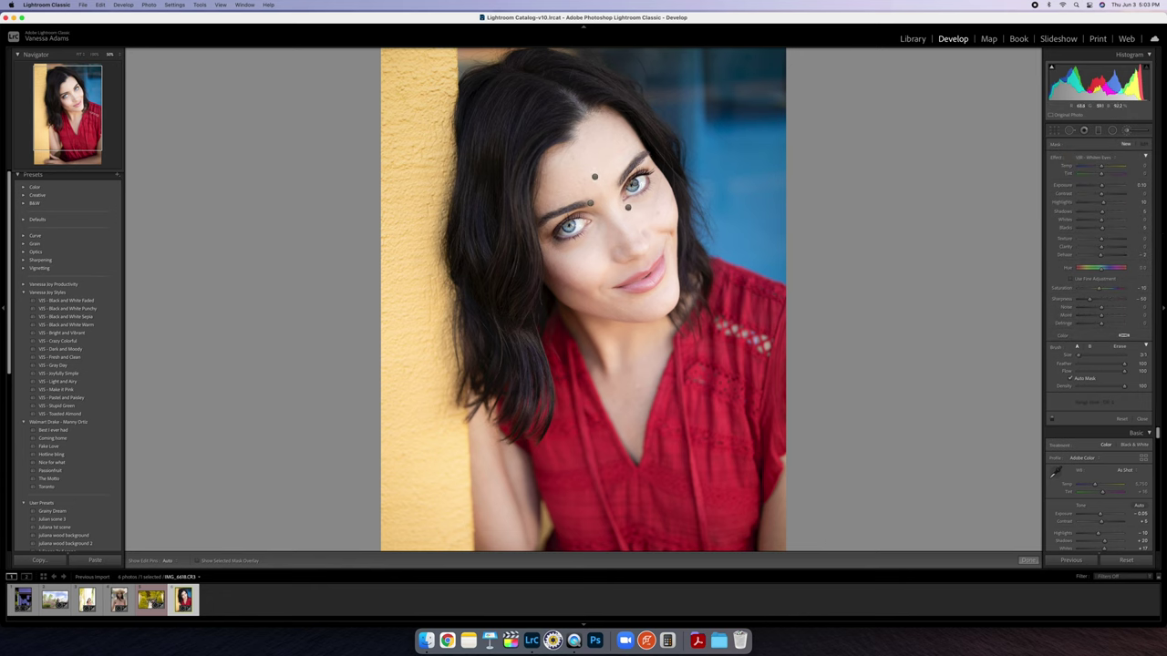
key("h")
left_click(629, 189)
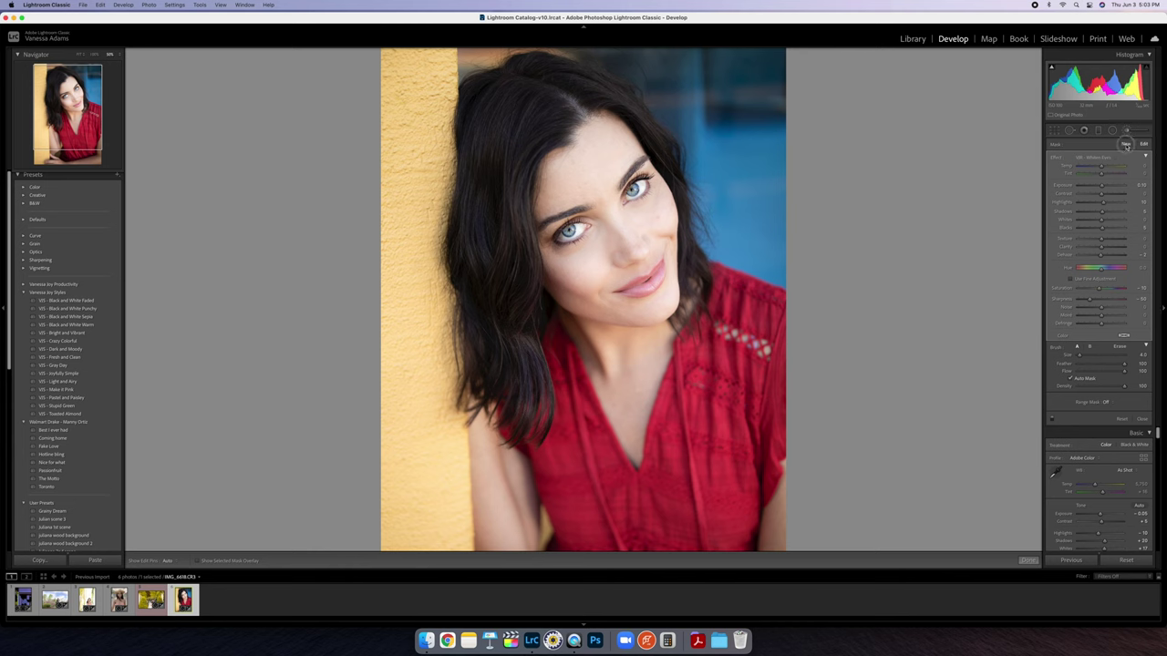
Paint a new VJP - Hair Shine brush mask over all the hair, lowering its overall Amount and raising its Whites.
left_click(1097, 159)
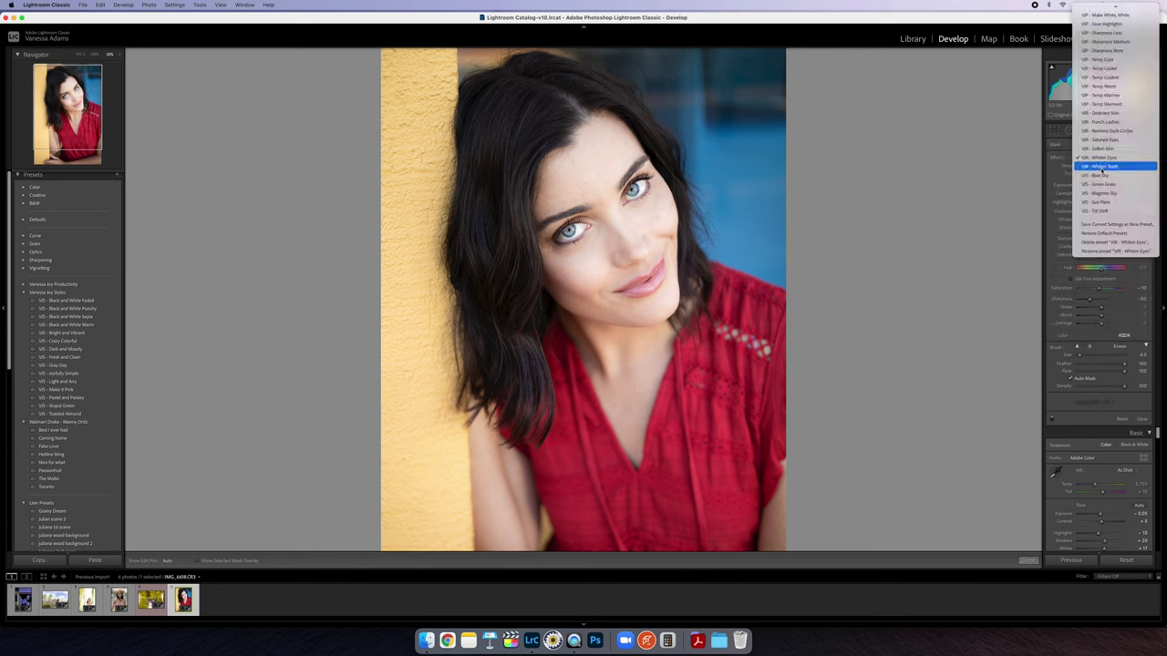
scroll(1103, 167, "up", 5)
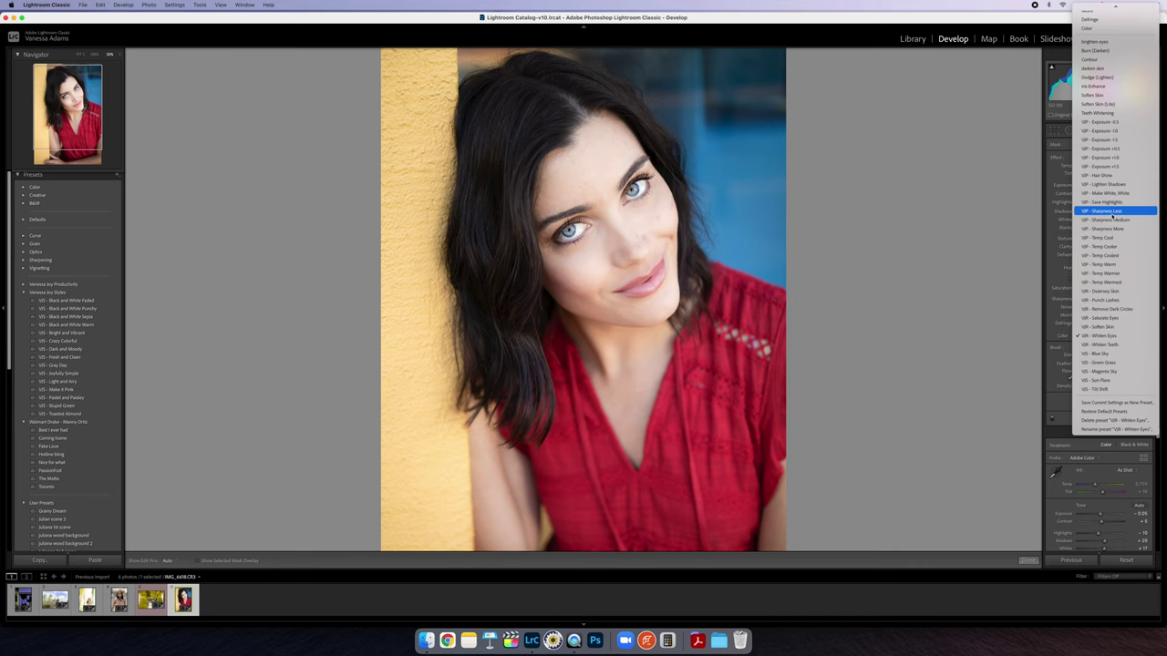
left_click(1108, 175)
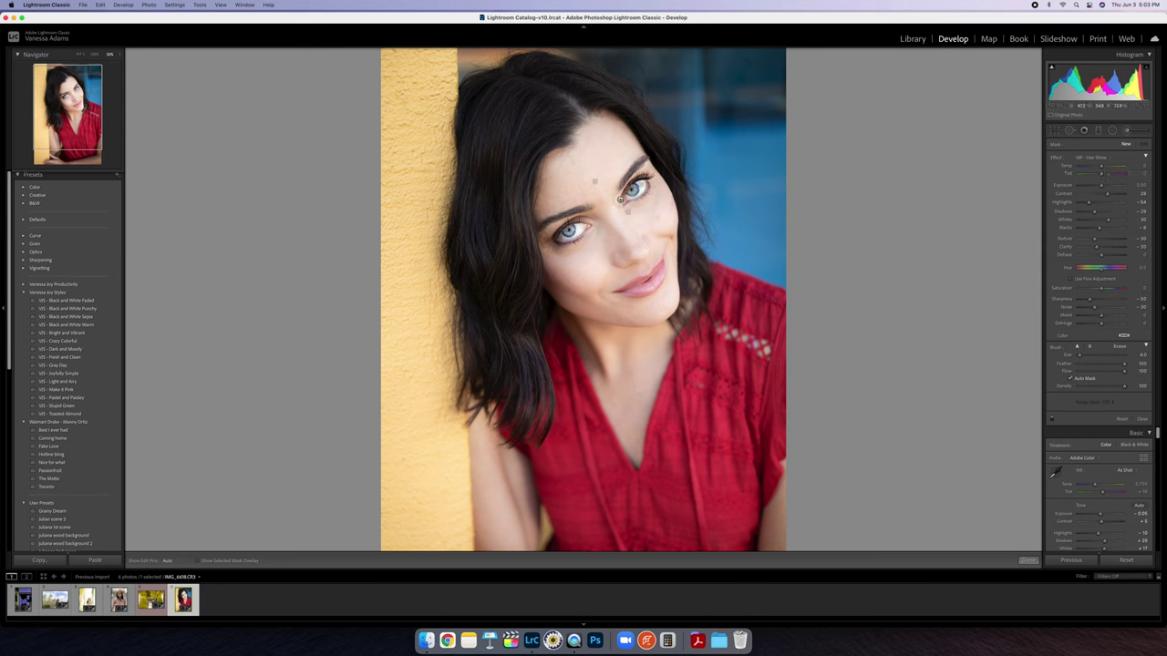
scroll(501, 142, "up", 5)
key("h")
left_click_drag(502, 292, 510, 369)
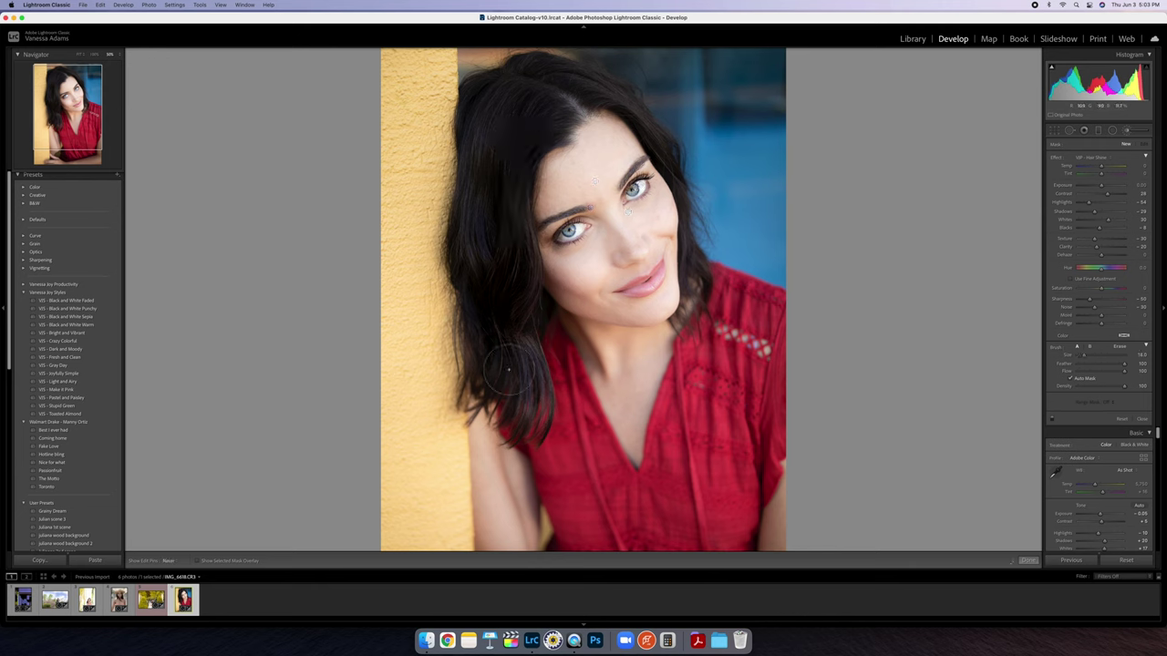
mouse_move(510, 86)
left_mouse_down()
mouse_move(491, 123)
mouse_move(521, 85)
mouse_move(605, 91)
mouse_move(576, 77)
mouse_move(653, 110)
mouse_move(694, 162)
mouse_move(727, 305)
left_mouse_up()
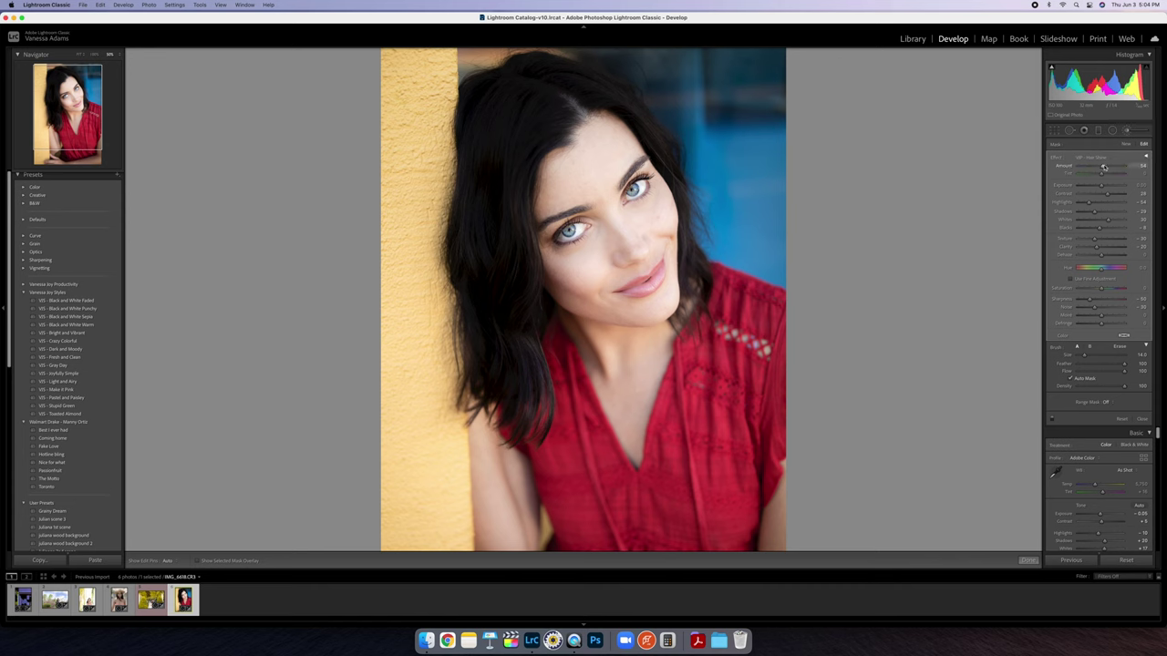
left_click(1144, 156)
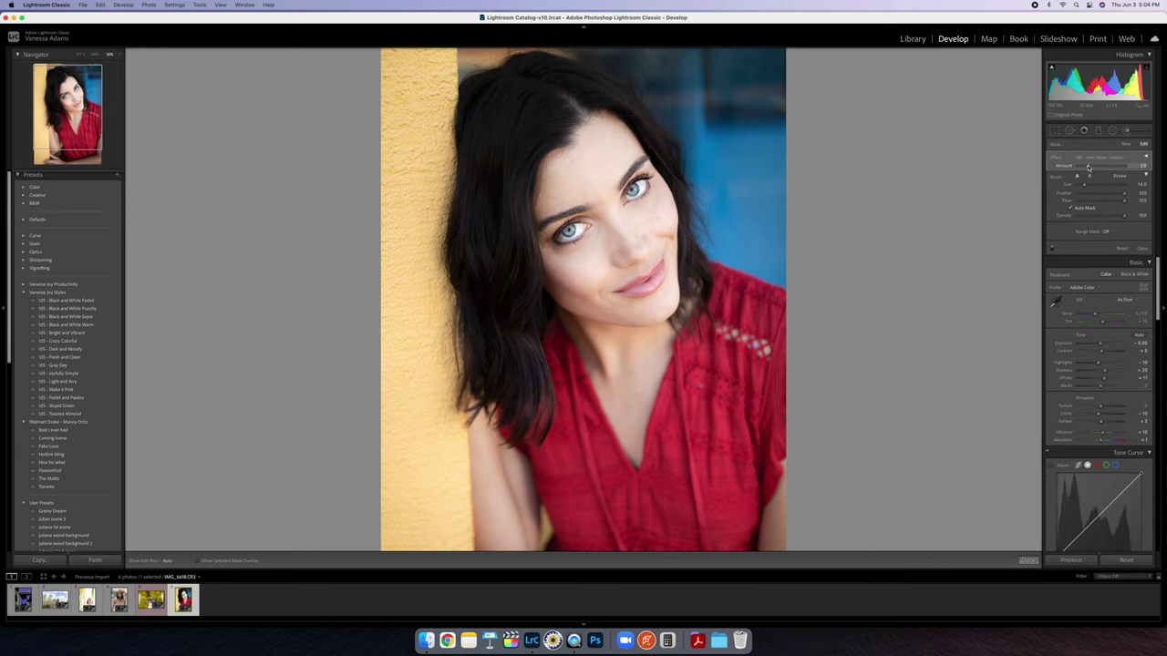
left_click(1145, 157)
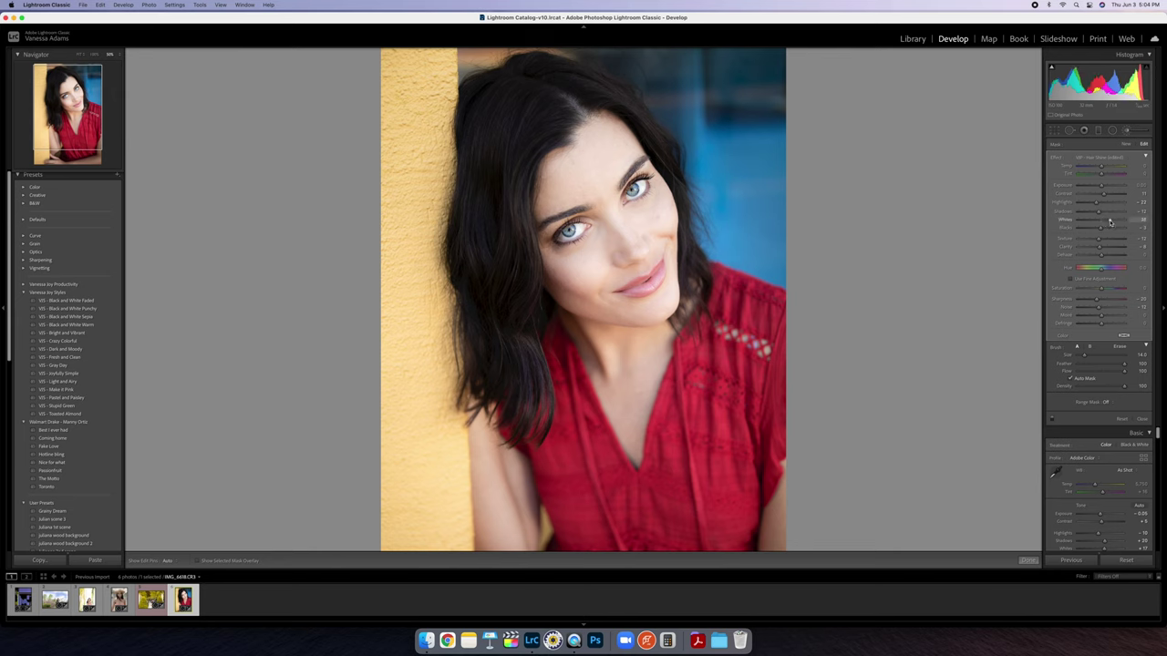
Add a new brush mask with the Contour effect and paint it along the jawline and under the chin.
left_click(1105, 158)
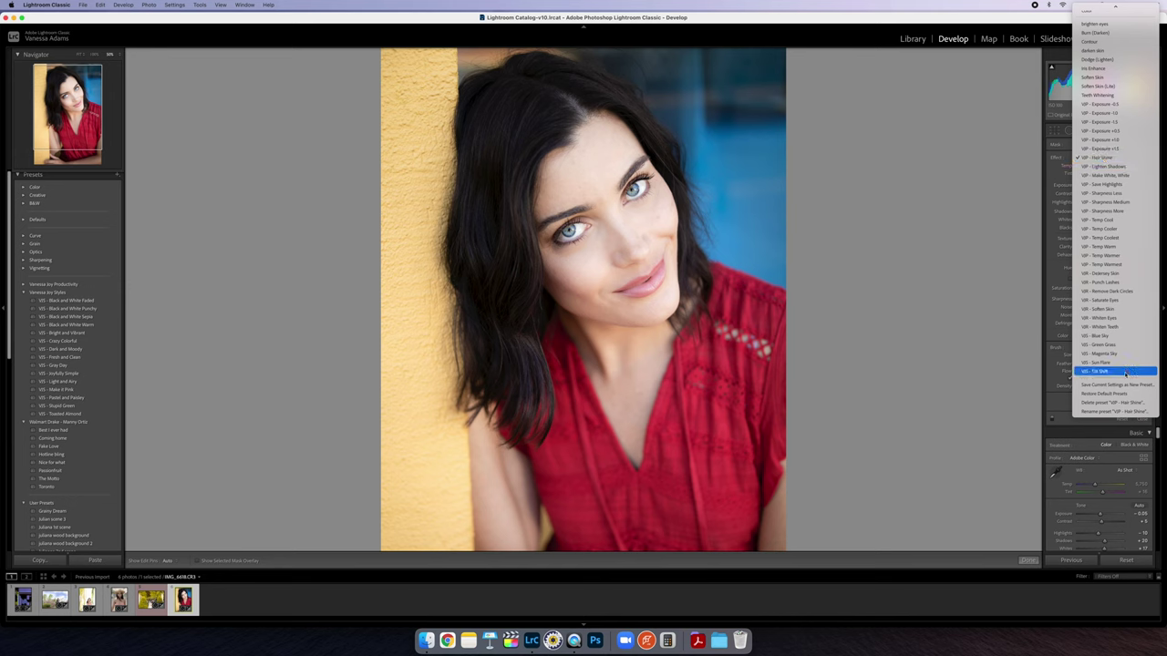
left_click(1092, 46)
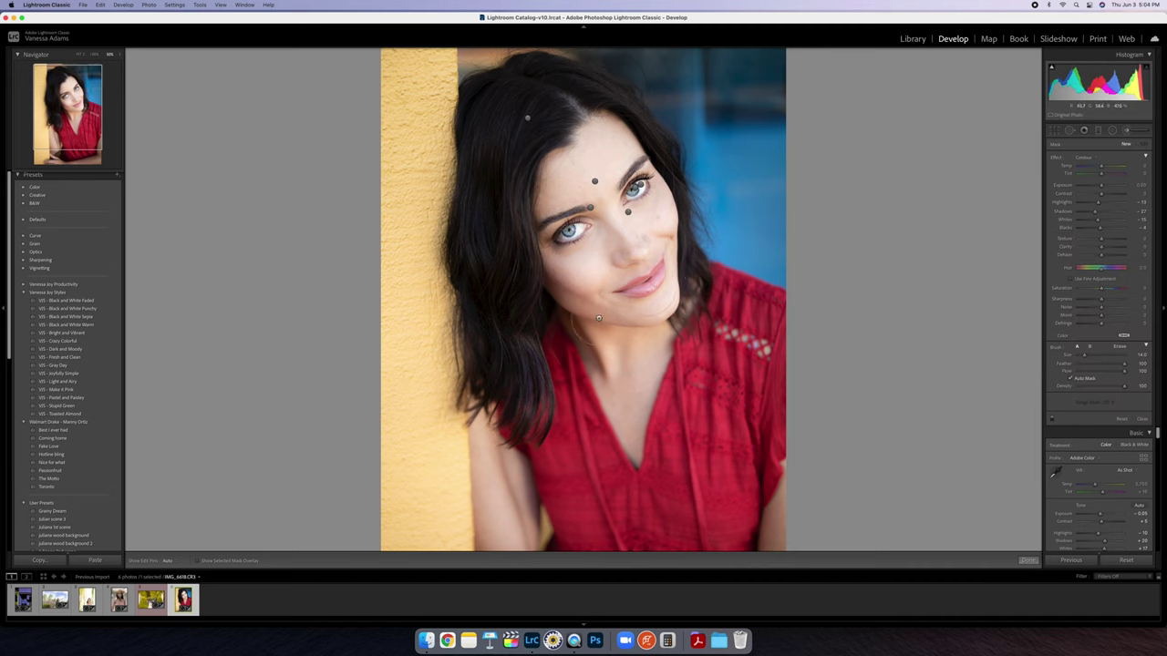
key("h")
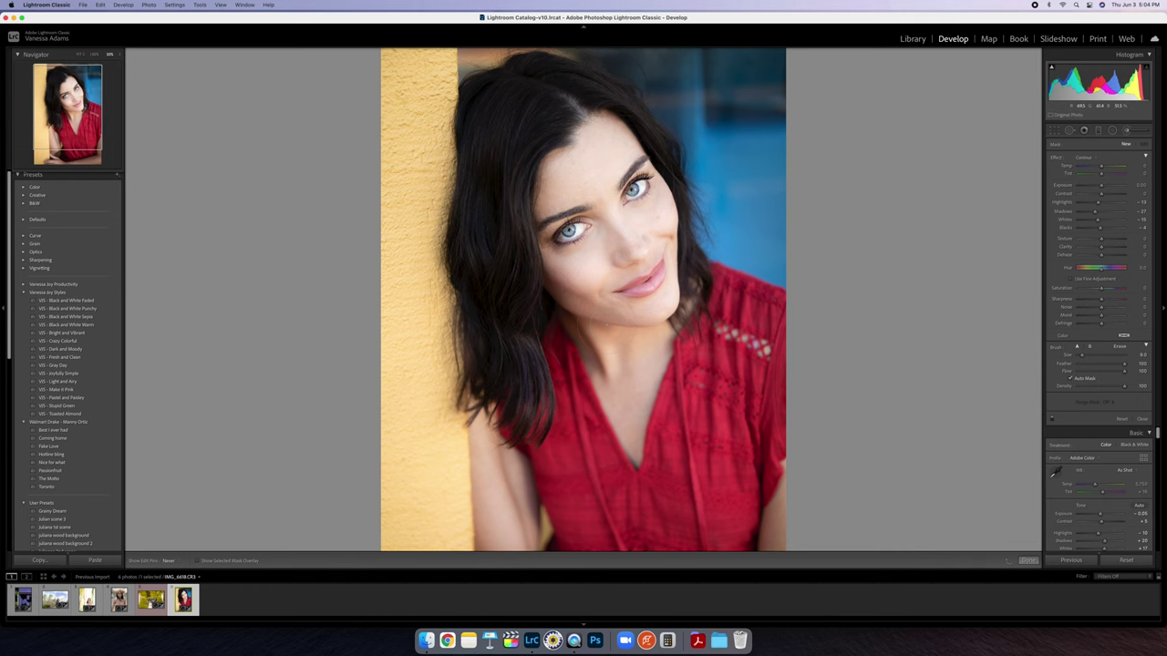
key("h")
scroll(551, 330, "up", 3)
mouse_move(612, 364)
left_mouse_down()
mouse_move(605, 417)
mouse_move(629, 432)
mouse_move(679, 349)
left_mouse_up()
Extend the Contour mask up the outer cheek and hairline, and along the nose with a smaller brush.
scroll(593, 401, "up", 3)
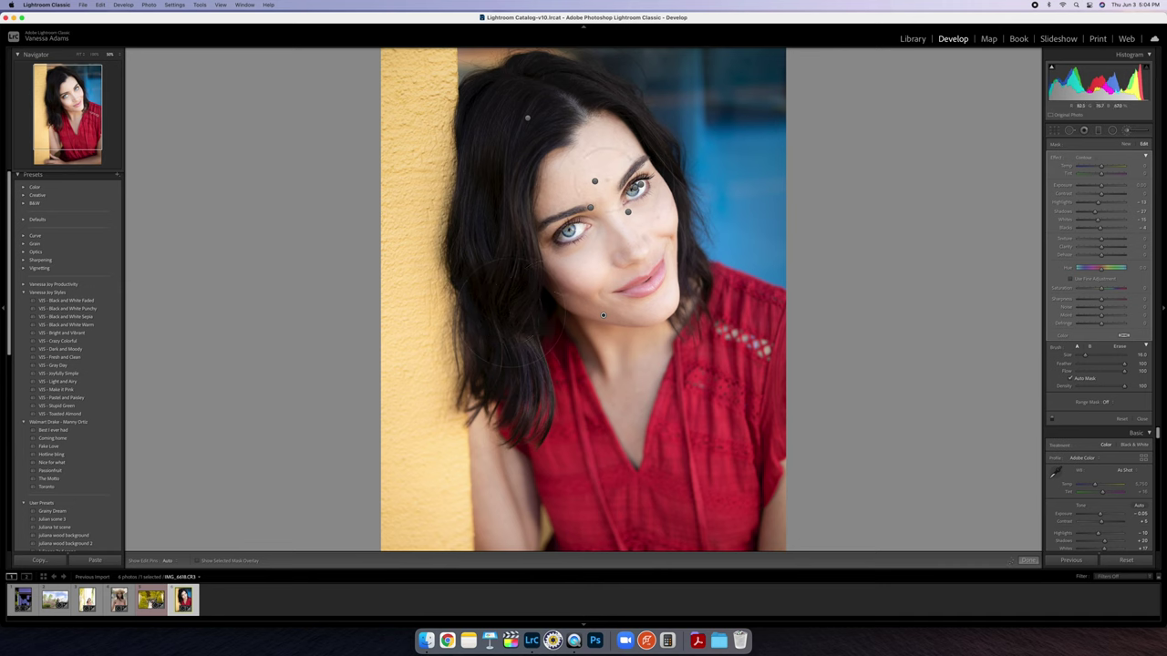
left_click_drag(678, 255, 667, 196)
scroll(629, 120, "down", 2)
key("h")
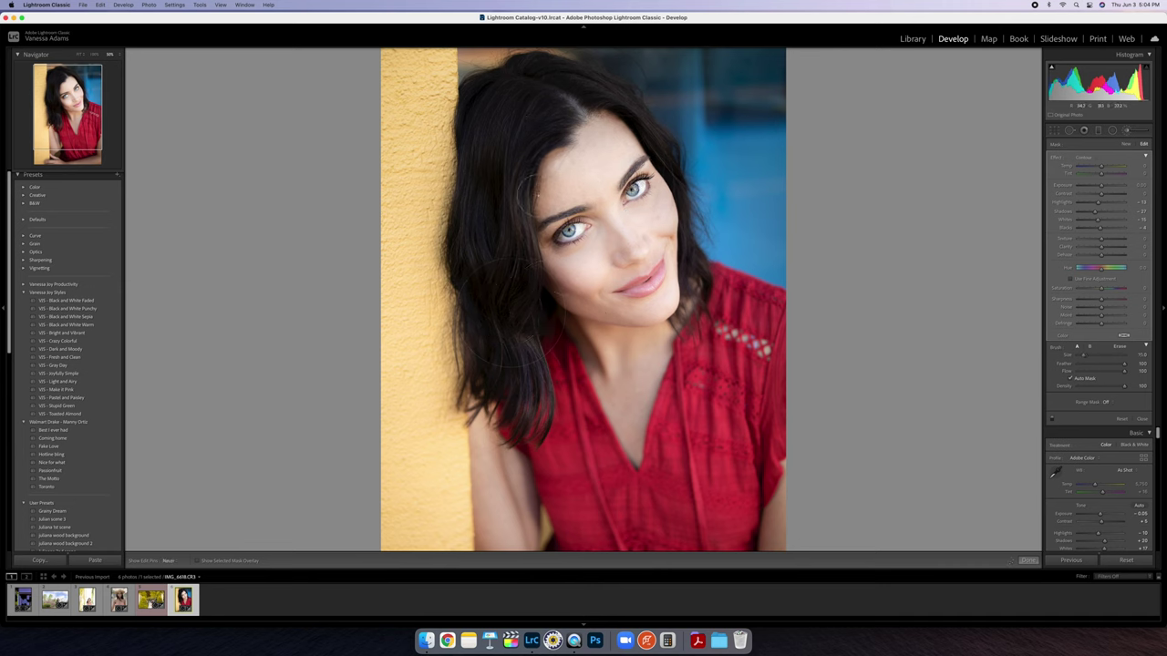
key("h")
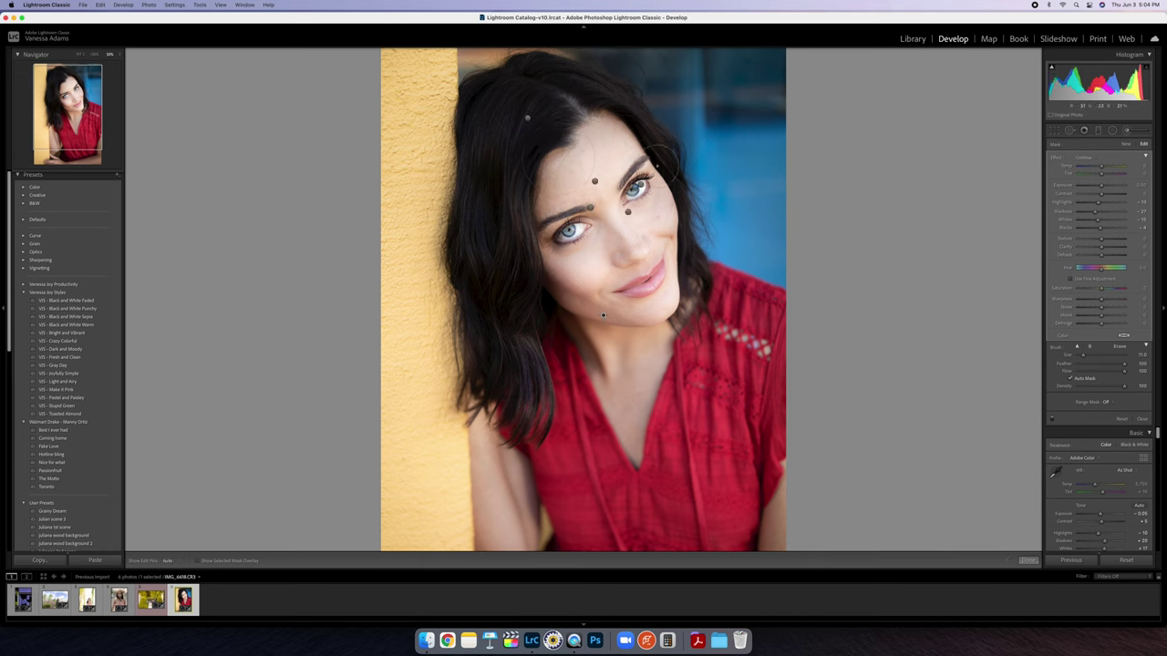
key("h")
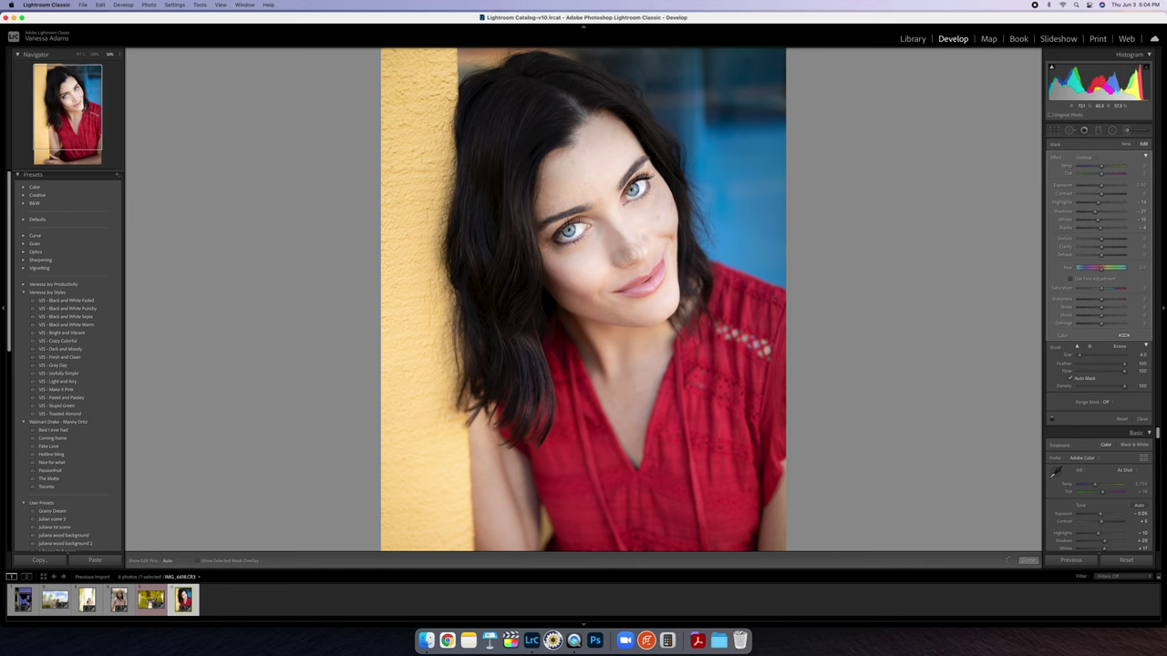
left_click_drag(639, 236, 617, 209)
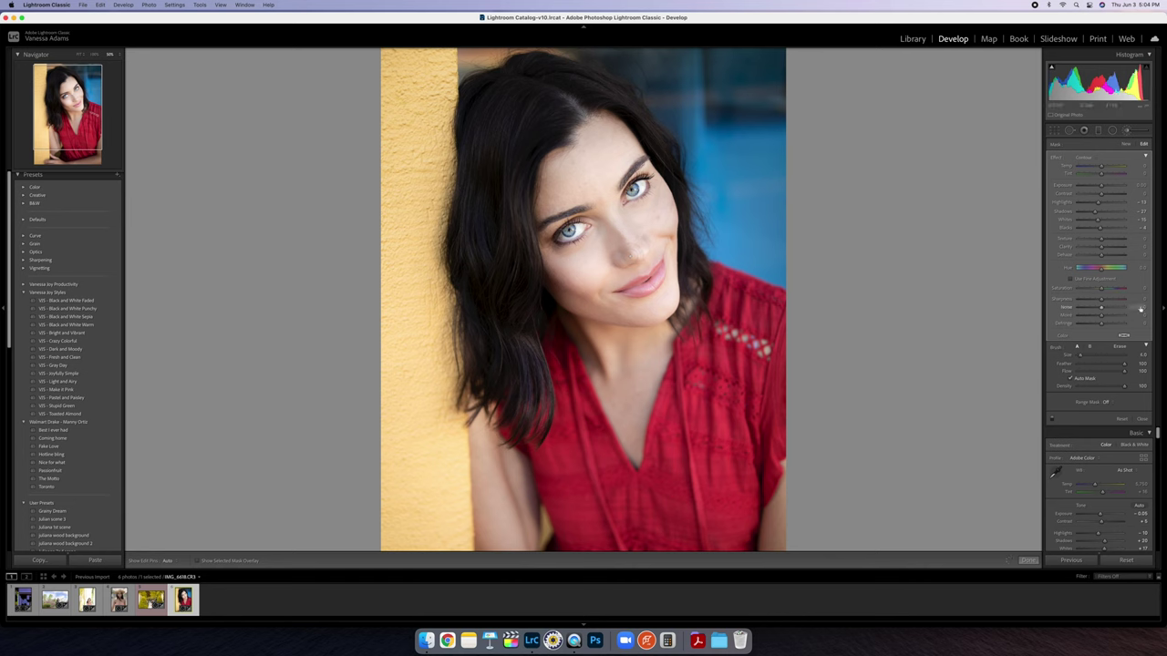
Switch the Contour mask's brush to Erase with Flow 85, and compare the portrait with its original.
left_click(1119, 347)
key("h")
key("h")
key("8")
key("5")
key("h")
key("h")
key("backslash")
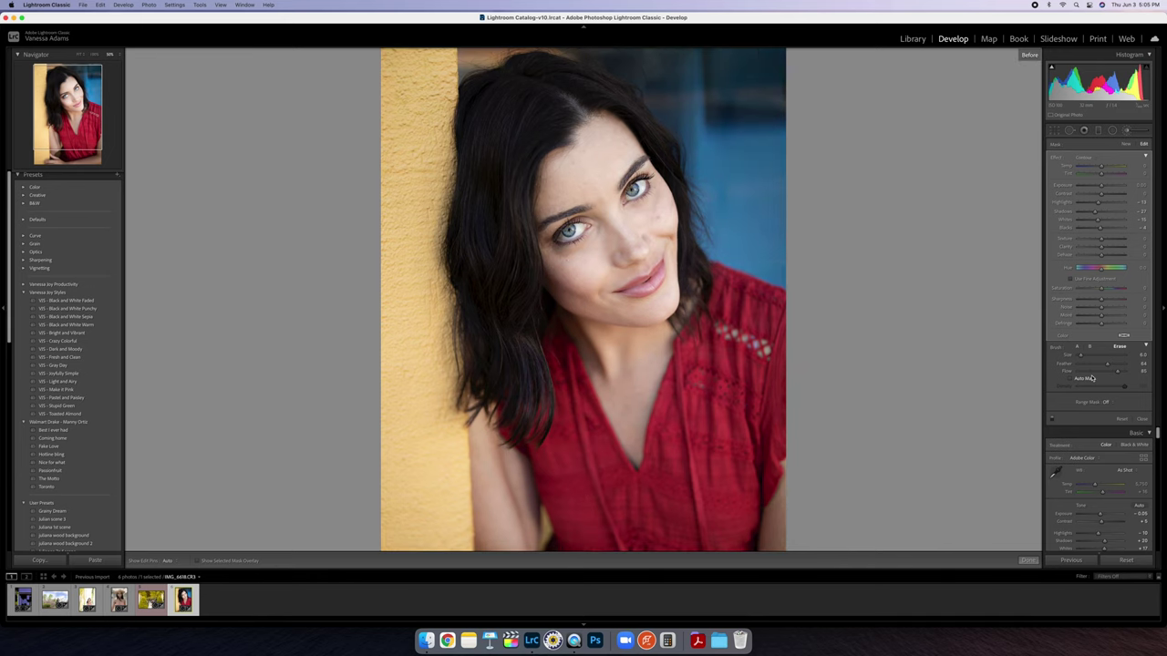
Compare the portrait with its original, and add a brush mask with the VJR - Soften Skin effect beside the outer eye.
key("backslash")
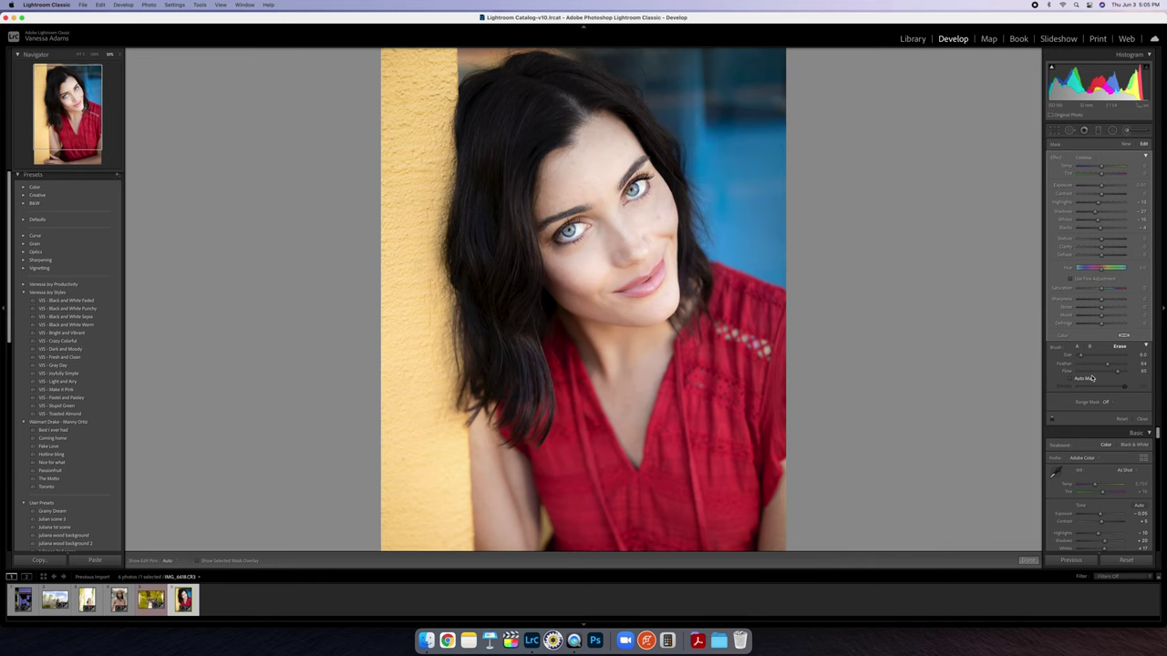
key("backslash")
key("backslash")
left_click(1085, 157)
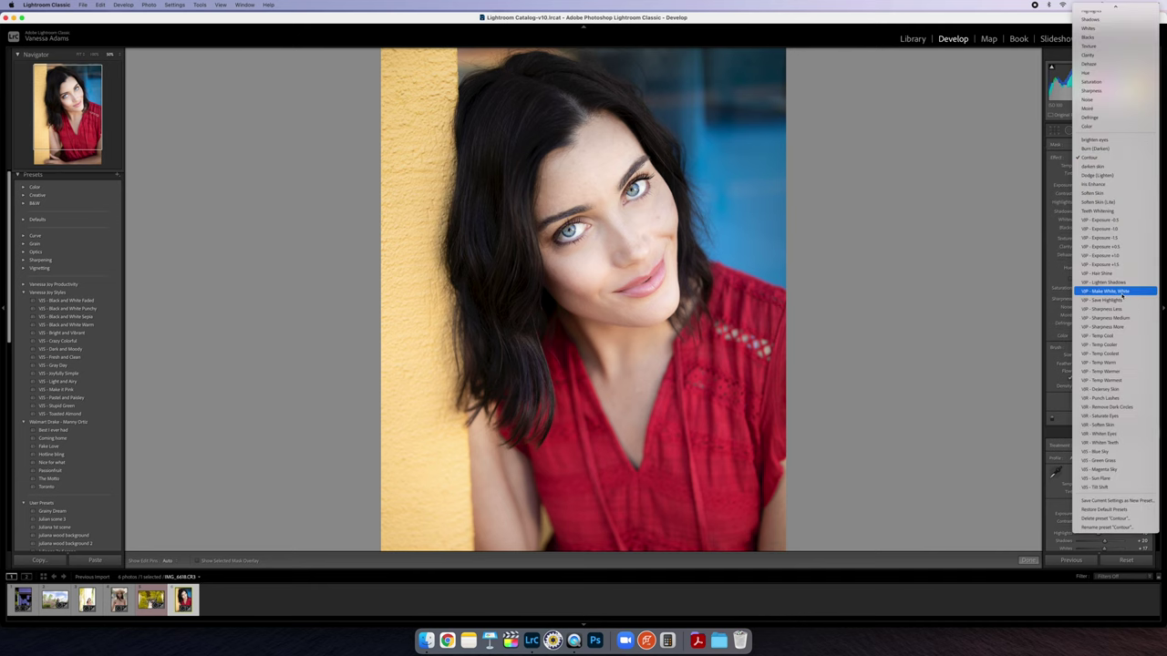
left_click(1119, 425)
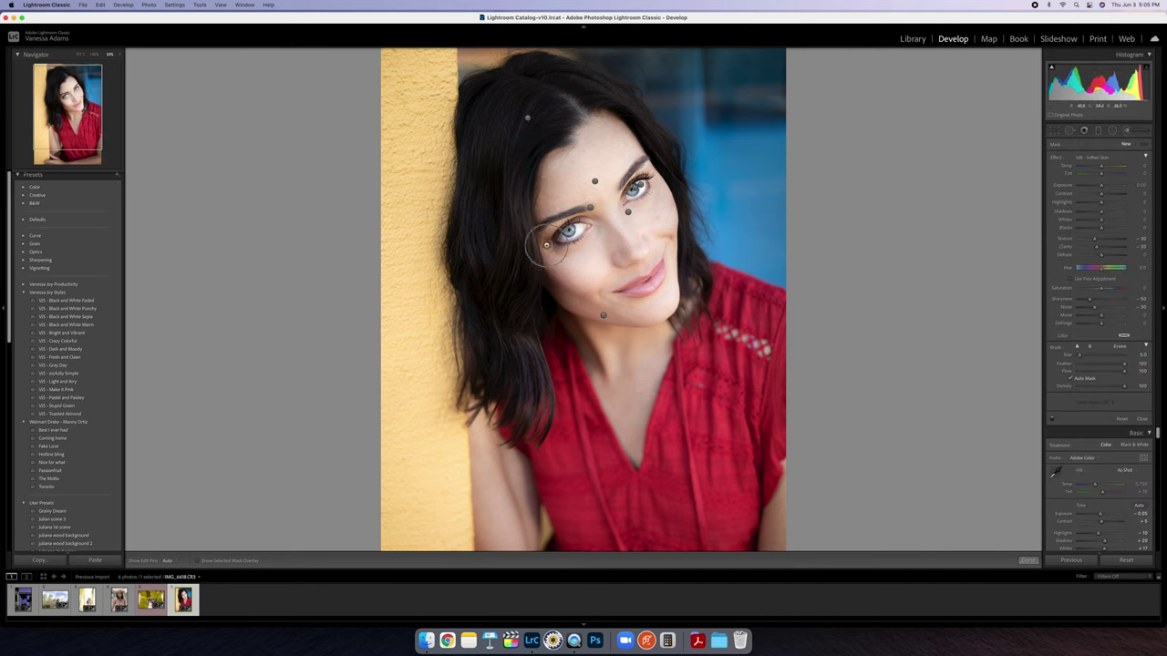
key("h")
key("h")
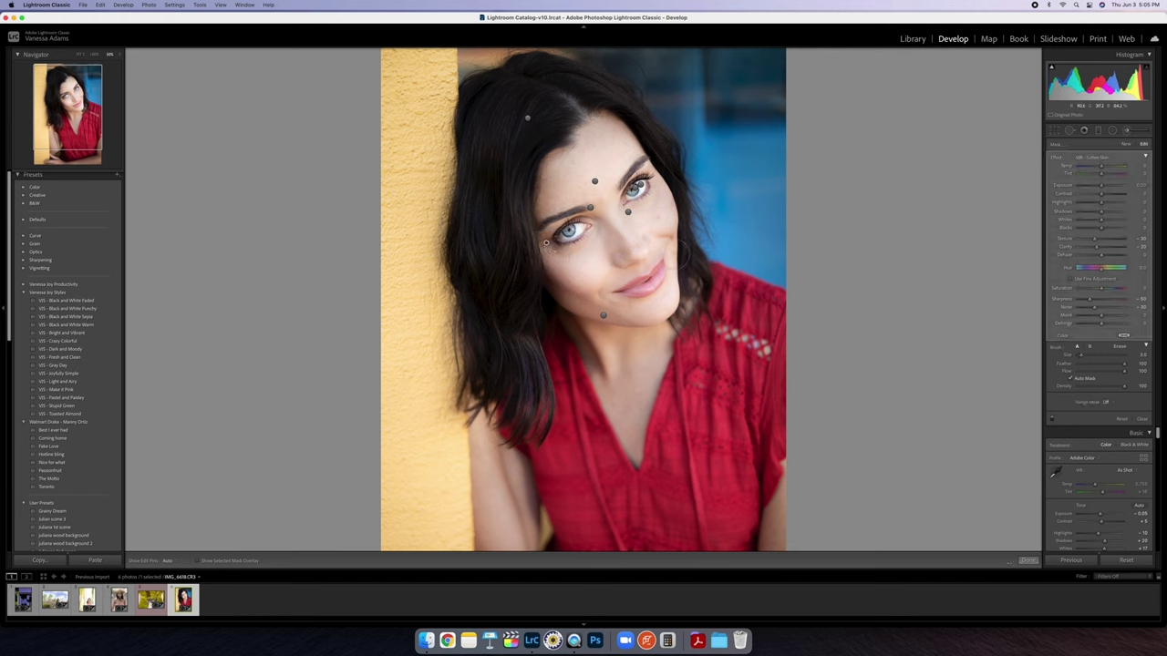
Heal spots on the cheek and beside the nose with the Spot Removal tool, undoing the last one.
left_click(1070, 131)
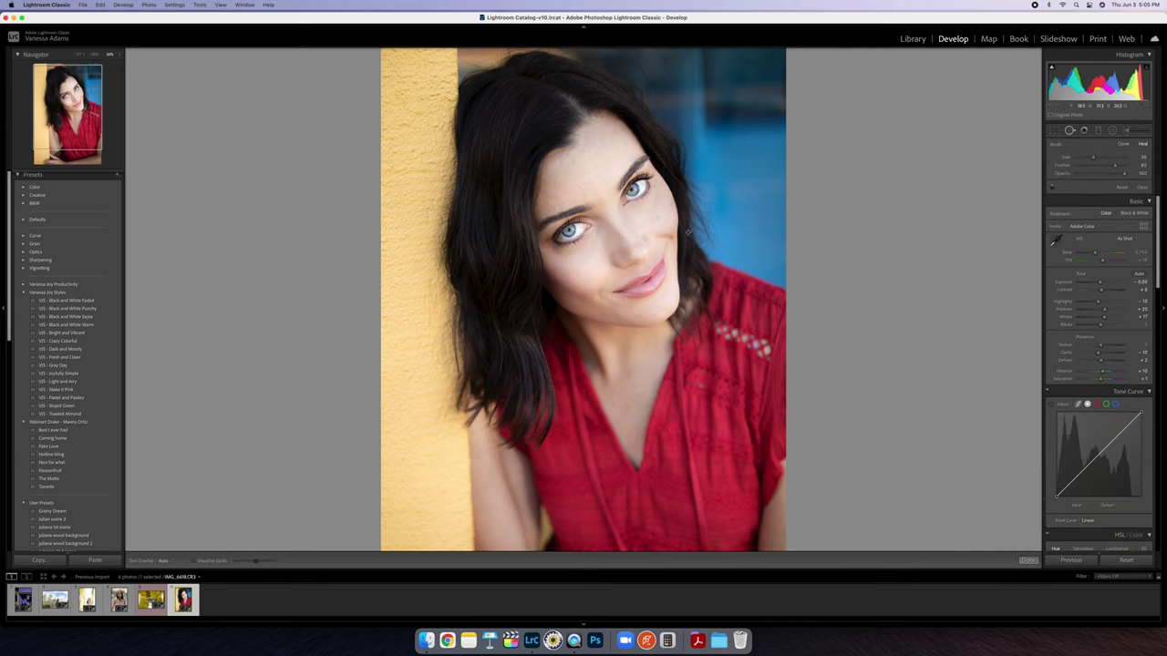
left_click(658, 217)
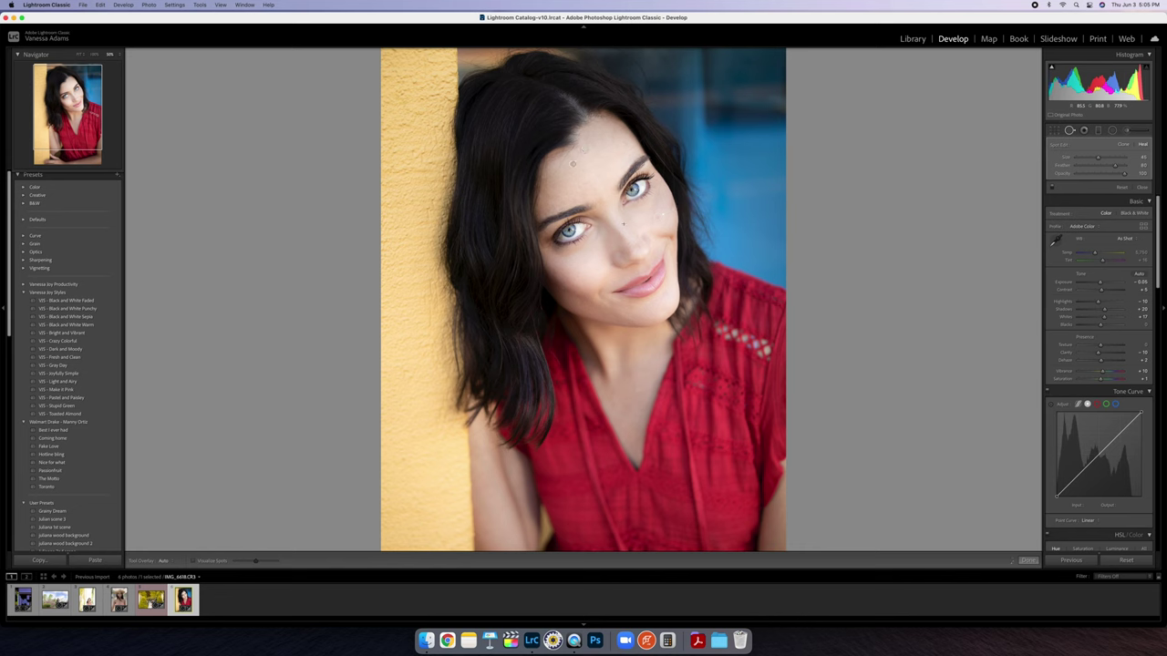
left_click(623, 224)
key("super+z")
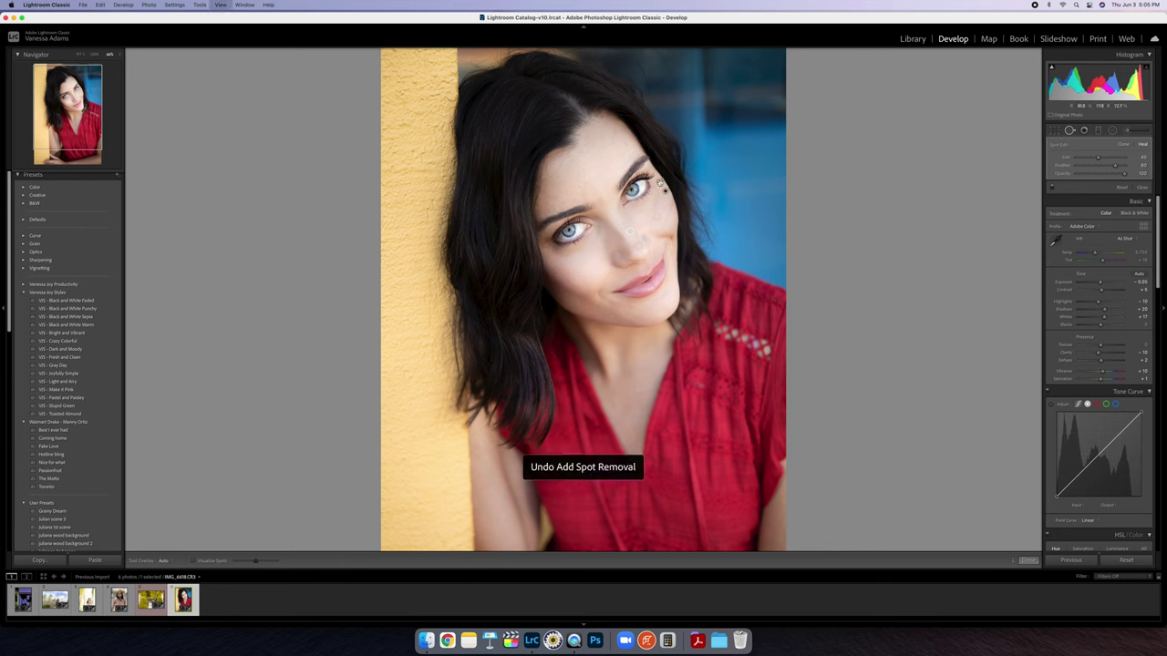
Heal the small spots on the cheek below the eye with a smaller Spot Removal brush.
key("super+equal")
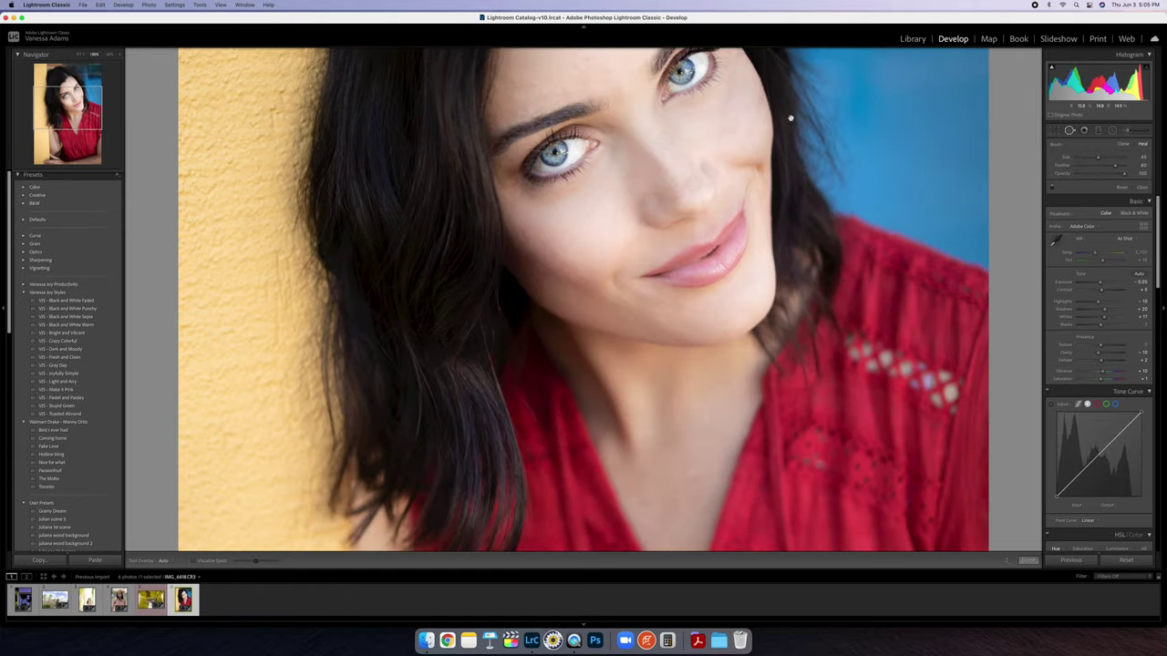
scroll(674, 180, "up", 3)
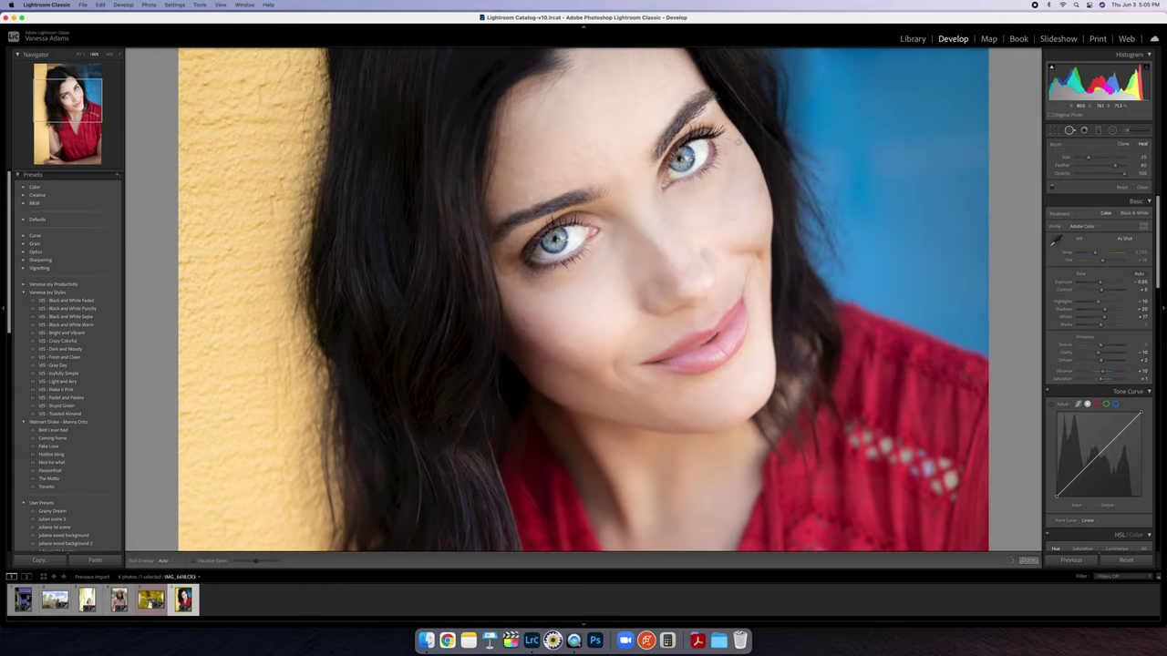
left_click_drag(740, 136, 715, 250)
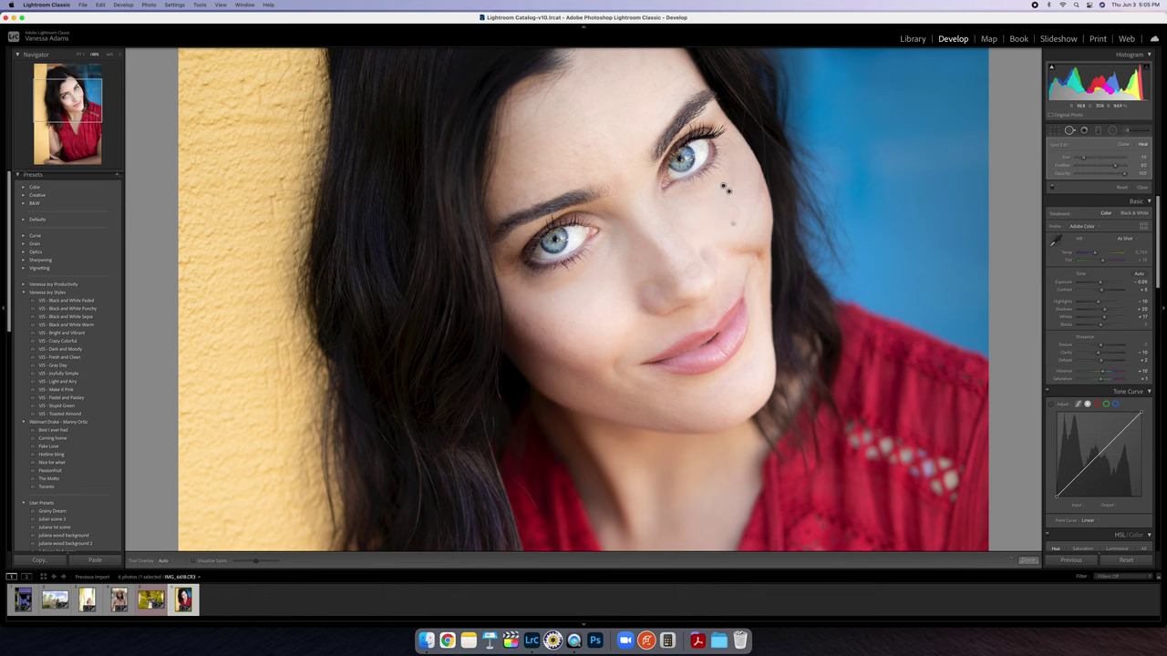
scroll(726, 247, "down", 3)
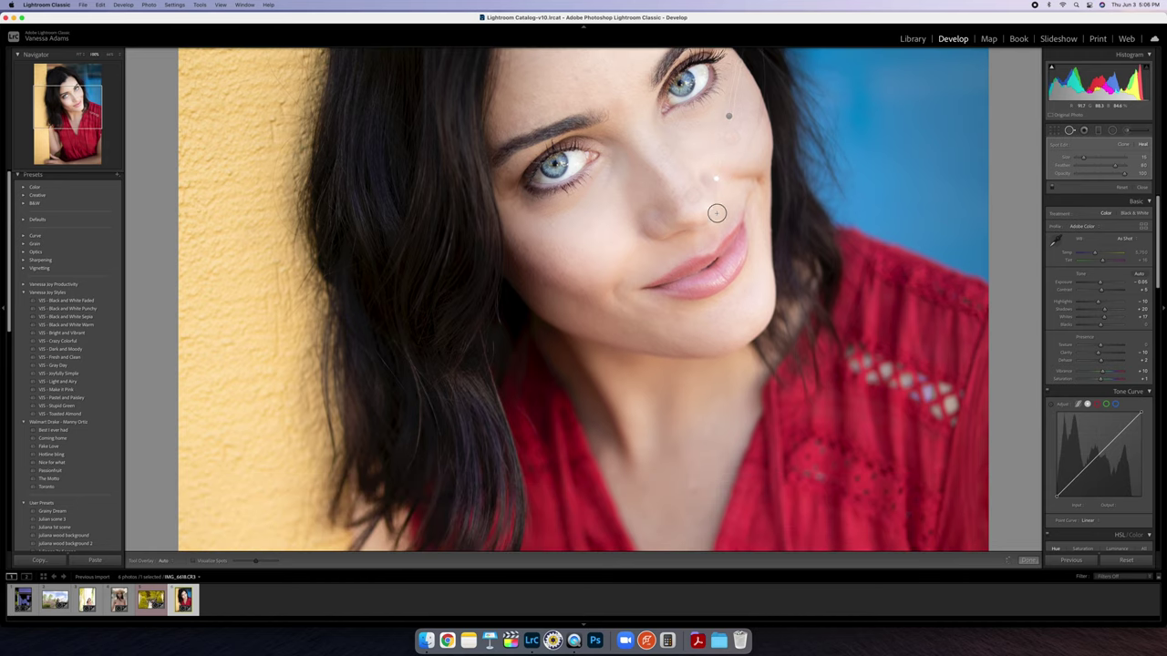
Heal the spots beside the nostril and along the outer edge of the cheek.
mouse_move(715, 179)
left_mouse_down()
mouse_move(727, 233)
mouse_move(717, 202)
left_mouse_up()
left_click(759, 118)
left_click_drag(760, 120, 759, 132)
left_click_drag(704, 195, 702, 288)
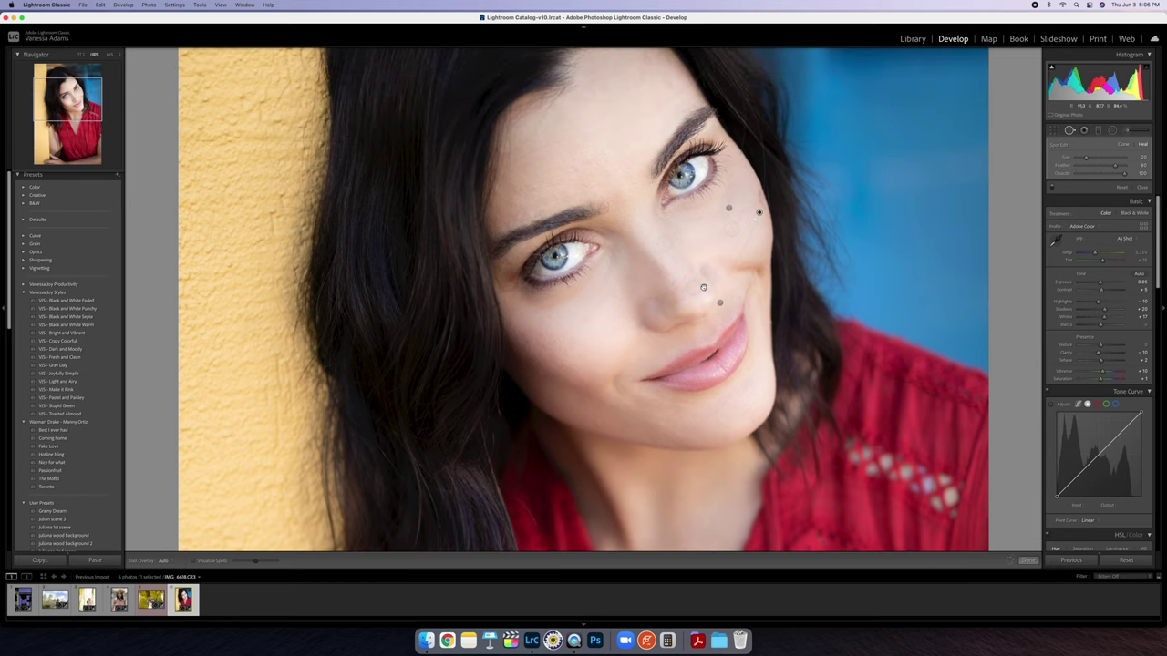
Heal the remaining spots on the forehead, beside the nose and on the cheek, and close the Spot Removal tool.
left_click_drag(704, 287, 594, 146)
left_click(594, 145)
left_click(720, 302)
left_click(753, 228)
left_click_drag(719, 289, 754, 228)
left_click(726, 208)
left_click(1142, 187)
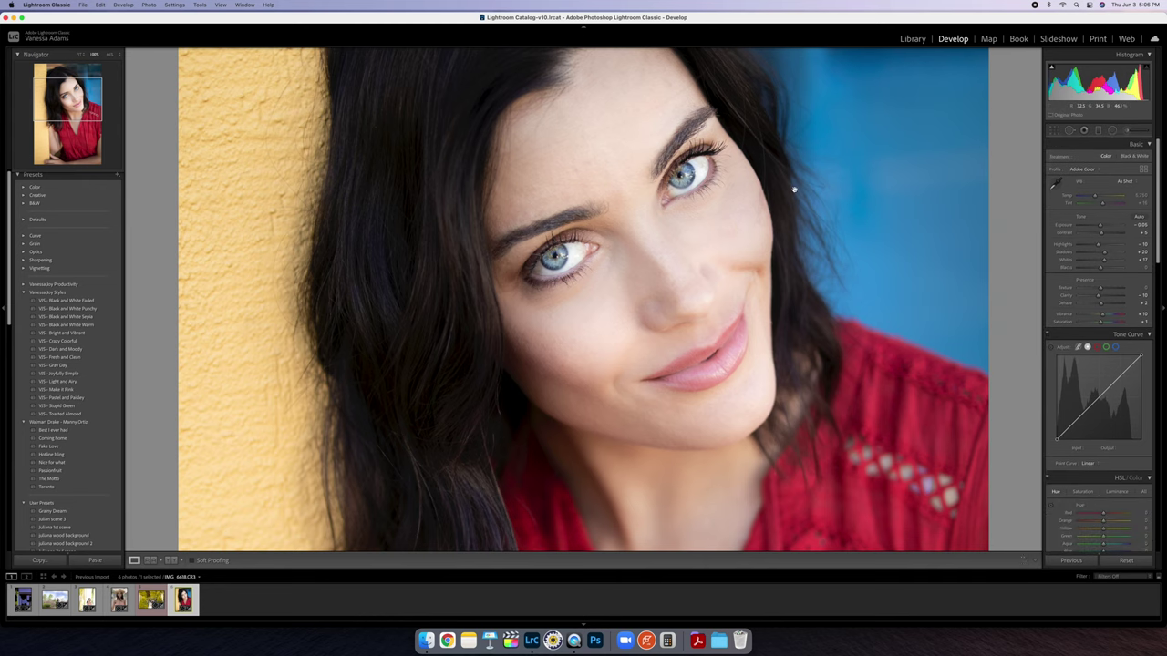
Compare the whole red-blouse portrait, and the wedding photo between the cone-shaped shrubs, with their originals.
left_click(794, 188)
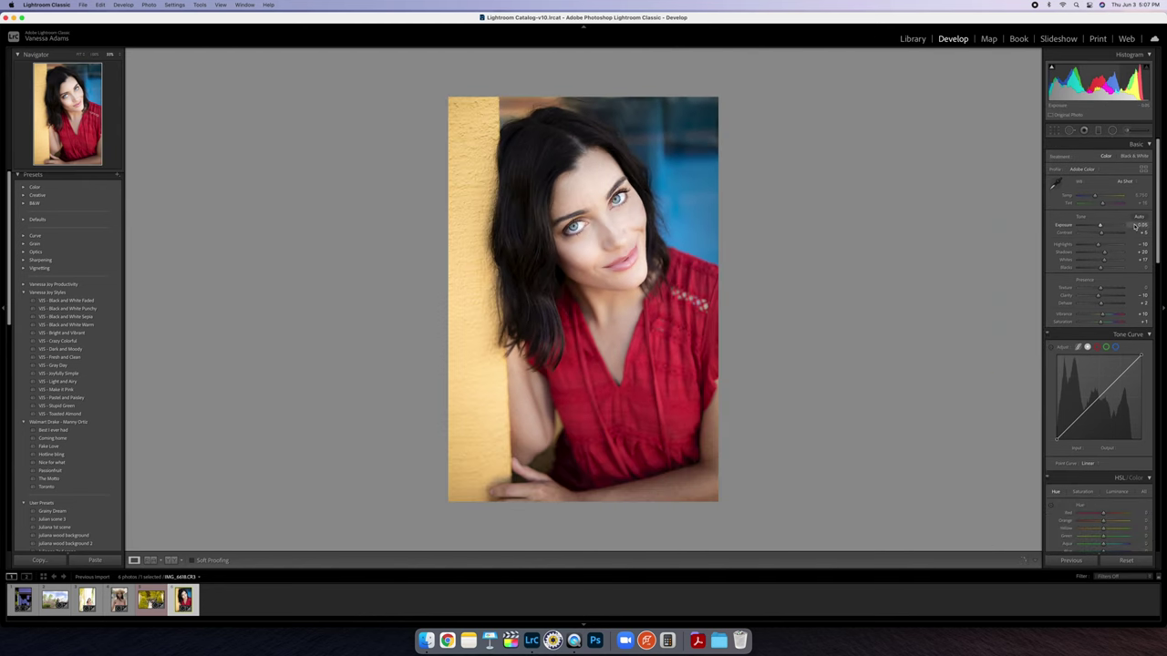
key("backslash")
key("backslash")
key("Left")
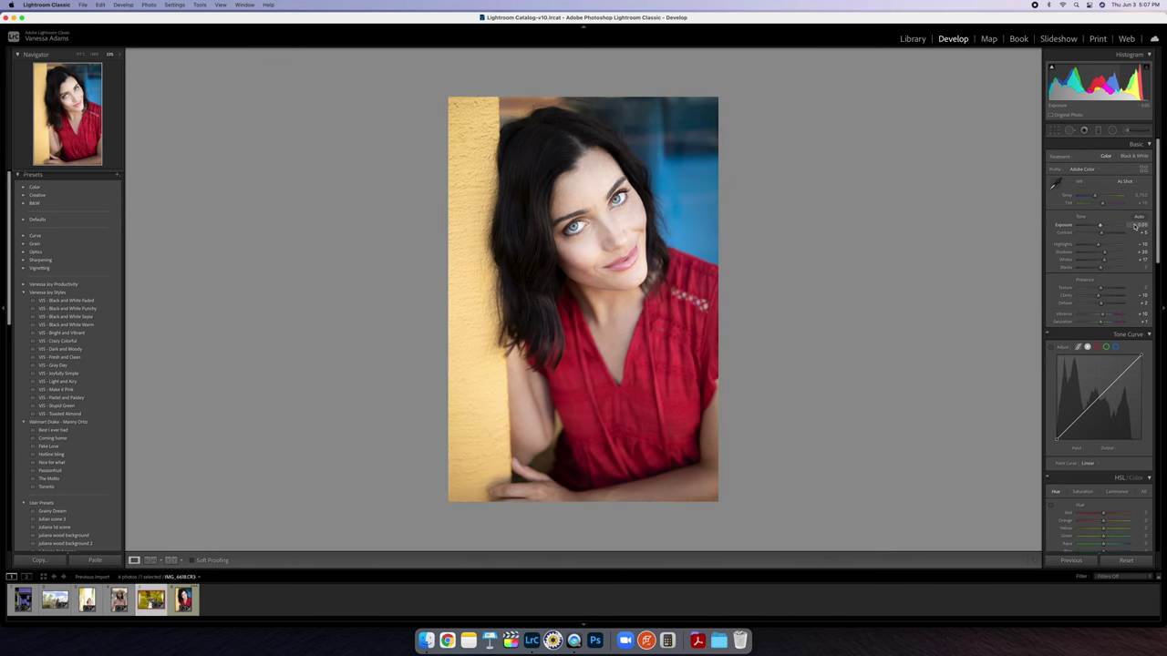
key("backslash")
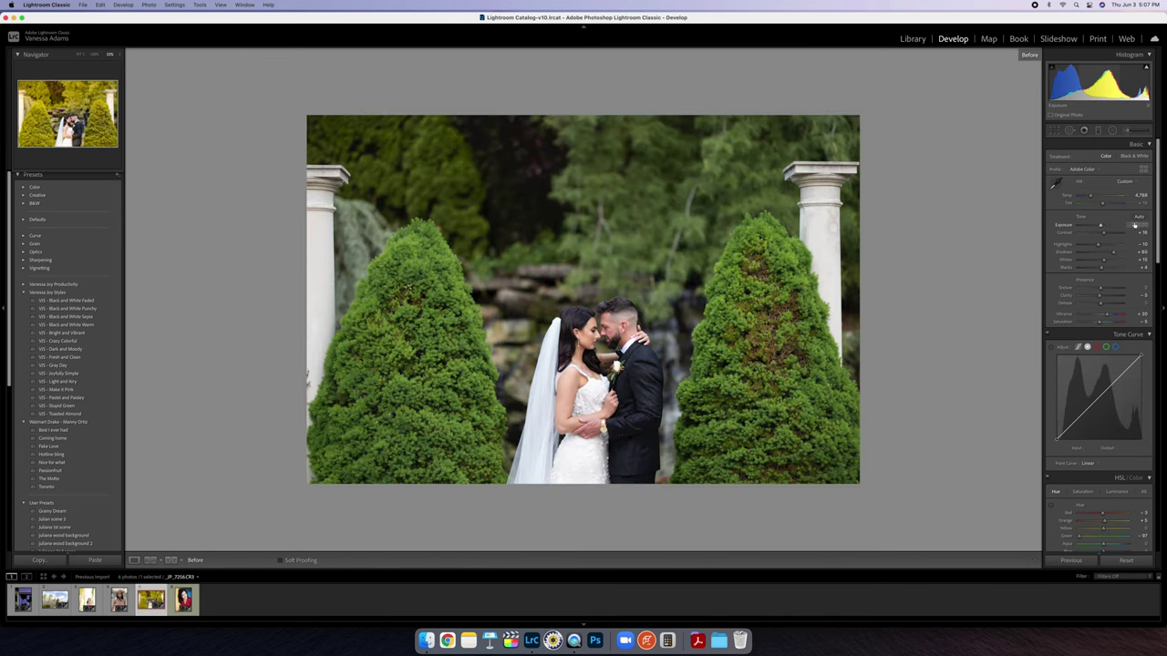
key("backslash")
Compare the portrait of the woman in the hat, and the one against the vine-covered wall, with their originals.
key("Left")
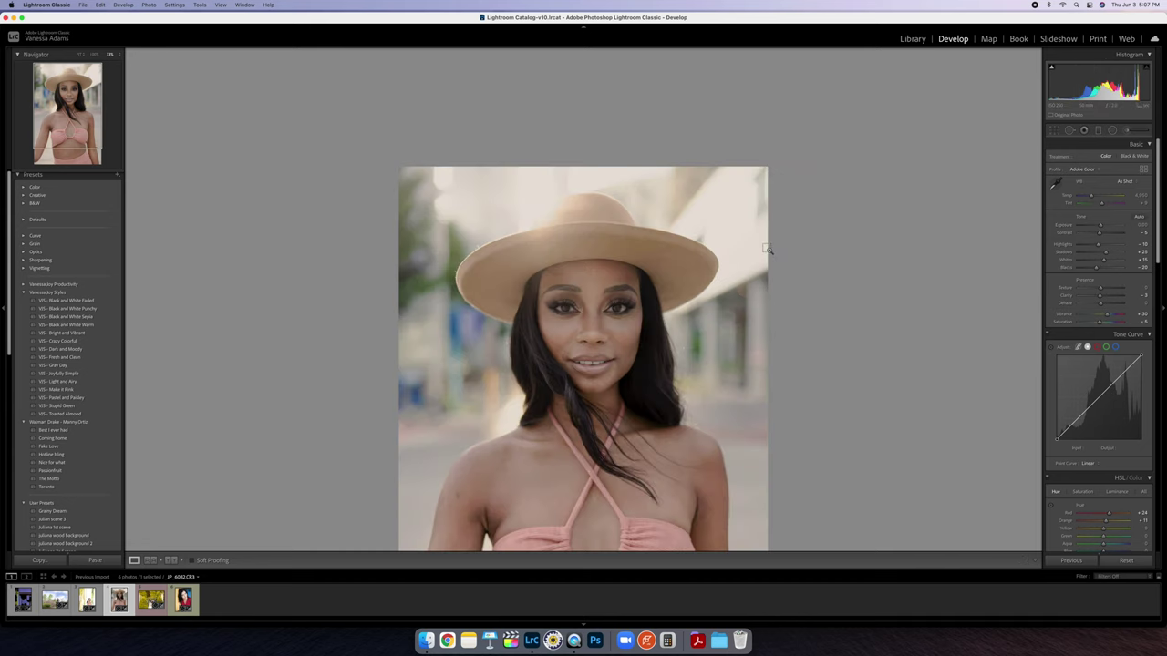
left_click(617, 372)
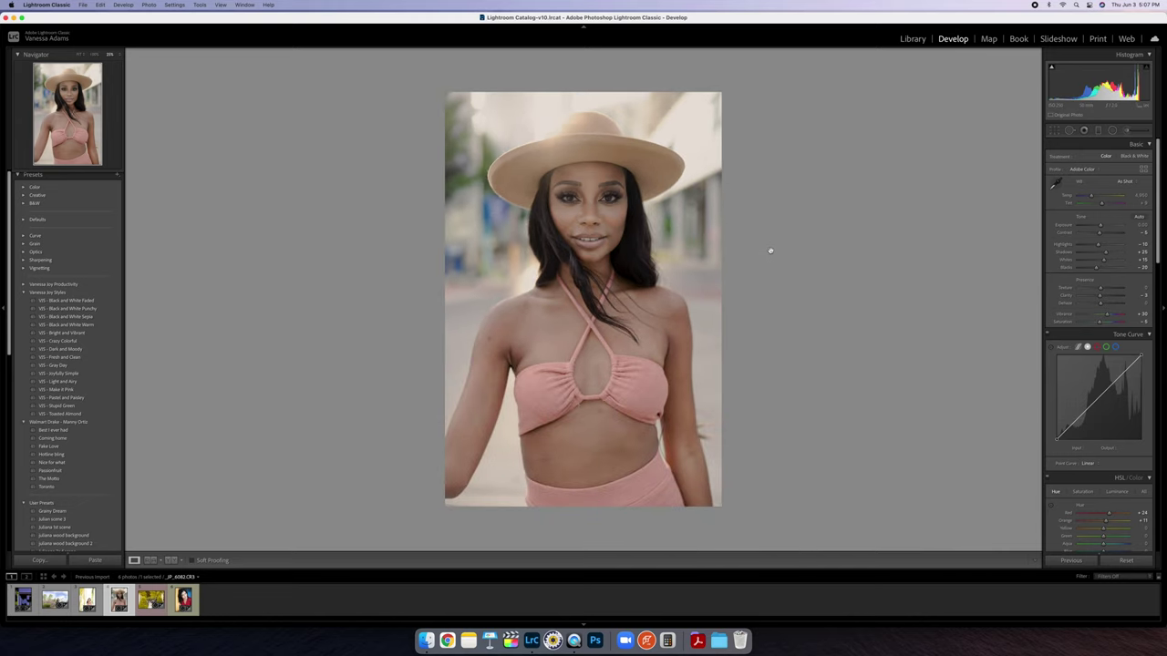
key("backslash")
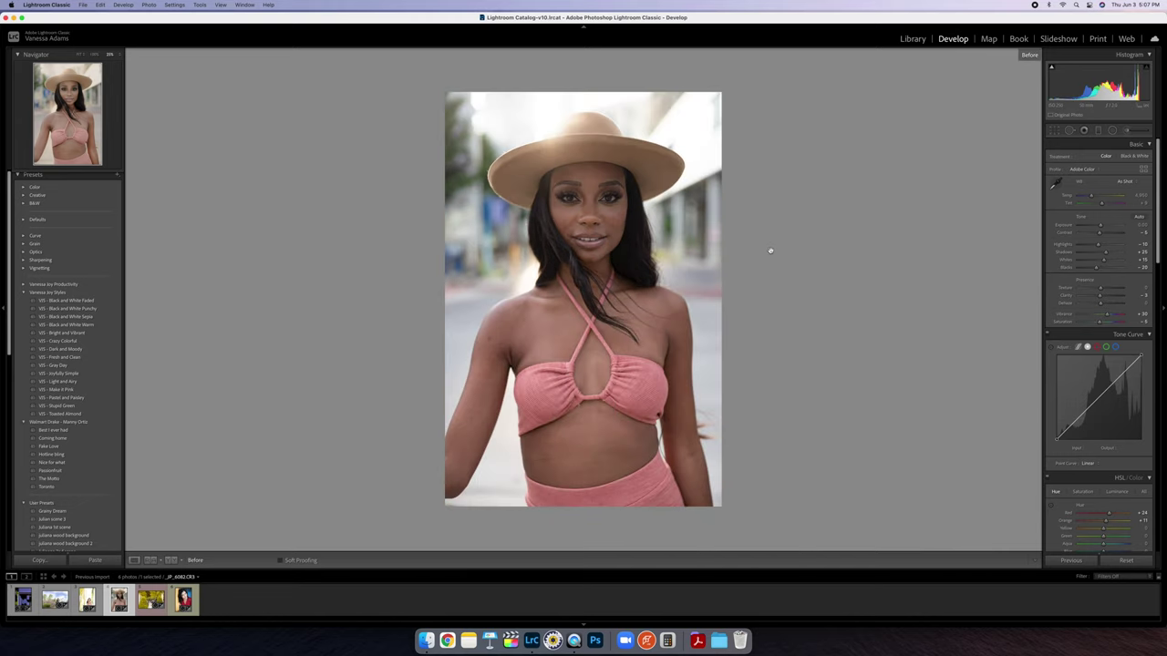
key("backslash")
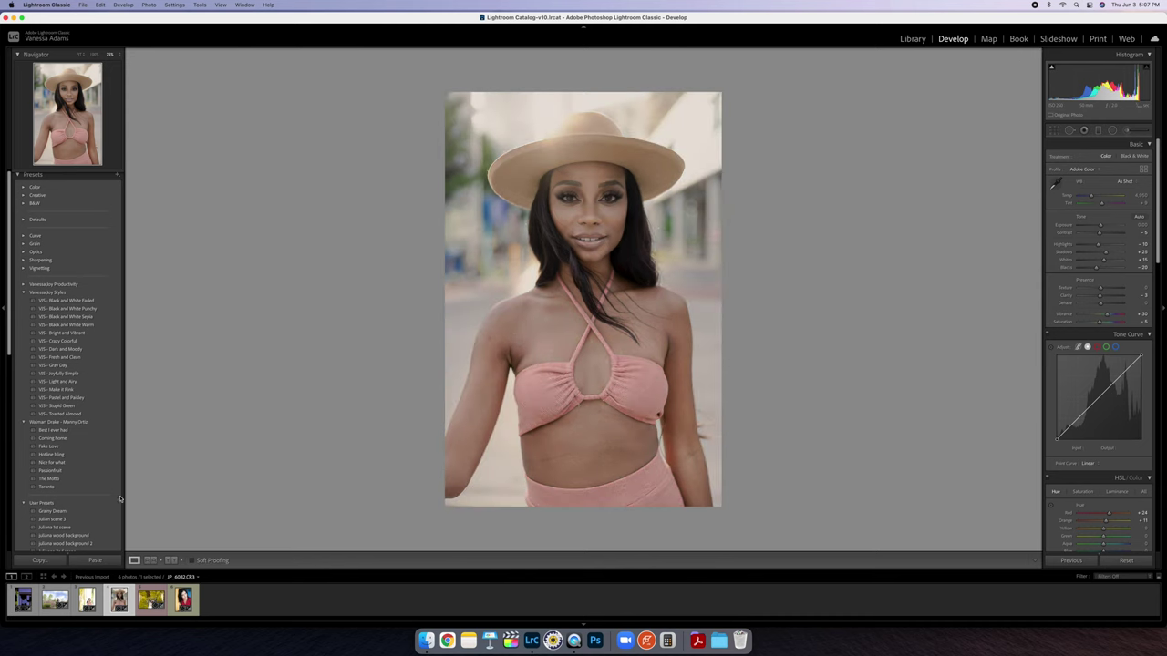
key("Left")
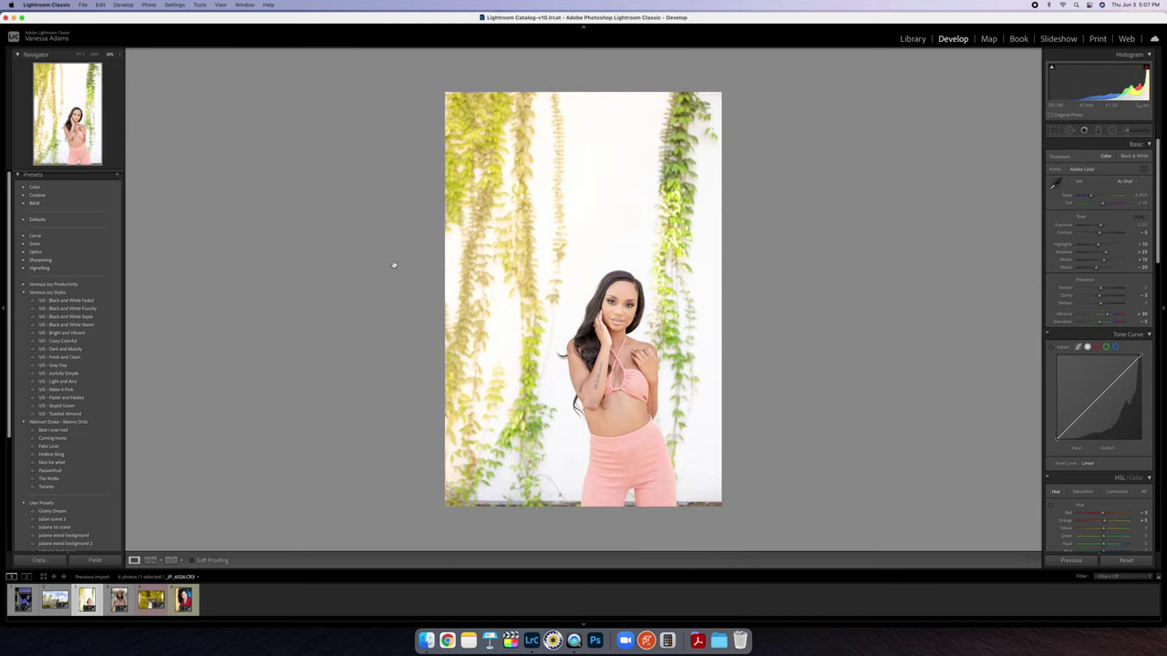
key("backslash")
key("backslash")
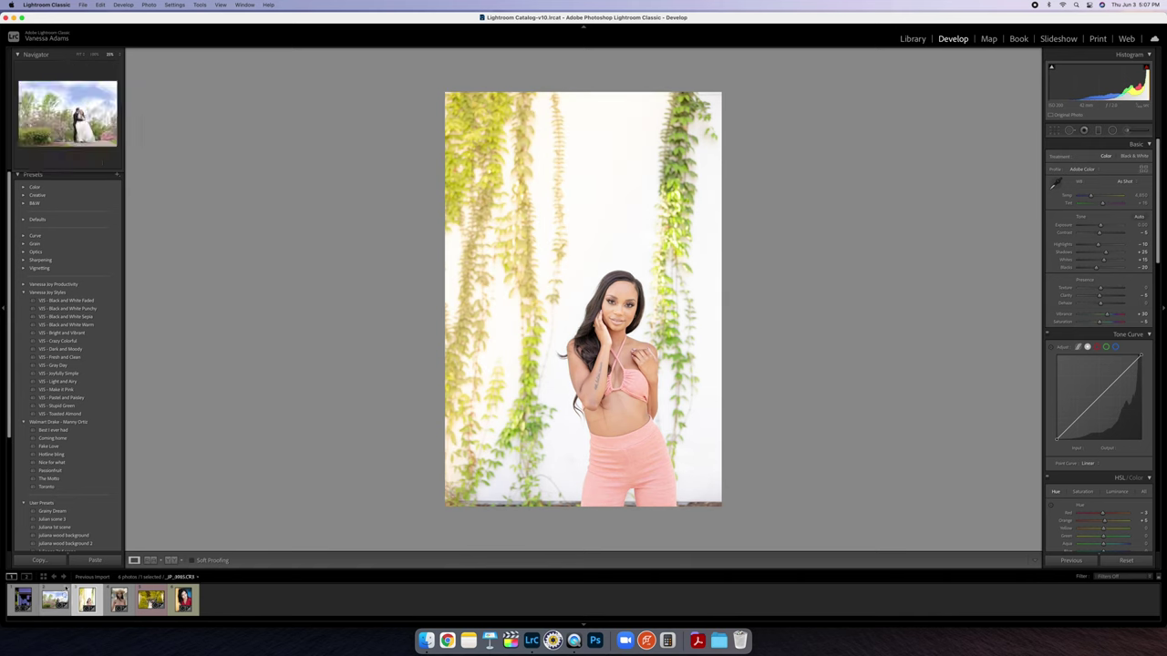
Compare the couple under the cloudy sky, and the silhouetted couple in the doorway, with their originals.
left_click(55, 599)
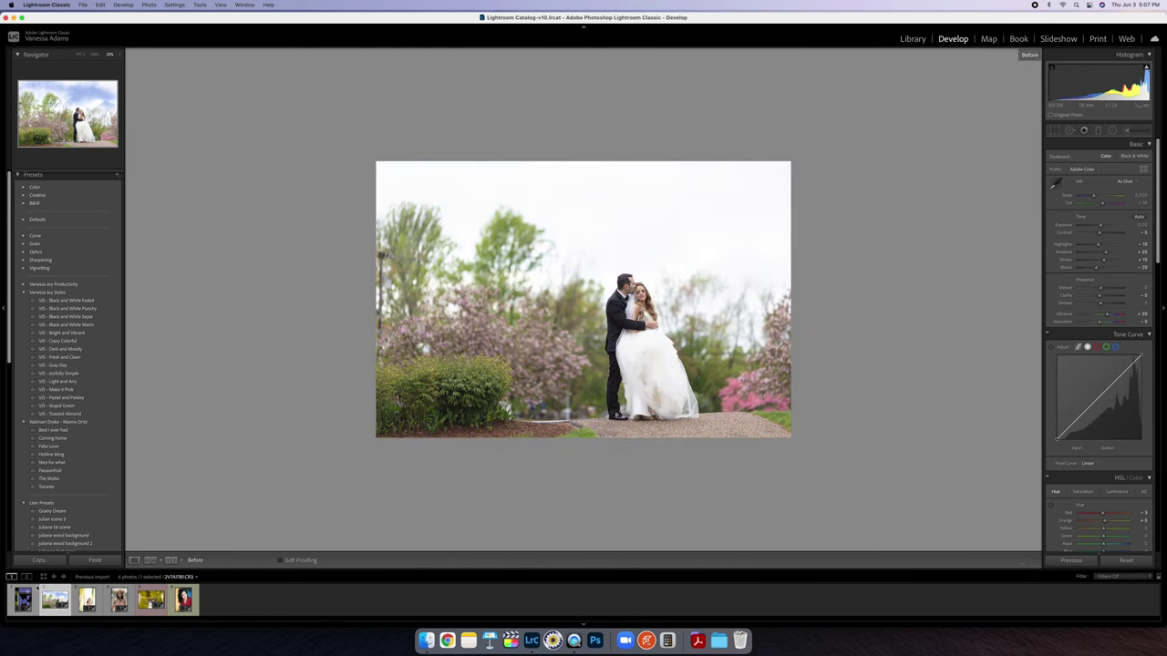
key("Left")
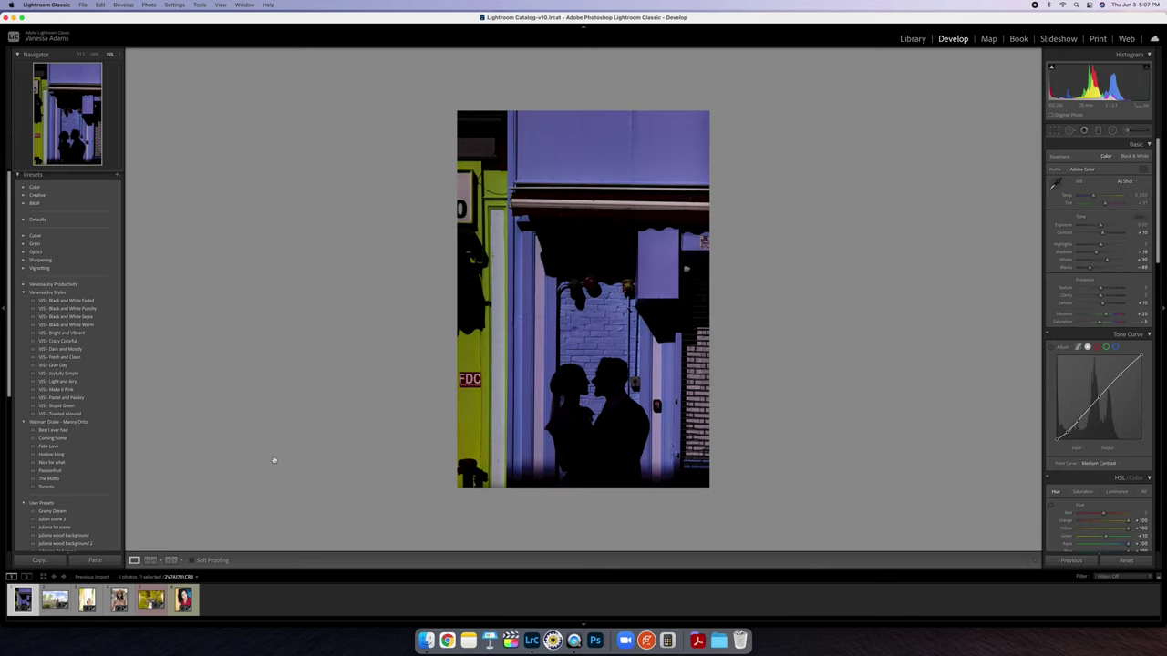
key("backslash")
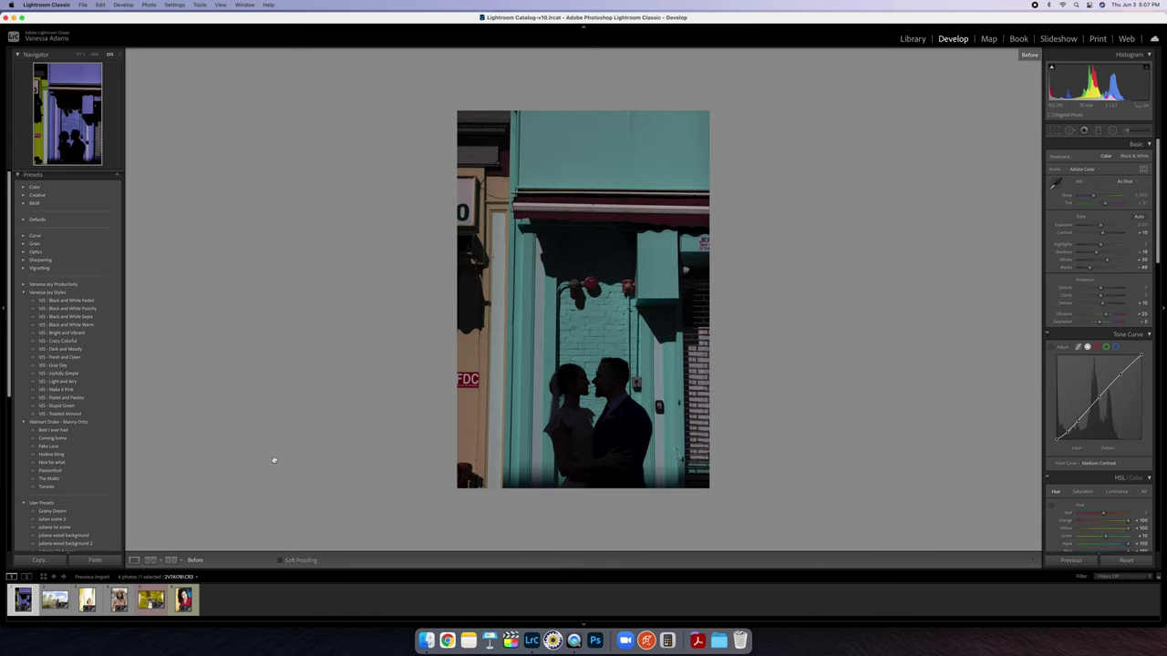
key("backslash")
key("backslash")
key("backslash")
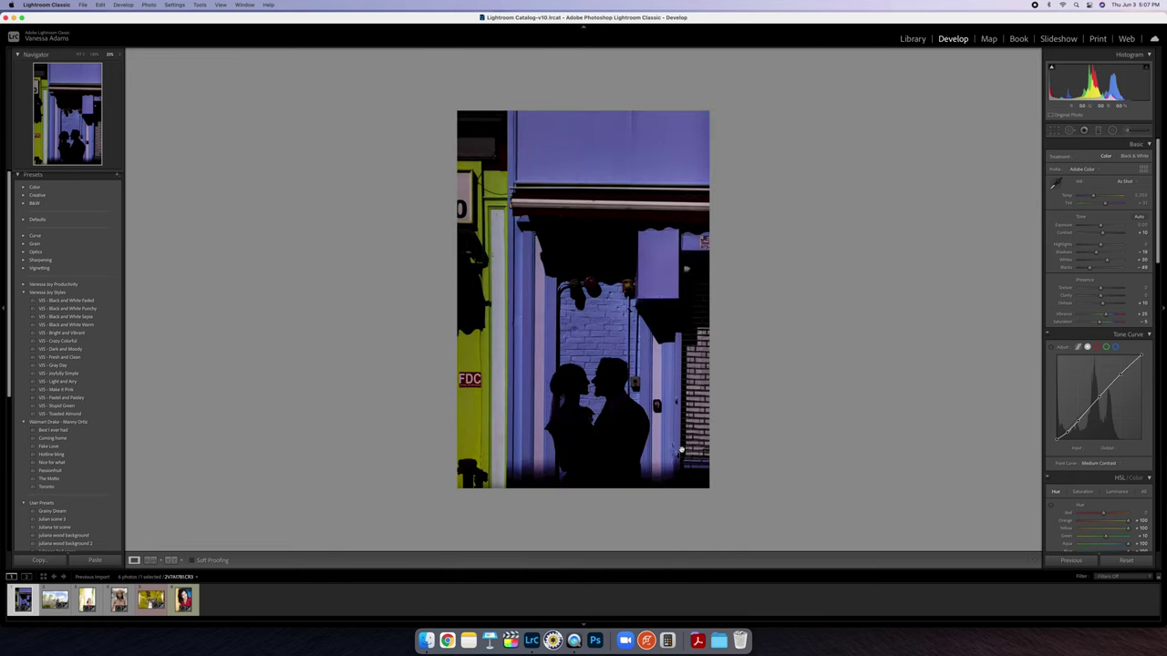
Show all six edited photos together in Survey view with the surrounding panels hidden.
key("super+a")
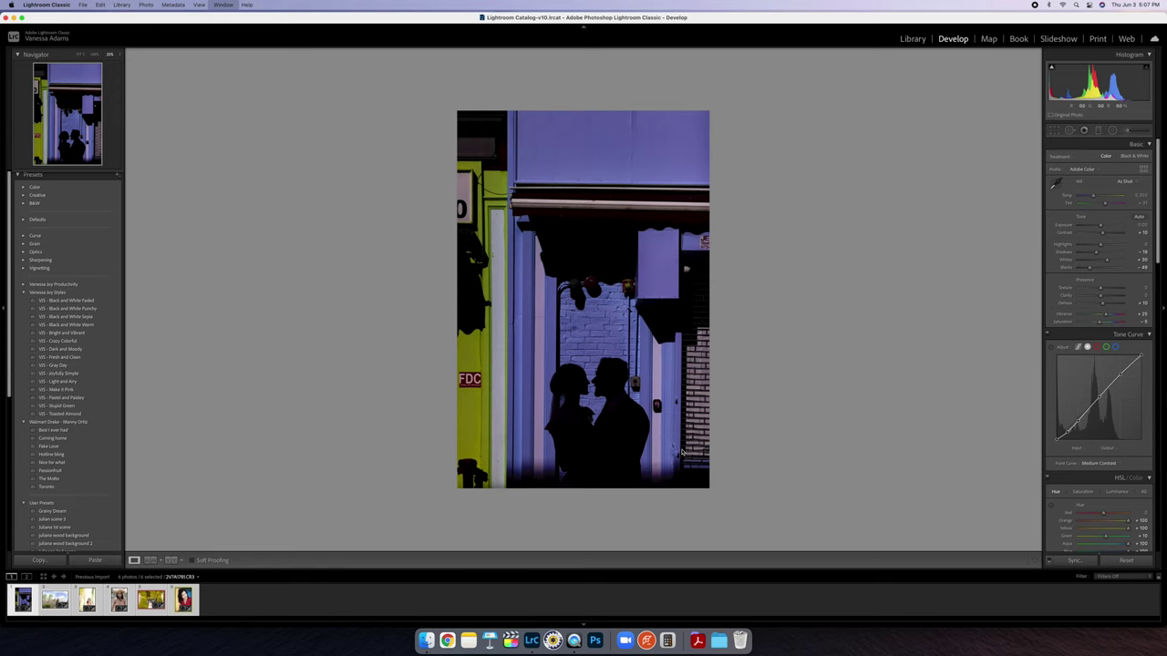
key("n")
key("shift+Tab")
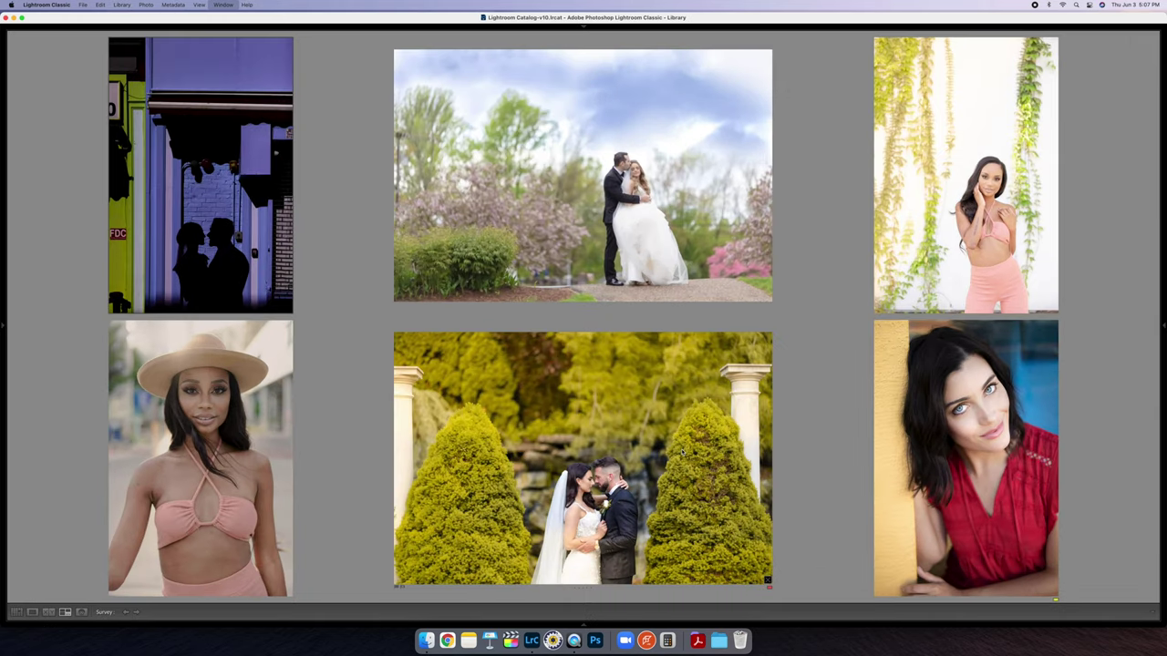